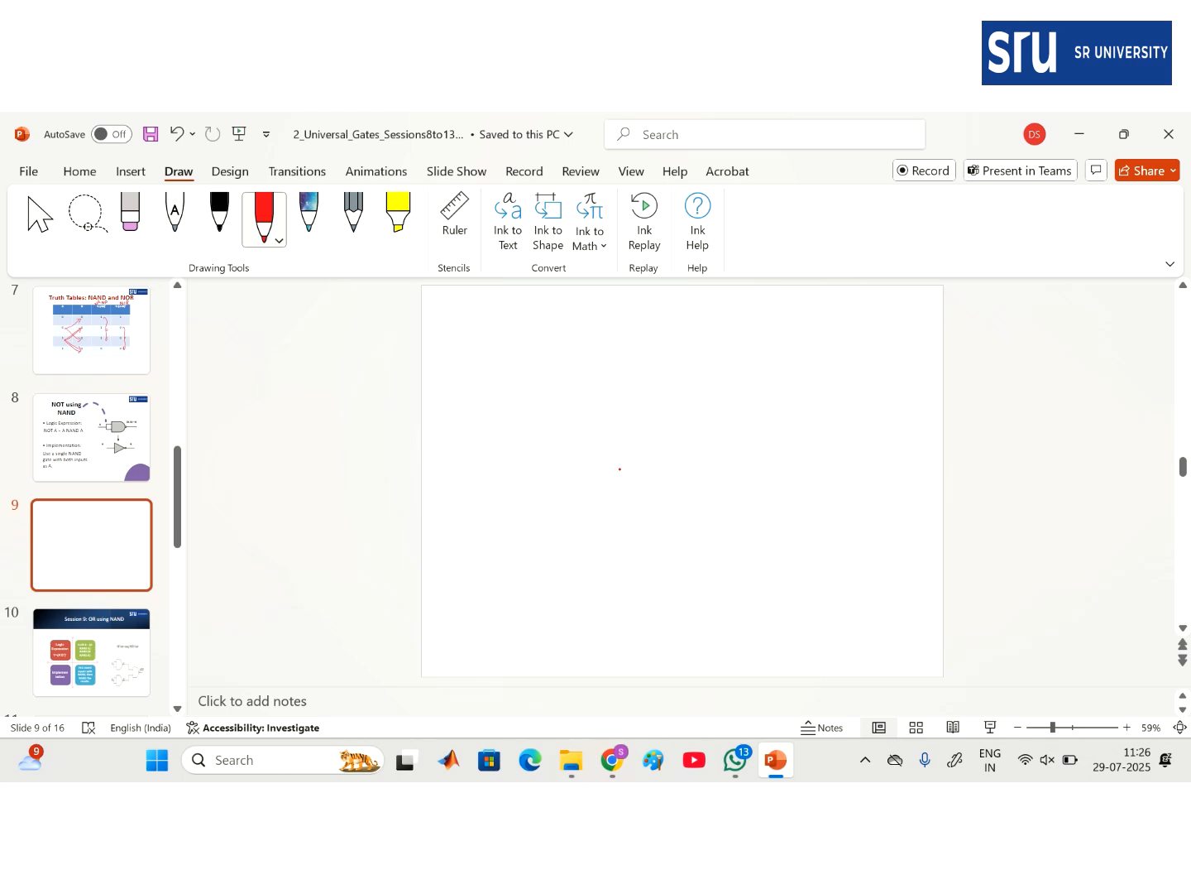
- Ink a red NOT gate with its input and output lines, labelled A
{"action": "mouse_move", "coordinate": [498, 315]}
{"action": "left_mouse_down"}
{"action": "mouse_move", "coordinate": [503, 357]}
{"action": "mouse_move", "coordinate": [591, 338]}
{"action": "left_mouse_up"}
{"action": "mouse_move", "coordinate": [472, 340]}
{"action": "left_mouse_down"}
{"action": "mouse_move", "coordinate": [503, 340]}
{"action": "mouse_move", "coordinate": [457, 334]}
{"action": "left_mouse_up"}
{"action": "left_click_drag", "start_coordinate": [579, 315], "coordinate": [585, 327]}
- Ink a NAND gate with both inputs joined together and its output labelled A'
{"action": "left_click_drag", "start_coordinate": [486, 401], "coordinate": [550, 394]}
{"action": "left_click_drag", "start_coordinate": [487, 429], "coordinate": [542, 428]}
{"action": "left_click_drag", "start_coordinate": [563, 438], "coordinate": [610, 434]}
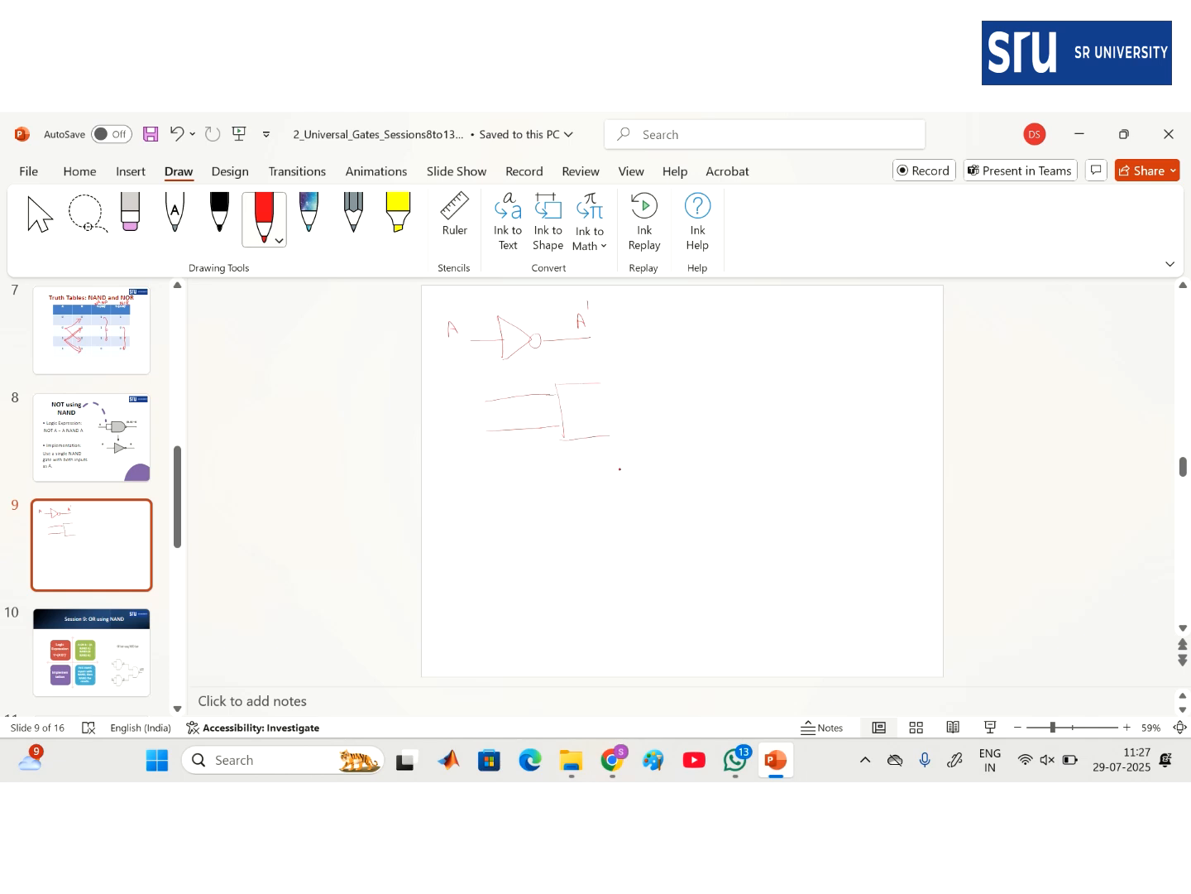
{"action": "mouse_move", "coordinate": [619, 402]}
{"action": "left_mouse_down"}
{"action": "mouse_move", "coordinate": [620, 418]}
{"action": "mouse_move", "coordinate": [705, 409]}
{"action": "left_mouse_up"}
{"action": "left_click_drag", "start_coordinate": [472, 431], "coordinate": [493, 433]}
{"action": "left_click_drag", "start_coordinate": [464, 400], "coordinate": [465, 434]}
{"action": "left_click_drag", "start_coordinate": [669, 400], "coordinate": [677, 400]}
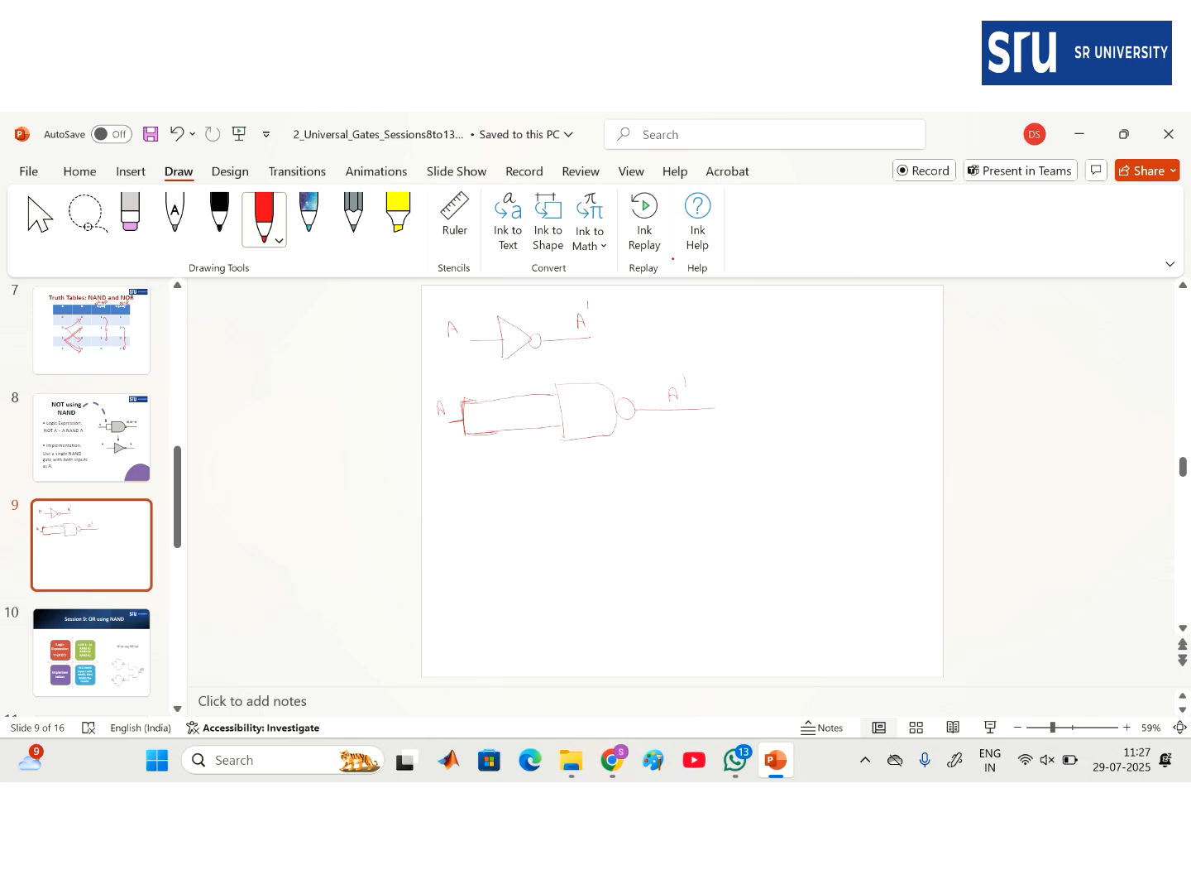
- Write truth-table headings A, B and y with dividers, plus y = AB
{"action": "mouse_move", "coordinate": [470, 499]}
{"action": "left_mouse_down"}
{"action": "mouse_move", "coordinate": [476, 479]}
{"action": "mouse_move", "coordinate": [483, 499]}
{"action": "mouse_move", "coordinate": [520, 477]}
{"action": "mouse_move", "coordinate": [515, 497]}
{"action": "mouse_move", "coordinate": [602, 510]}
{"action": "left_mouse_up"}
{"action": "left_click_drag", "start_coordinate": [536, 468], "coordinate": [551, 590]}
{"action": "mouse_move", "coordinate": [560, 480]}
{"action": "left_mouse_down"}
{"action": "mouse_move", "coordinate": [563, 509]}
{"action": "mouse_move", "coordinate": [578, 485]}
{"action": "left_mouse_up"}
{"action": "left_click_drag", "start_coordinate": [575, 493], "coordinate": [578, 493]}
{"action": "mouse_move", "coordinate": [591, 497]}
{"action": "left_mouse_down"}
{"action": "mouse_move", "coordinate": [621, 501]}
{"action": "mouse_move", "coordinate": [586, 501]}
{"action": "left_mouse_up"}
- Handwrite y = (AB)' = (A·A)' = A' and the note A = B
{"action": "left_click_drag", "start_coordinate": [636, 451], "coordinate": [653, 480]}
{"action": "left_click_drag", "start_coordinate": [644, 488], "coordinate": [653, 487]}
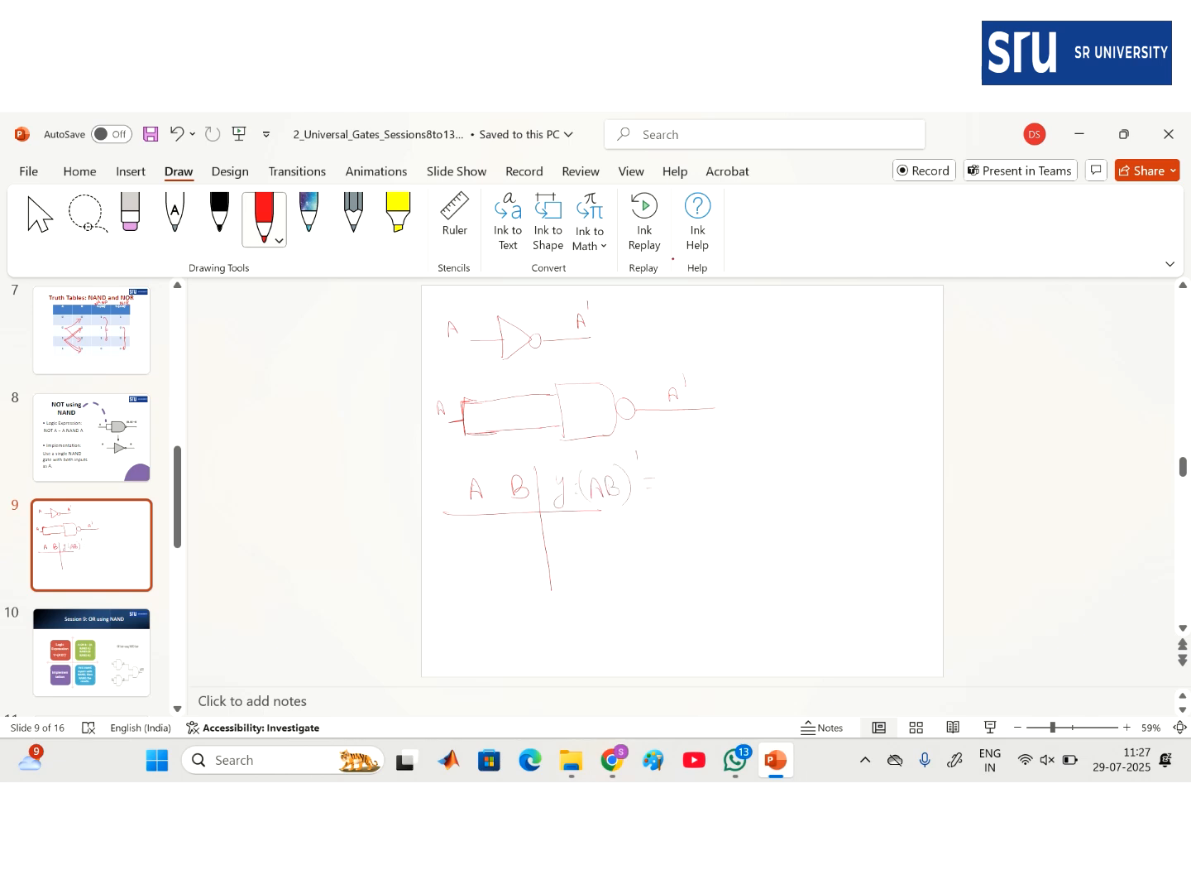
{"action": "mouse_move", "coordinate": [722, 332]}
{"action": "left_mouse_down"}
{"action": "mouse_move", "coordinate": [727, 313]}
{"action": "mouse_move", "coordinate": [733, 332]}
{"action": "mouse_move", "coordinate": [743, 321]}
{"action": "left_mouse_up"}
{"action": "left_click_drag", "start_coordinate": [742, 327], "coordinate": [743, 328]}
{"action": "left_click_drag", "start_coordinate": [755, 308], "coordinate": [757, 329]}
{"action": "mouse_move", "coordinate": [668, 470]}
{"action": "left_mouse_down"}
{"action": "mouse_move", "coordinate": [667, 497]}
{"action": "mouse_move", "coordinate": [770, 494]}
{"action": "mouse_move", "coordinate": [713, 489]}
{"action": "left_mouse_up"}
{"action": "left_click_drag", "start_coordinate": [776, 430], "coordinate": [777, 437]}
{"action": "left_click_drag", "start_coordinate": [824, 457], "coordinate": [821, 470]}
- Write the identity A·A = A at the right of the slide
{"action": "left_click_drag", "start_coordinate": [853, 377], "coordinate": [872, 370]}
{"action": "left_click_drag", "start_coordinate": [885, 377], "coordinate": [913, 363]}
{"action": "left_click_drag", "start_coordinate": [905, 369], "coordinate": [912, 368]}
{"action": "left_click_drag", "start_coordinate": [923, 372], "coordinate": [933, 371]}
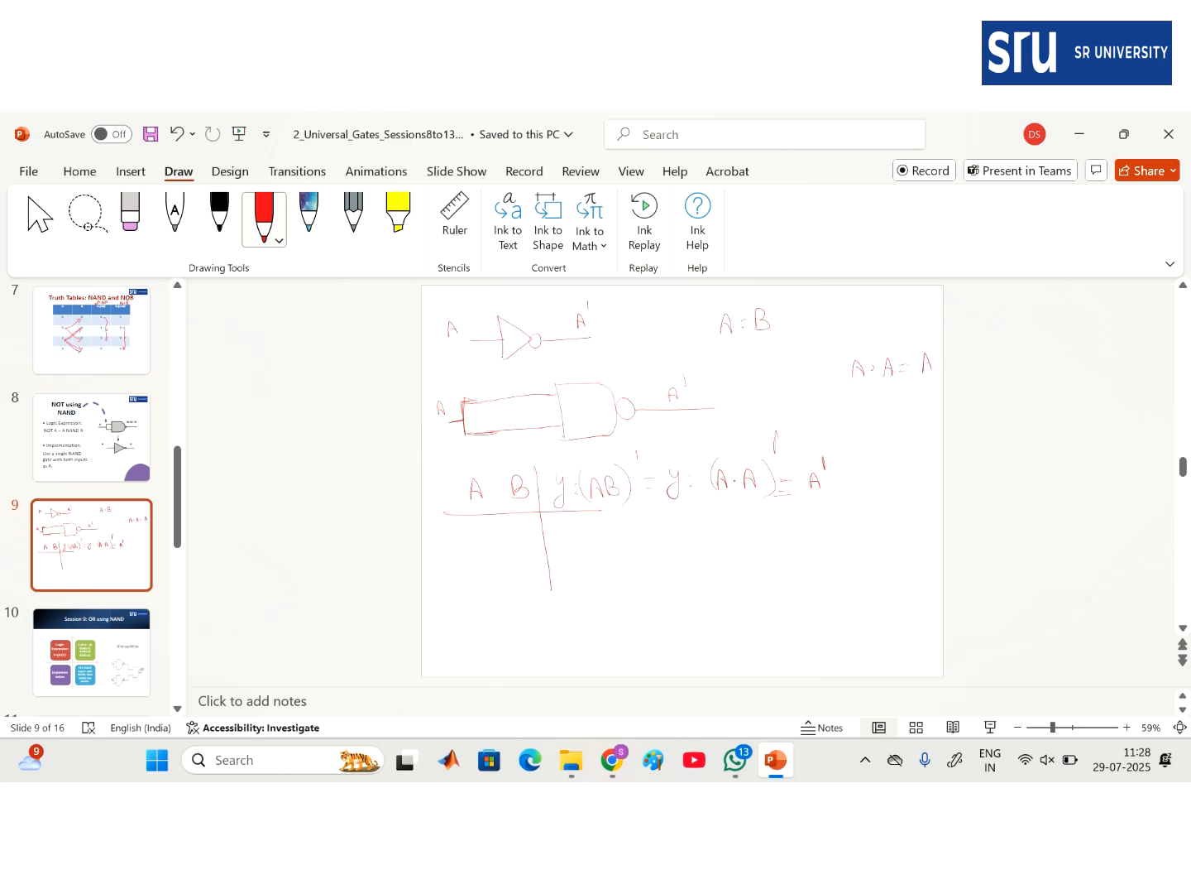
- Fill the truth table for AB = 00–11 with outputs 1, 1, 1, 0 and circle the 0 0 row
{"action": "mouse_move", "coordinate": [474, 529]}
{"action": "left_mouse_down"}
{"action": "mouse_move", "coordinate": [512, 523]}
{"action": "mouse_move", "coordinate": [481, 550]}
{"action": "left_mouse_up"}
{"action": "mouse_move", "coordinate": [518, 549]}
{"action": "left_mouse_down"}
{"action": "mouse_move", "coordinate": [518, 562]}
{"action": "mouse_move", "coordinate": [482, 583]}
{"action": "left_mouse_up"}
{"action": "left_click_drag", "start_coordinate": [517, 572], "coordinate": [491, 614]}
{"action": "left_click_drag", "start_coordinate": [562, 519], "coordinate": [562, 536]}
{"action": "mouse_move", "coordinate": [574, 595]}
{"action": "left_mouse_down"}
{"action": "mouse_move", "coordinate": [580, 611]}
{"action": "mouse_move", "coordinate": [578, 591]}
{"action": "left_mouse_up"}
{"action": "mouse_move", "coordinate": [486, 546]}
{"action": "left_mouse_down"}
{"action": "mouse_move", "coordinate": [513, 546]}
{"action": "mouse_move", "coordinate": [534, 522]}
{"action": "mouse_move", "coordinate": [483, 516]}
{"action": "mouse_move", "coordinate": [469, 544]}
{"action": "left_mouse_up"}
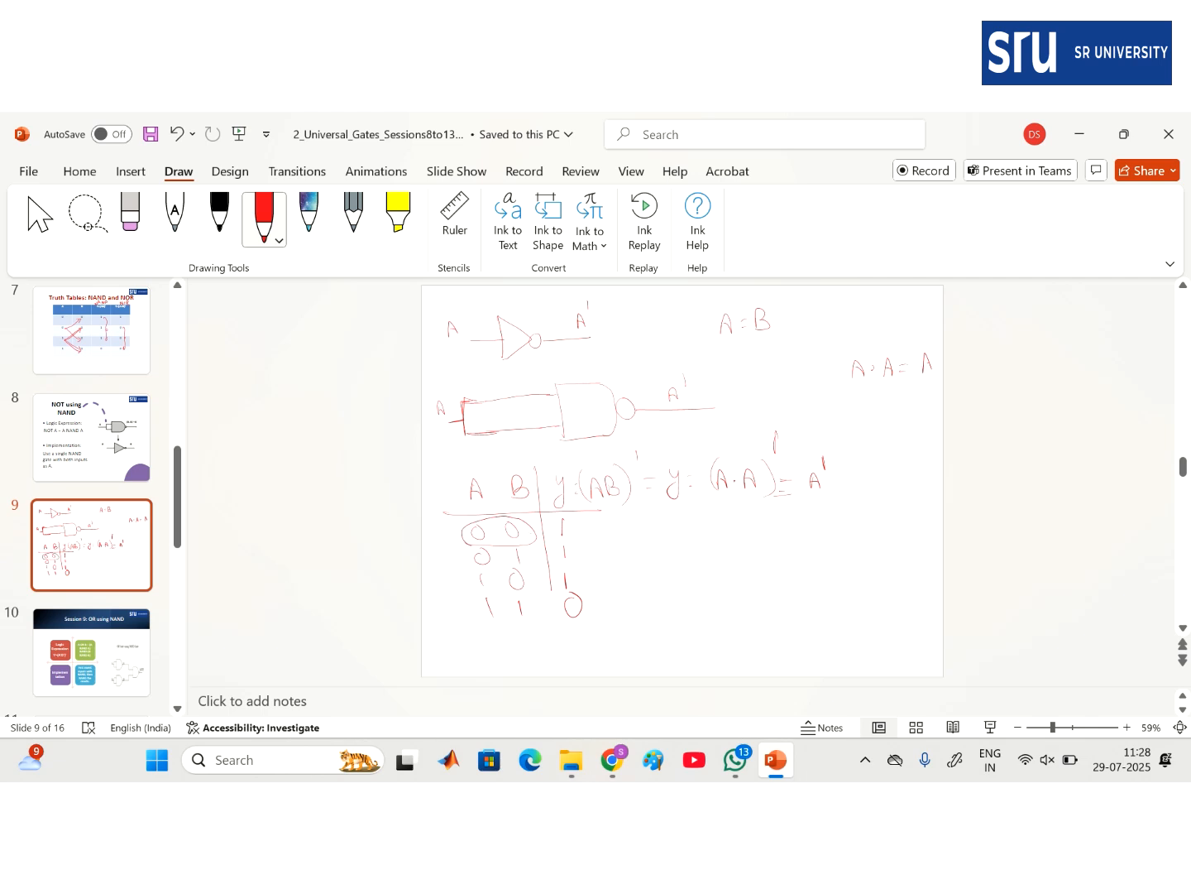
- Circle the 1 1 row and note A = B = 0 gives 1, A = B = 1 gives 0
{"action": "mouse_move", "coordinate": [479, 594]}
{"action": "left_mouse_down"}
{"action": "mouse_move", "coordinate": [482, 619]}
{"action": "mouse_move", "coordinate": [597, 624]}
{"action": "mouse_move", "coordinate": [572, 590]}
{"action": "mouse_move", "coordinate": [475, 592]}
{"action": "left_mouse_up"}
{"action": "mouse_move", "coordinate": [552, 599]}
{"action": "left_mouse_down"}
{"action": "mouse_move", "coordinate": [555, 646]}
{"action": "mouse_move", "coordinate": [554, 612]}
{"action": "left_mouse_up"}
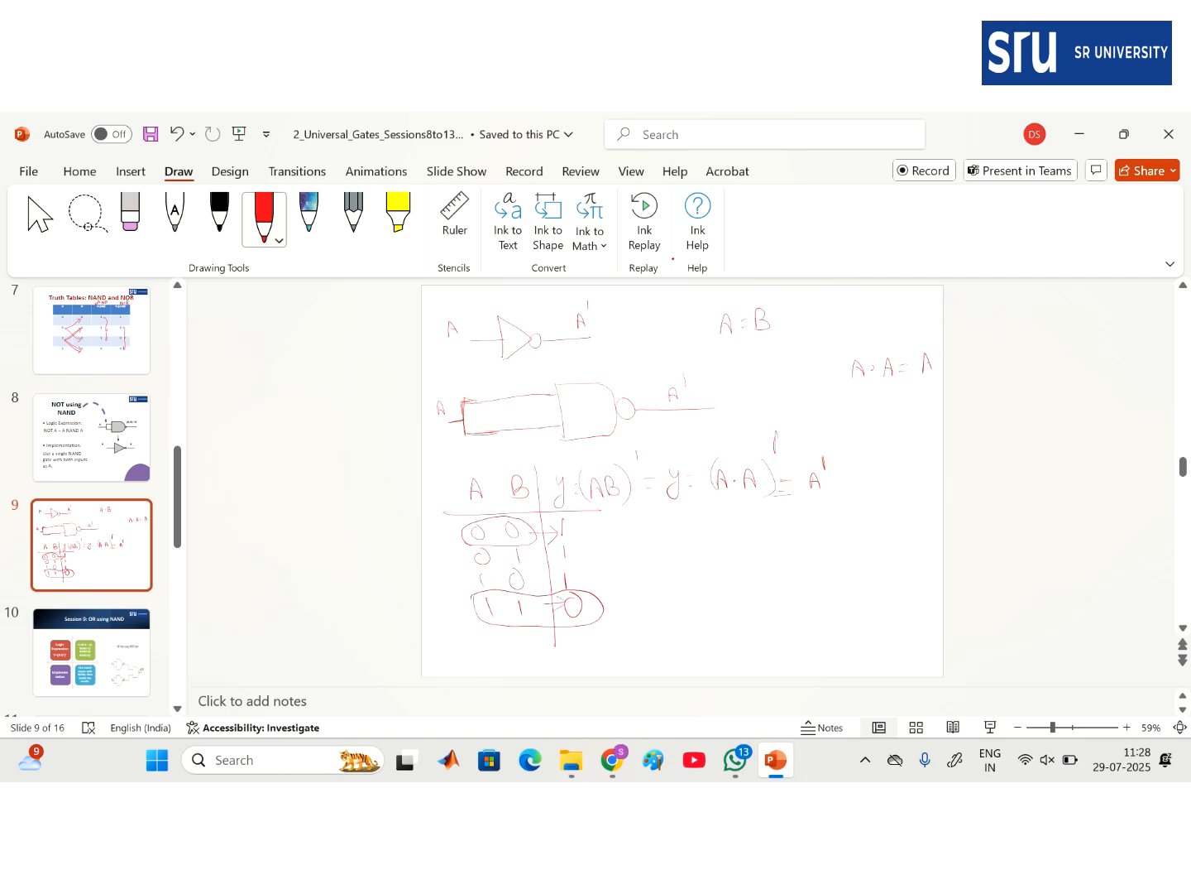
{"action": "mouse_move", "coordinate": [716, 517]}
{"action": "left_mouse_down"}
{"action": "mouse_move", "coordinate": [720, 539]}
{"action": "mouse_move", "coordinate": [747, 529]}
{"action": "left_mouse_up"}
{"action": "left_click_drag", "start_coordinate": [763, 521], "coordinate": [801, 595]}
{"action": "mouse_move", "coordinate": [661, 513]}
{"action": "left_mouse_down"}
{"action": "mouse_move", "coordinate": [867, 515]}
{"action": "mouse_move", "coordinate": [804, 544]}
{"action": "left_mouse_up"}
{"action": "mouse_move", "coordinate": [687, 580]}
{"action": "left_mouse_down"}
{"action": "mouse_move", "coordinate": [777, 584]}
{"action": "mouse_move", "coordinate": [816, 573]}
{"action": "mouse_move", "coordinate": [809, 585]}
{"action": "mouse_move", "coordinate": [829, 568]}
{"action": "left_mouse_up"}
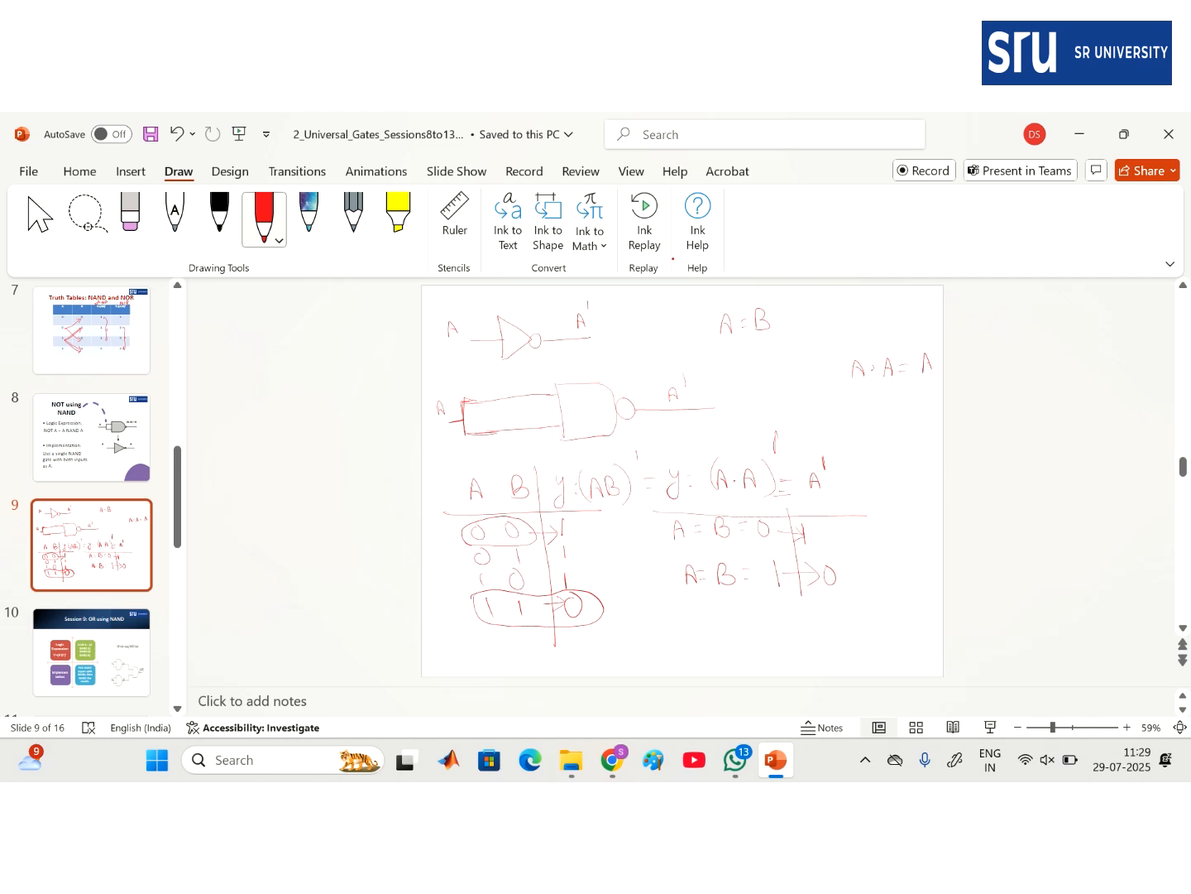
- Mark the NAND input 0 and output 1, and brace the truth-table rows
{"action": "left_click_drag", "start_coordinate": [446, 436], "coordinate": [445, 435]}
{"action": "left_click_drag", "start_coordinate": [727, 386], "coordinate": [730, 421]}
{"action": "mouse_move", "coordinate": [451, 483]}
{"action": "left_mouse_down"}
{"action": "mouse_move", "coordinate": [447, 550]}
{"action": "mouse_move", "coordinate": [473, 629]}
{"action": "left_mouse_up"}
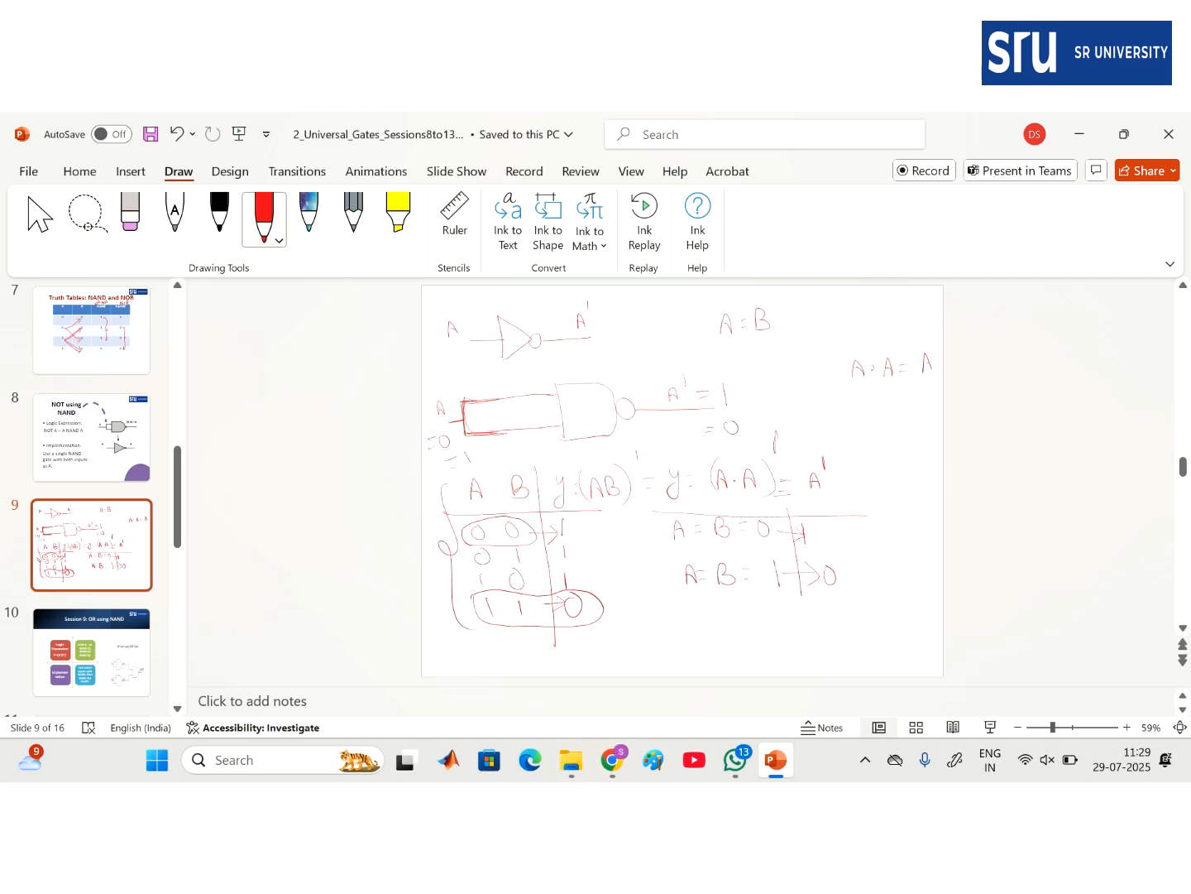
- View slide 8, return to slide 9, then bring Chrome to the front
{"action": "left_click", "coordinate": [91, 437]}
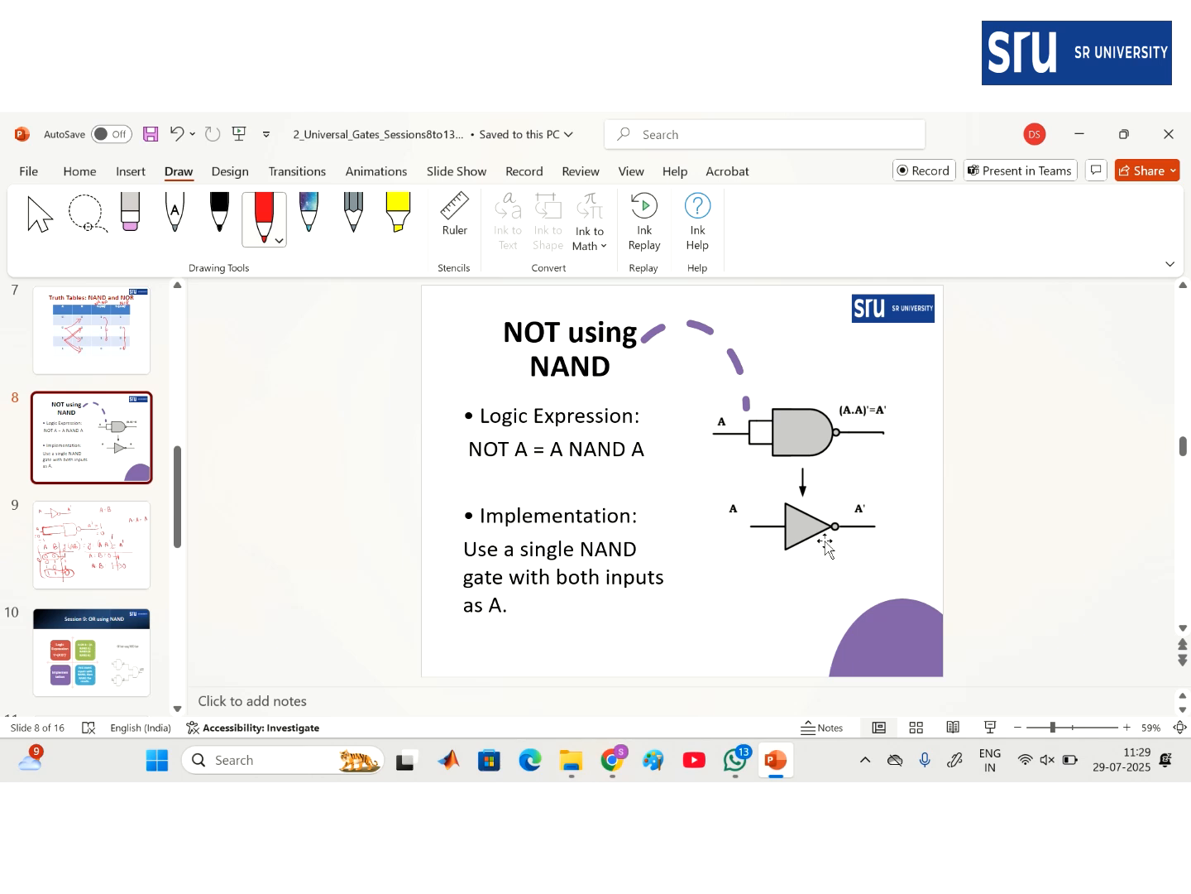
{"action": "left_click", "coordinate": [107, 539]}
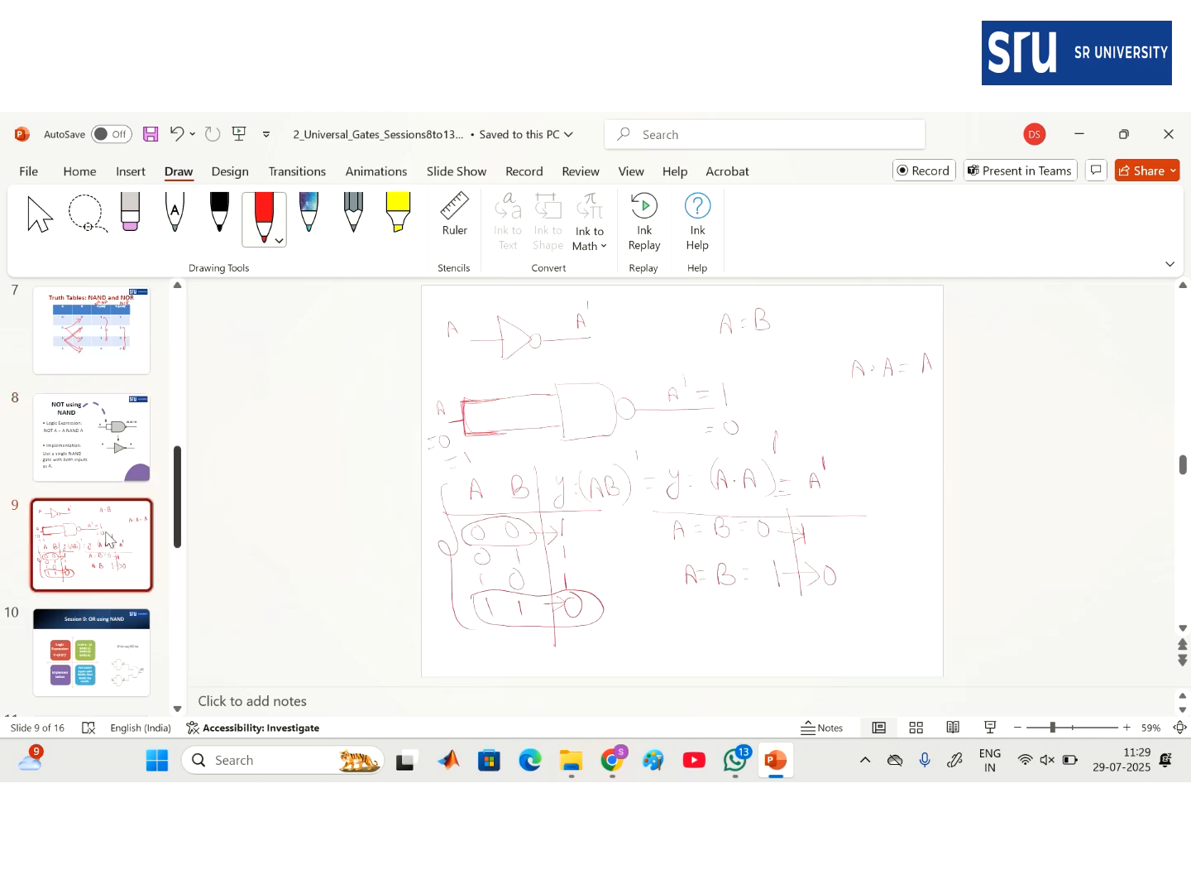
{"action": "left_click", "coordinate": [614, 763]}
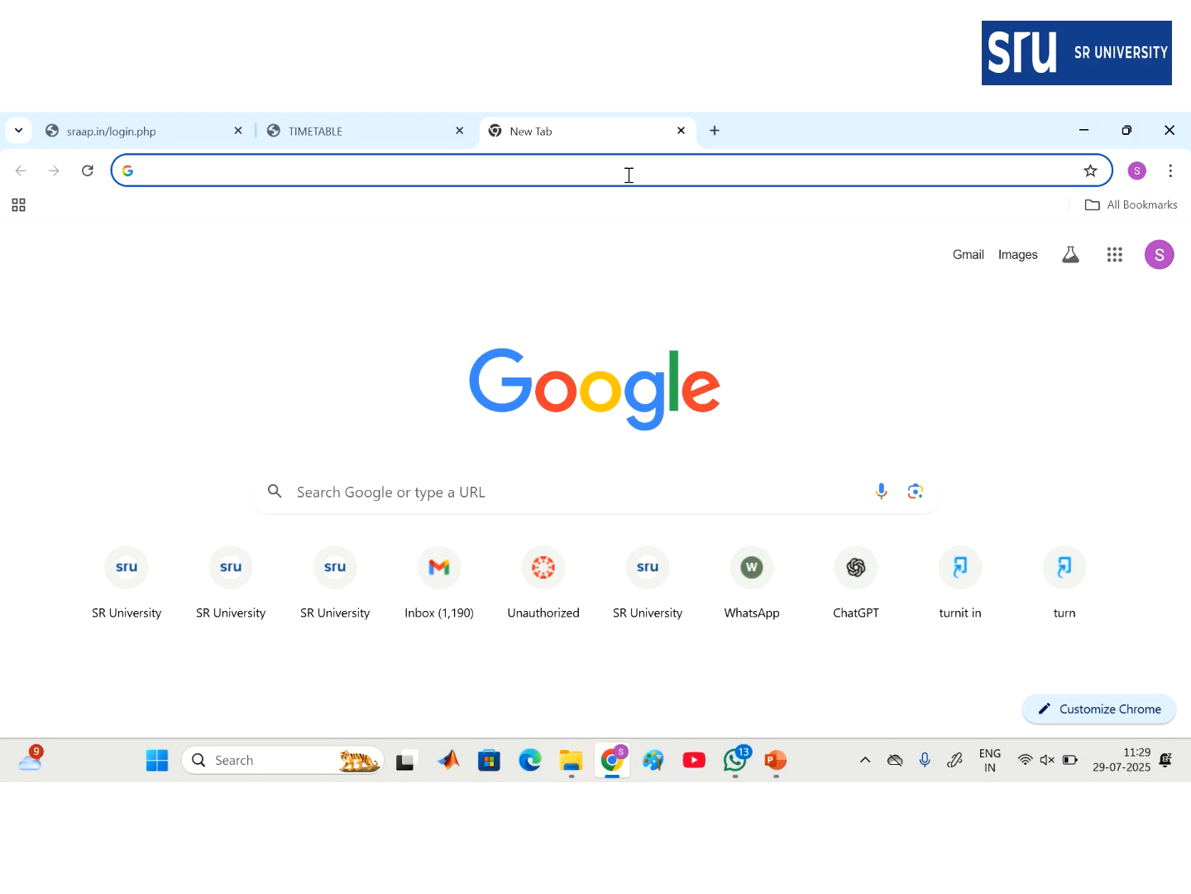
- Go to tinkercad.com and start a new design via Create > Circuits
{"action": "type", "text": "tinke"}
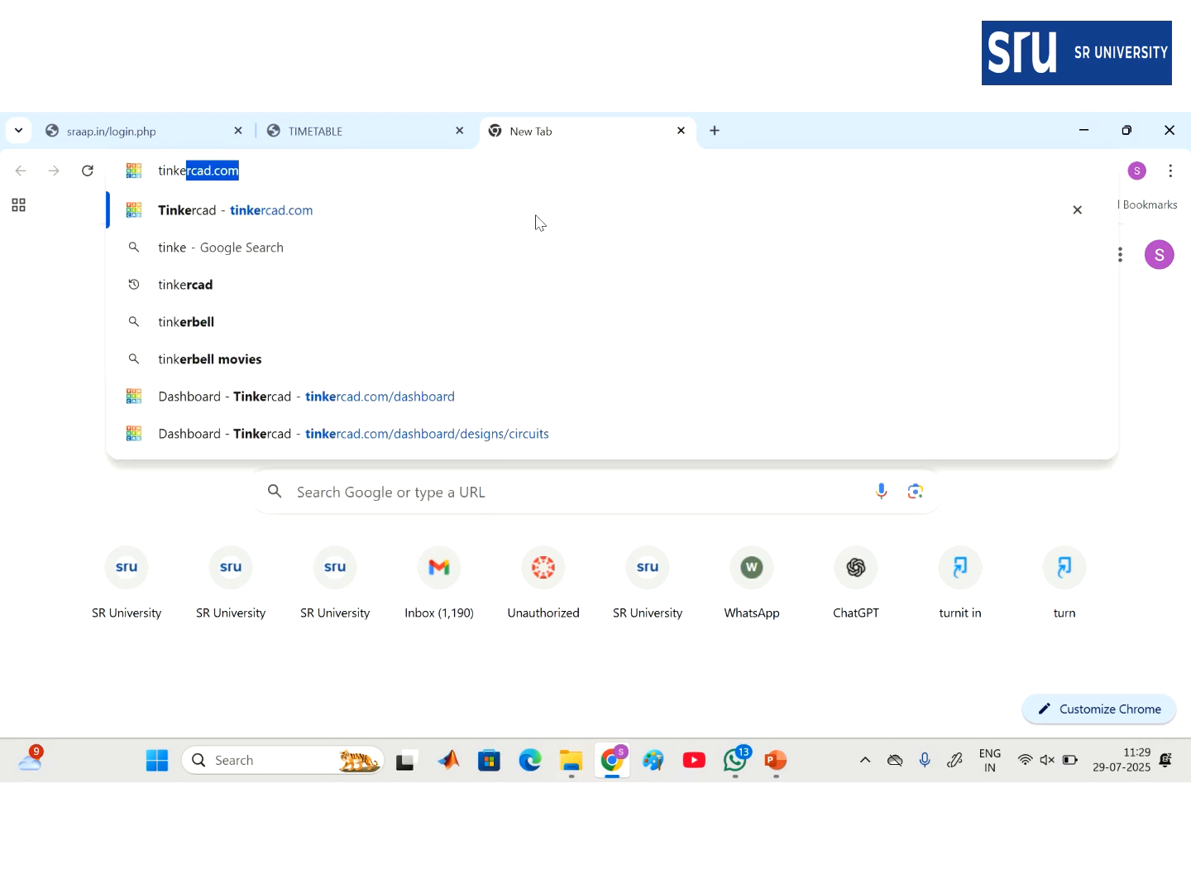
{"action": "left_click", "coordinate": [313, 210]}
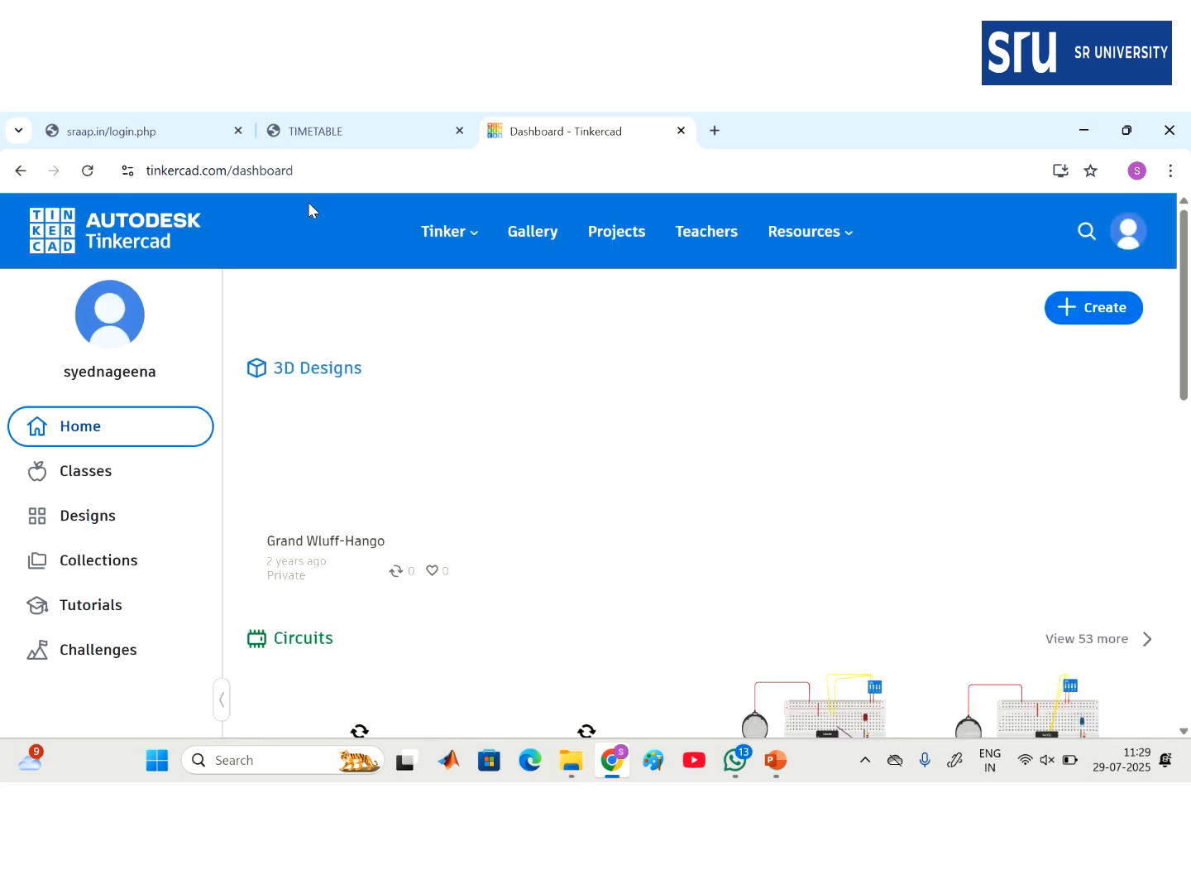
{"action": "scroll", "coordinate": [721, 486], "scroll_direction": "down", "scroll_amount": 1}
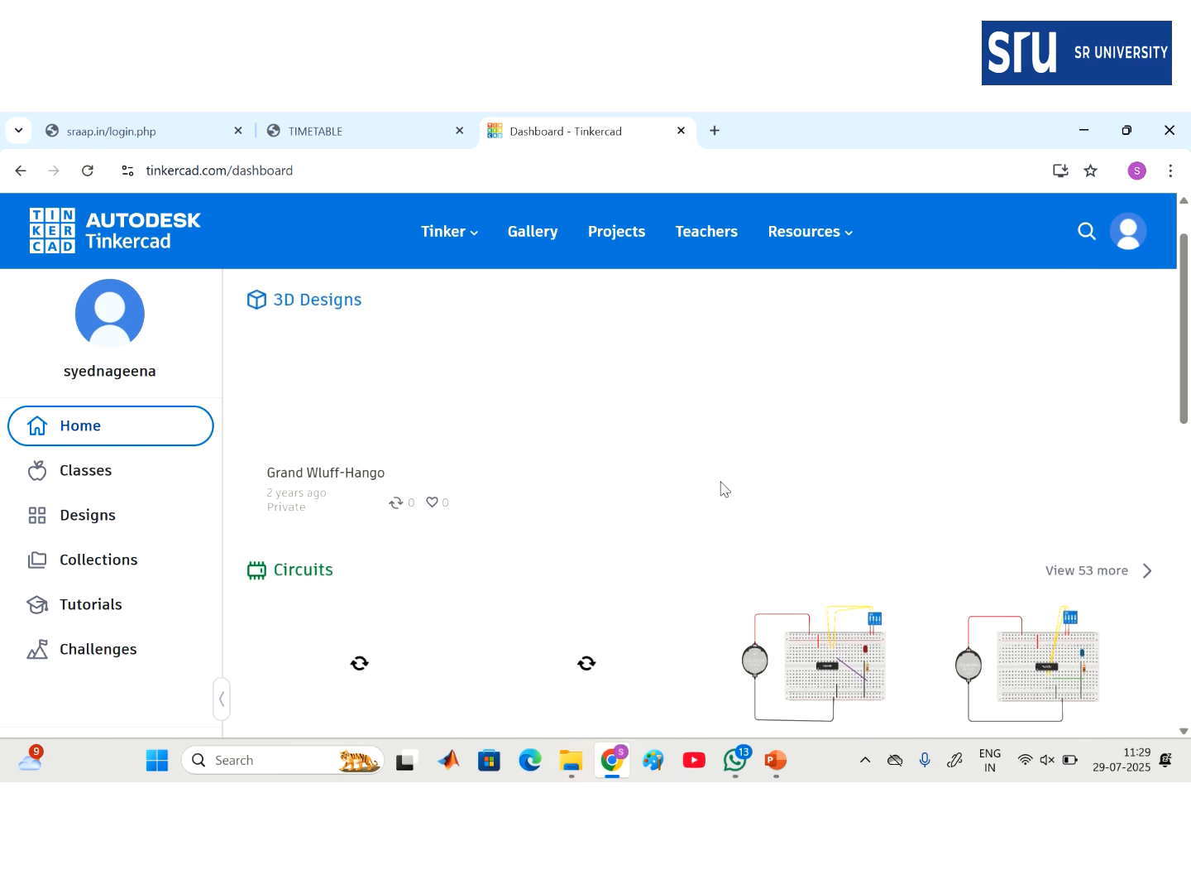
{"action": "scroll", "coordinate": [720, 487], "scroll_direction": "up", "scroll_amount": 1}
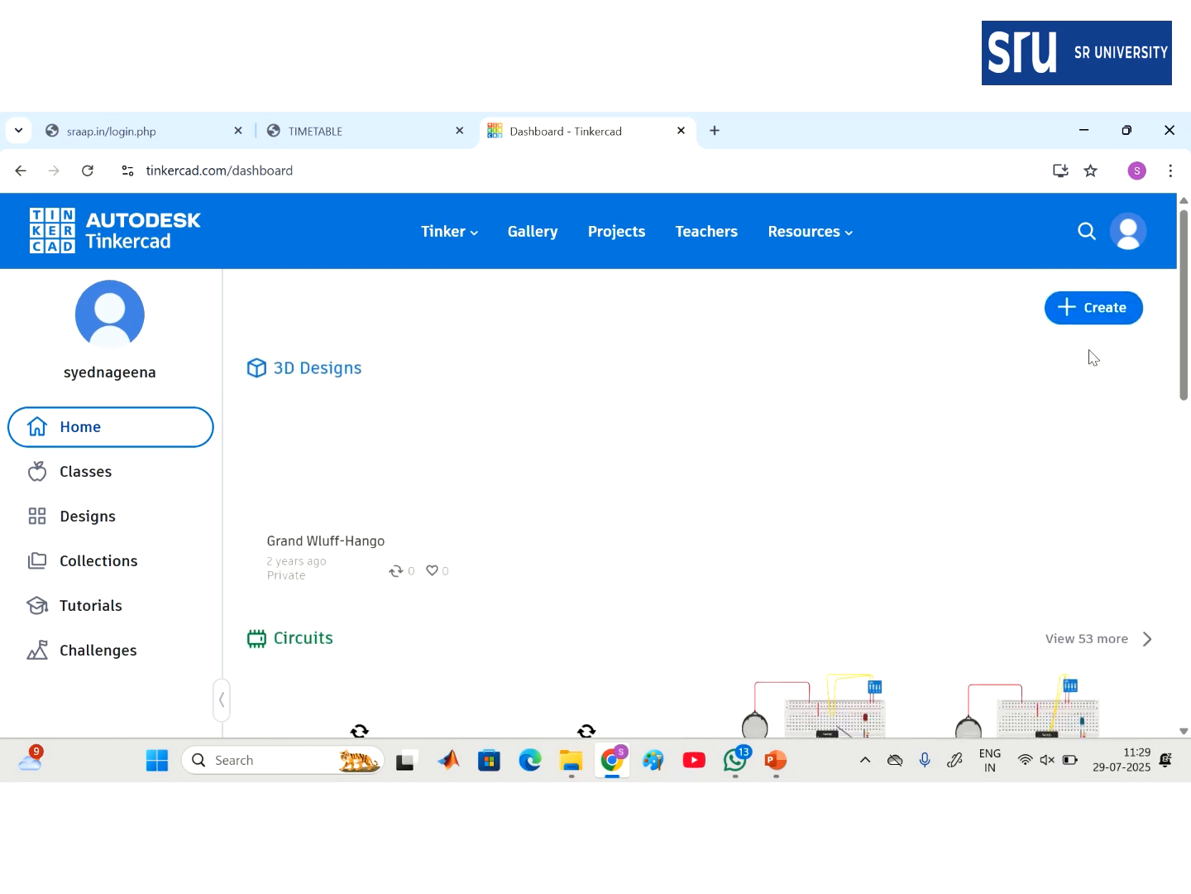
{"action": "left_click", "coordinate": [1102, 310]}
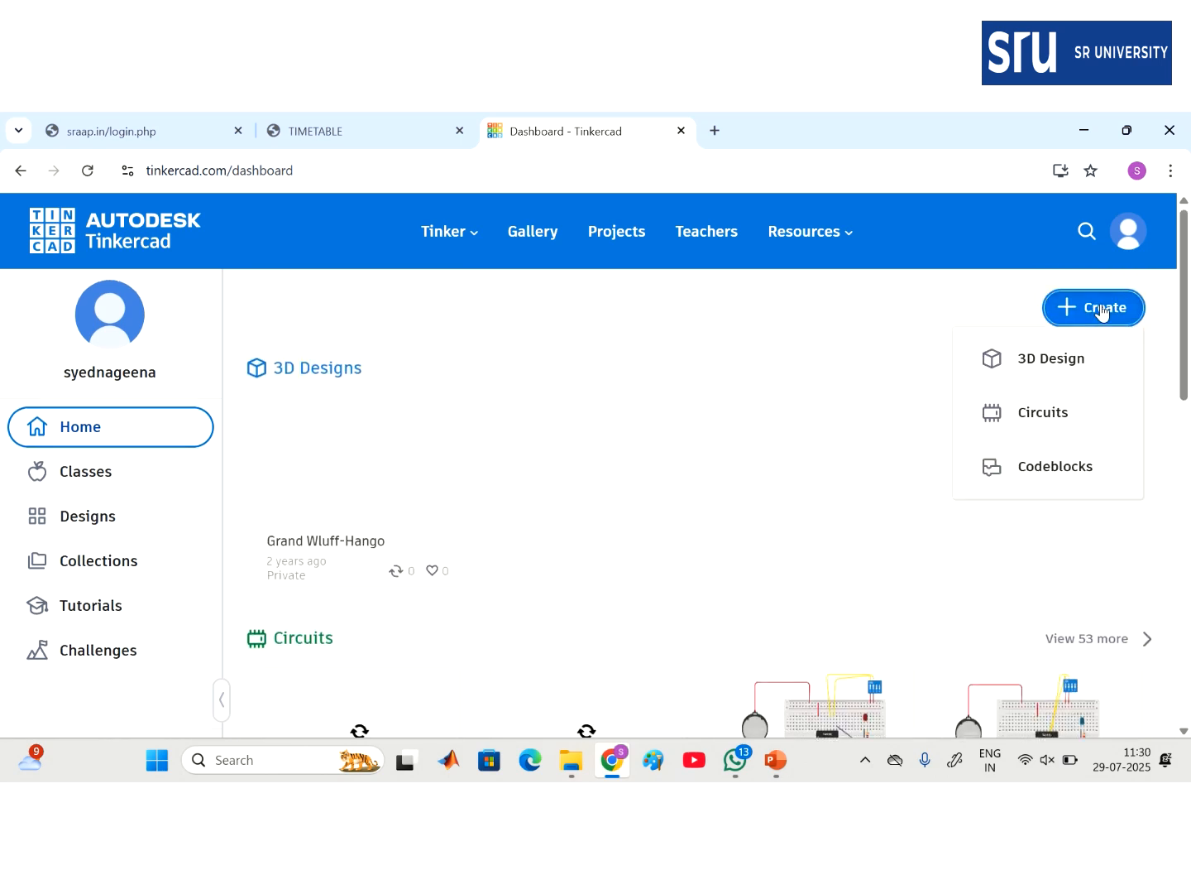
{"action": "left_click", "coordinate": [1049, 418]}
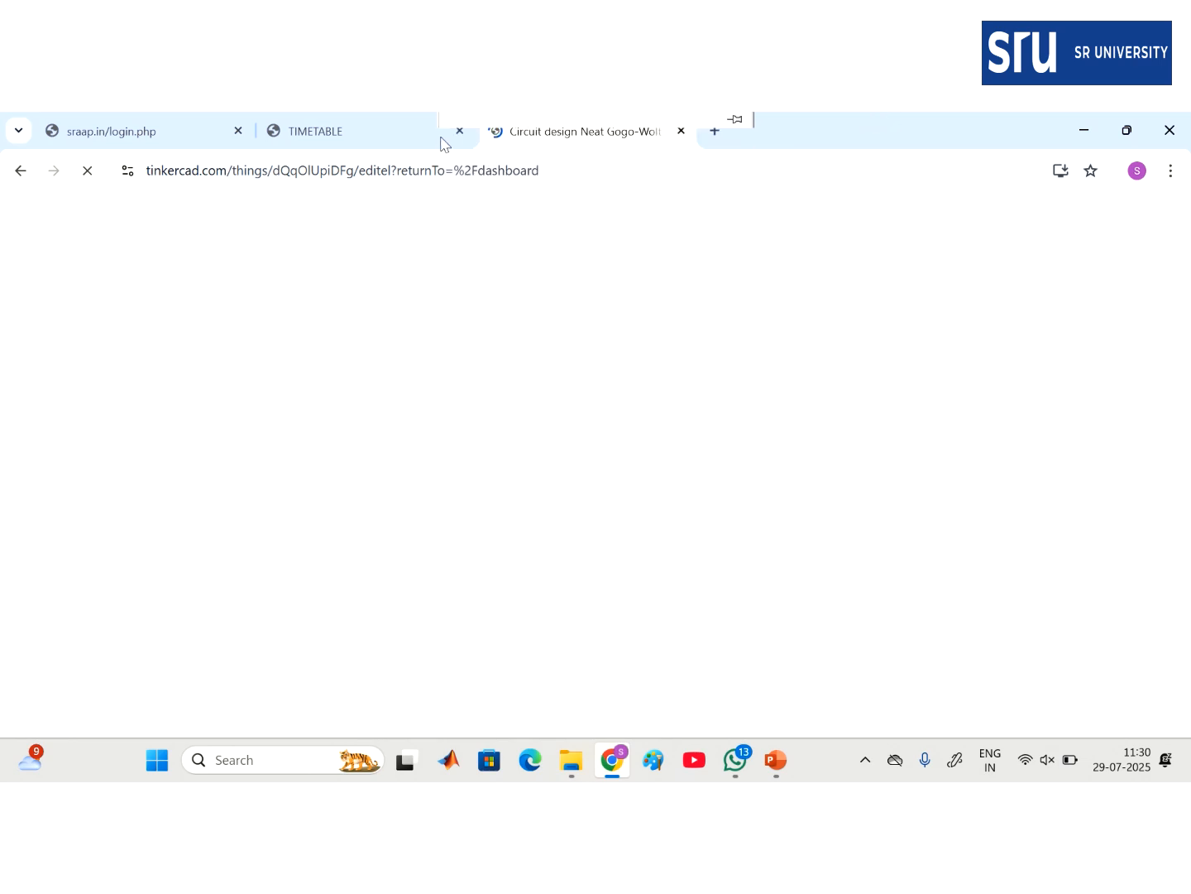
- Retitle the circuit design 'NOT gate Uisng NAND gate'
{"action": "mouse_move", "coordinate": [497, 116]}
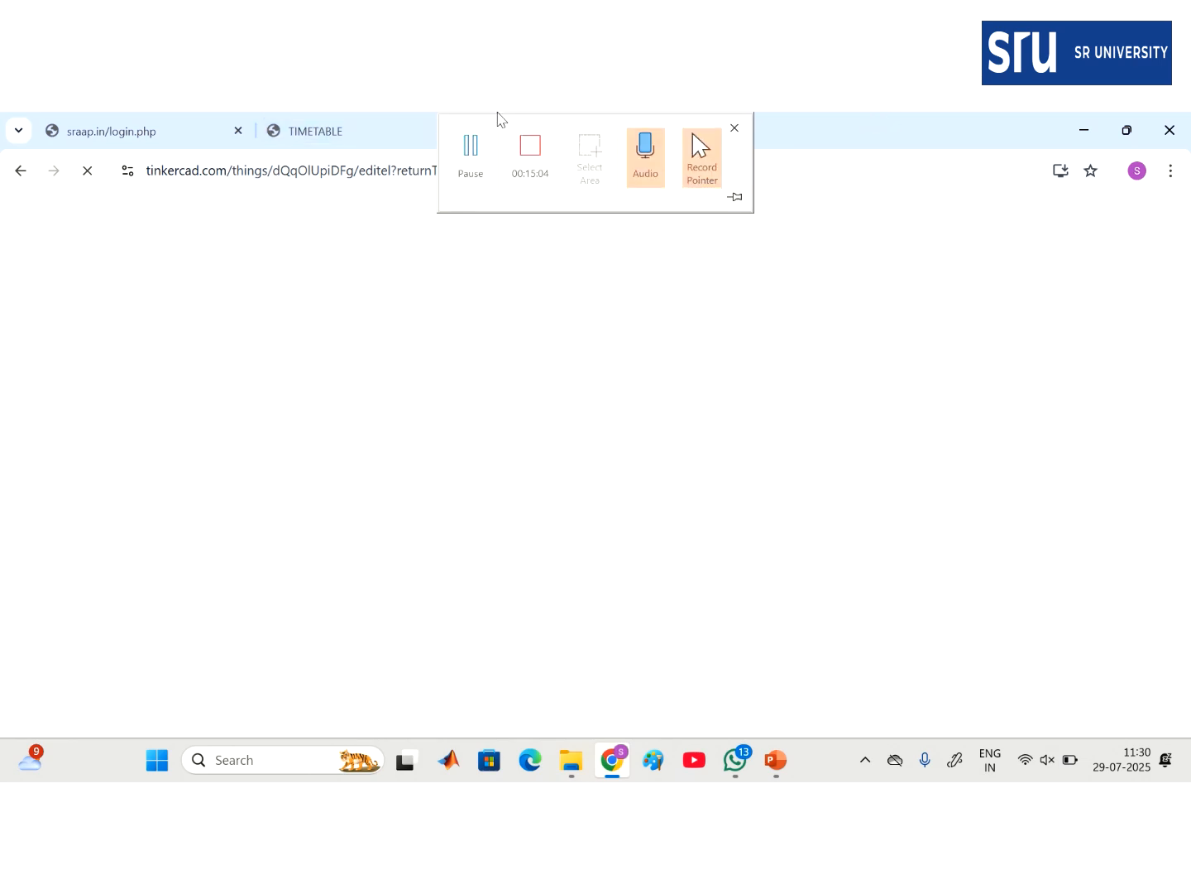
{"action": "left_click", "coordinate": [470, 149]}
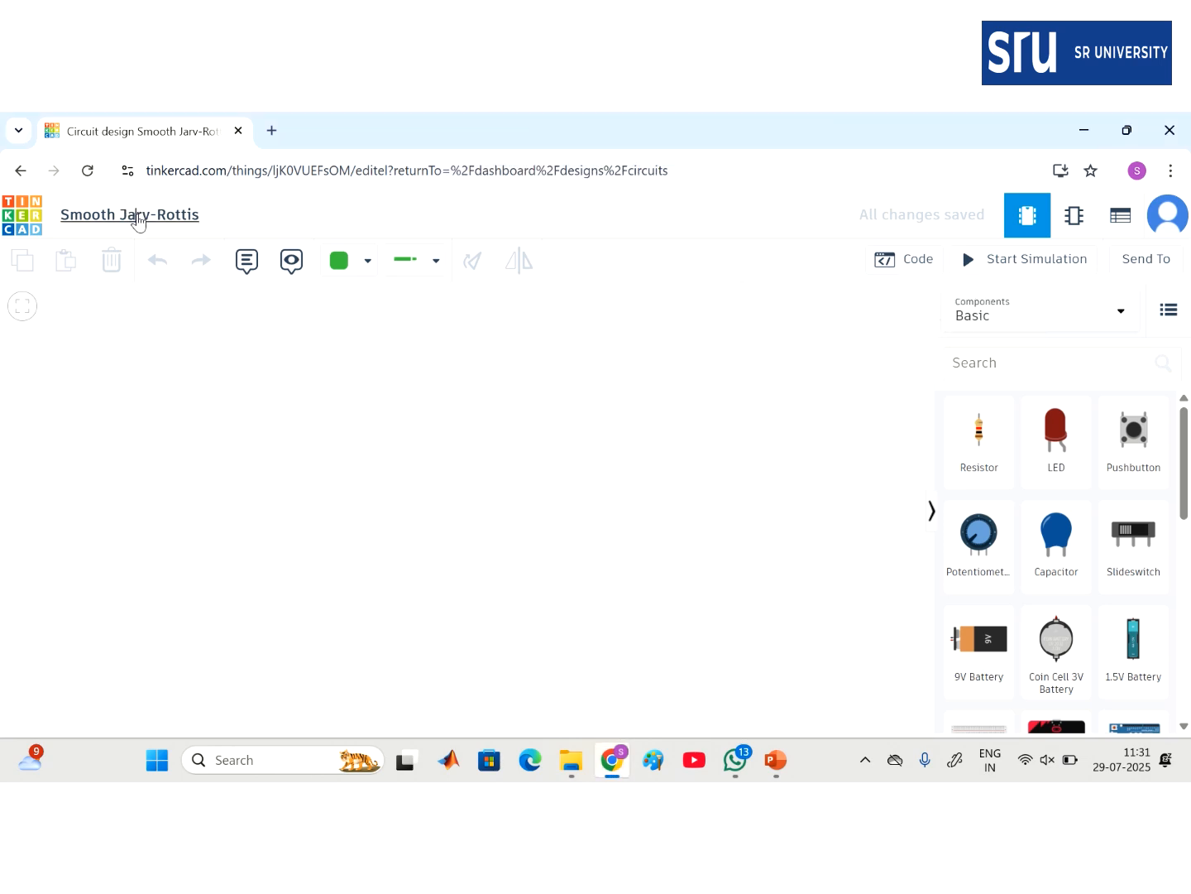
{"action": "left_click", "coordinate": [138, 214]}
{"action": "type", "text": "NOT gate"}
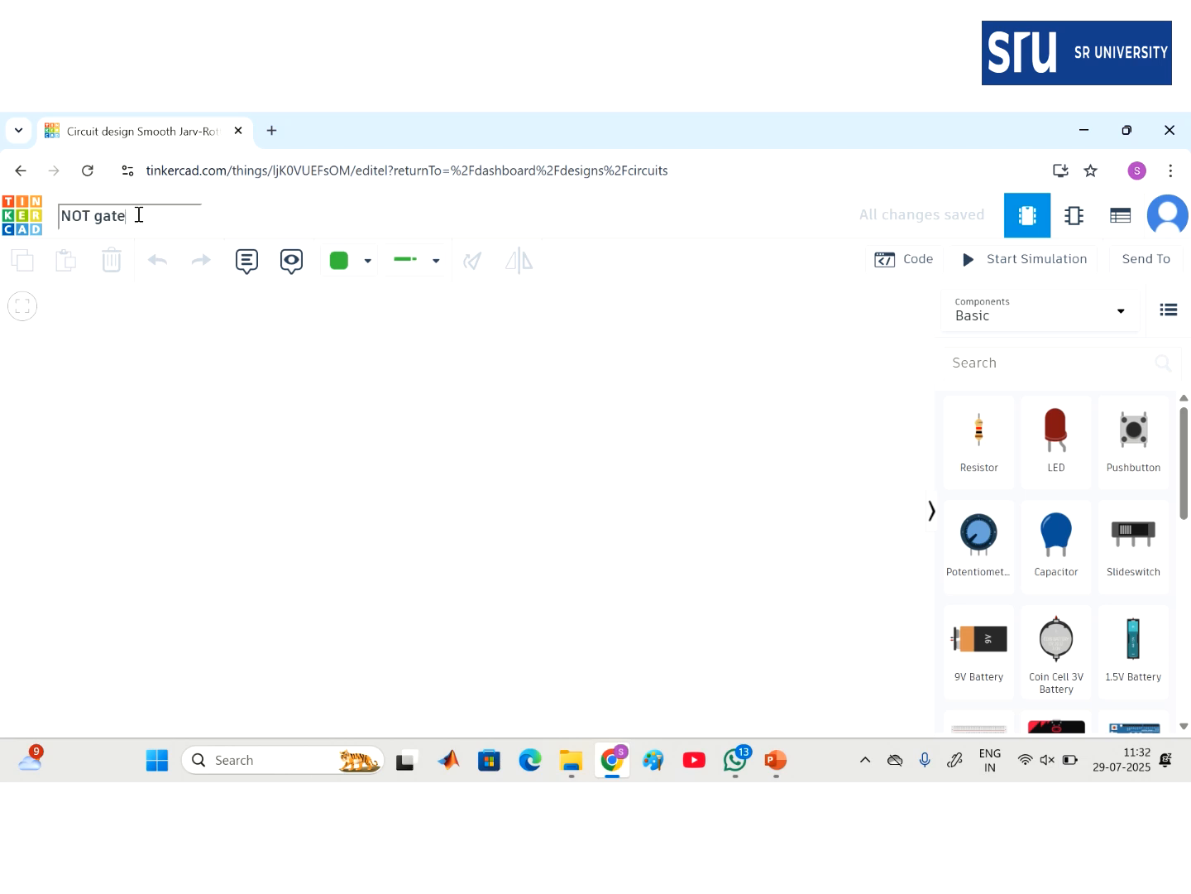
{"action": "type", "text": " Uisng NAN"}
{"action": "type", "text": "D"}
{"action": "type", "text": " gate"}
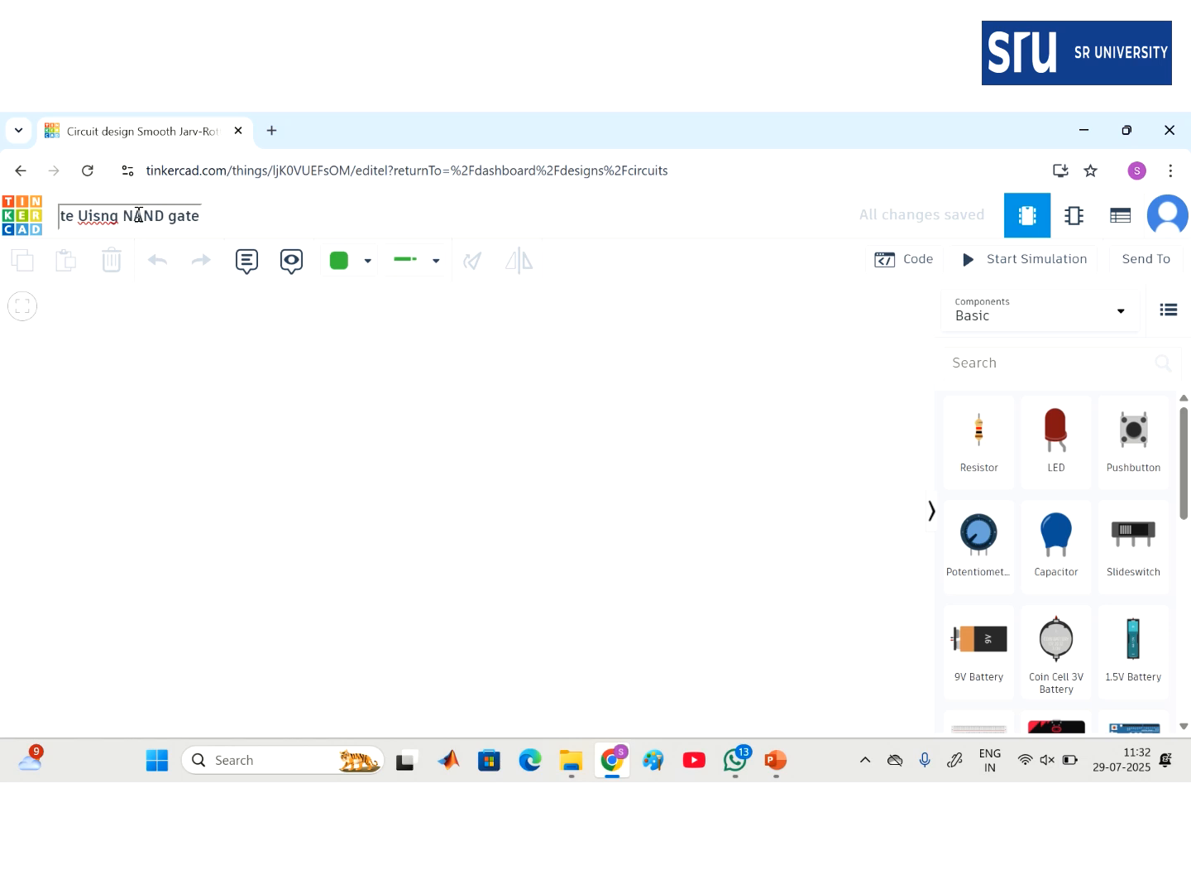
{"action": "left_click", "coordinate": [366, 393]}
{"action": "left_click", "coordinate": [1014, 361]}
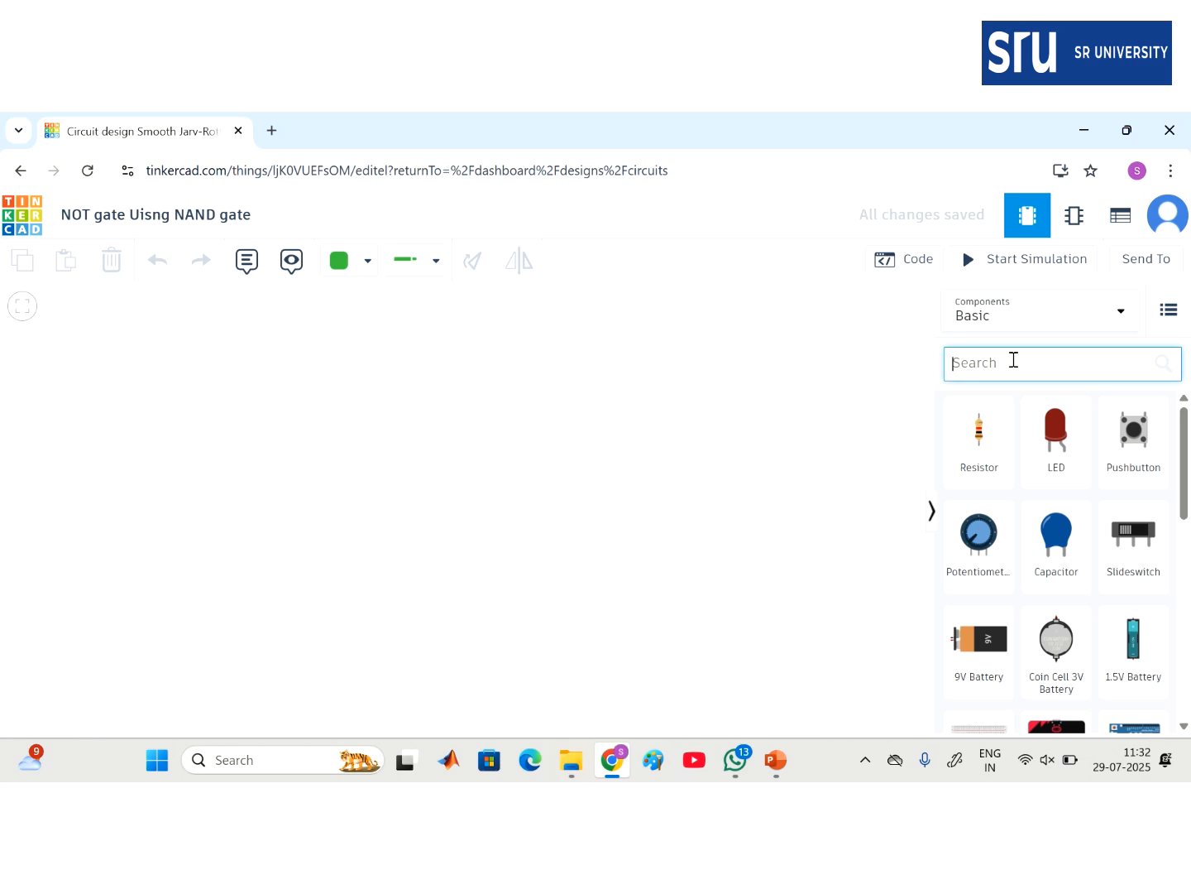
- Place a small breadboard and a 3V coin cell battery to its left
{"action": "scroll", "coordinate": [1022, 550], "scroll_direction": "down", "scroll_amount": 2}
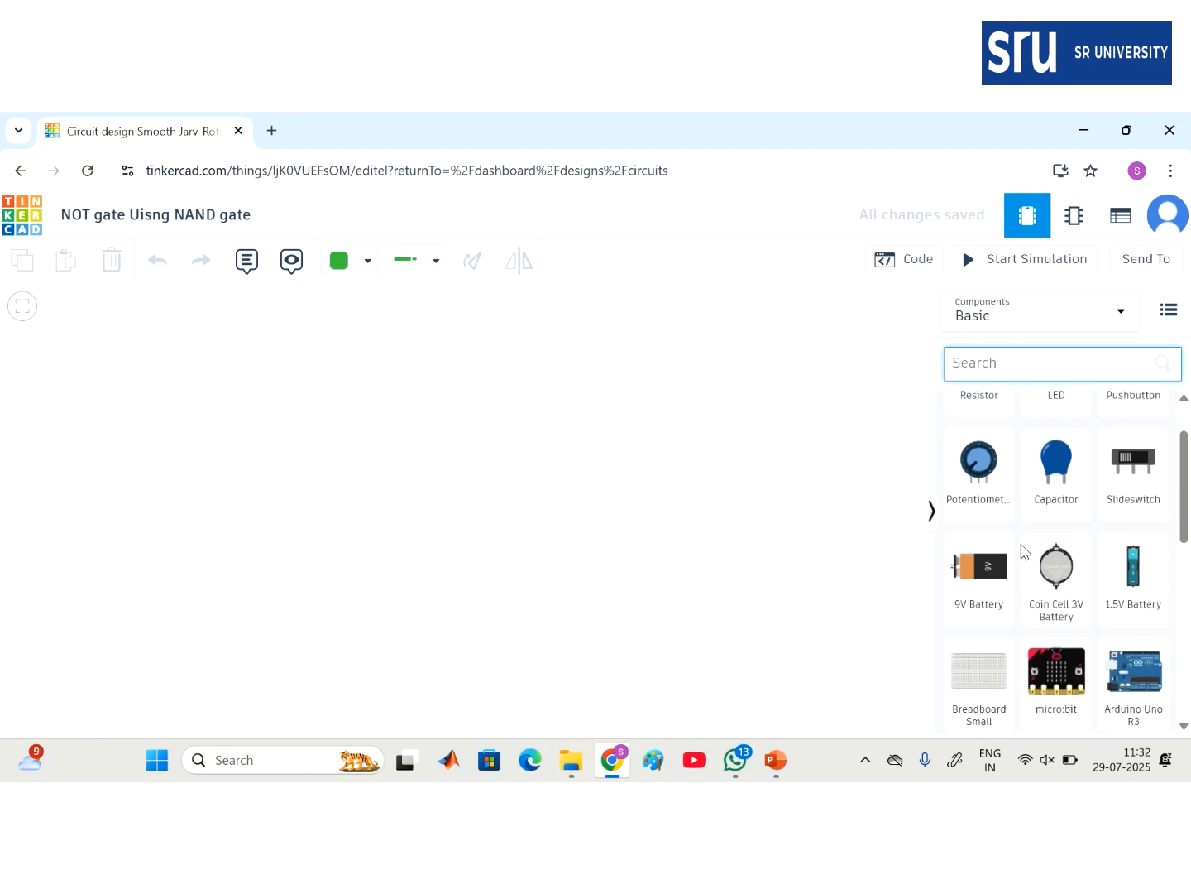
{"action": "left_click_drag", "start_coordinate": [979, 633], "coordinate": [489, 489]}
{"action": "left_click_drag", "start_coordinate": [1050, 569], "coordinate": [210, 446]}
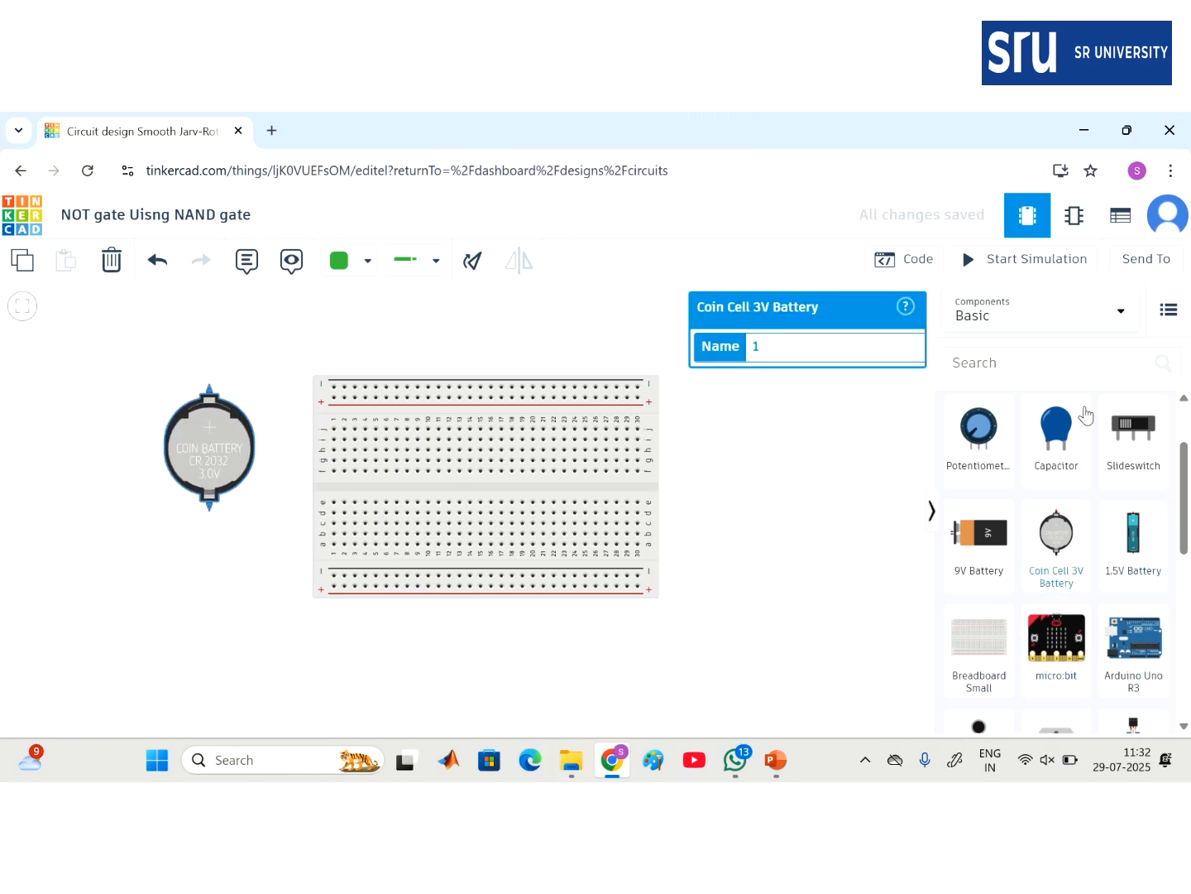
- Search 'nand' and place the 74HC00 Quad NAND chip across the breadboard's centre gap
{"action": "left_click", "coordinate": [990, 366]}
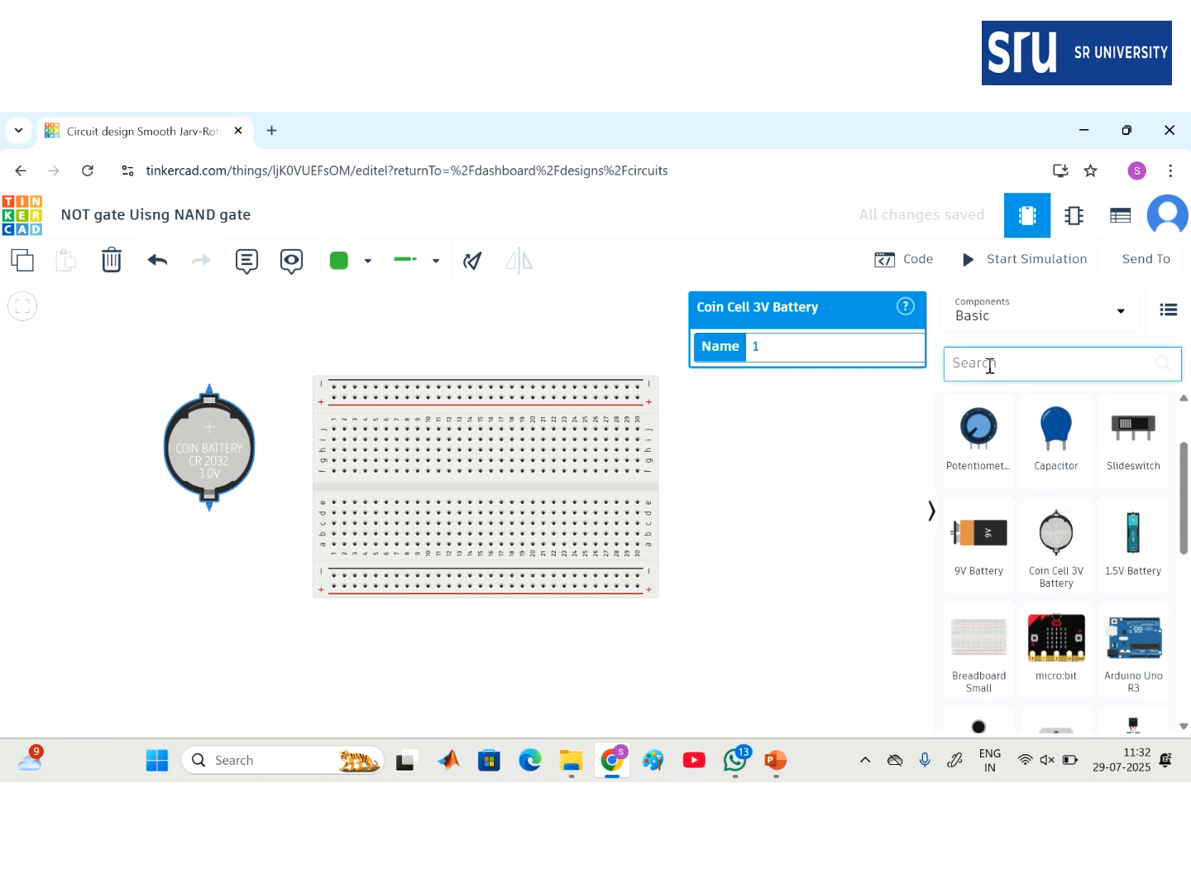
{"action": "type", "text": "nand"}
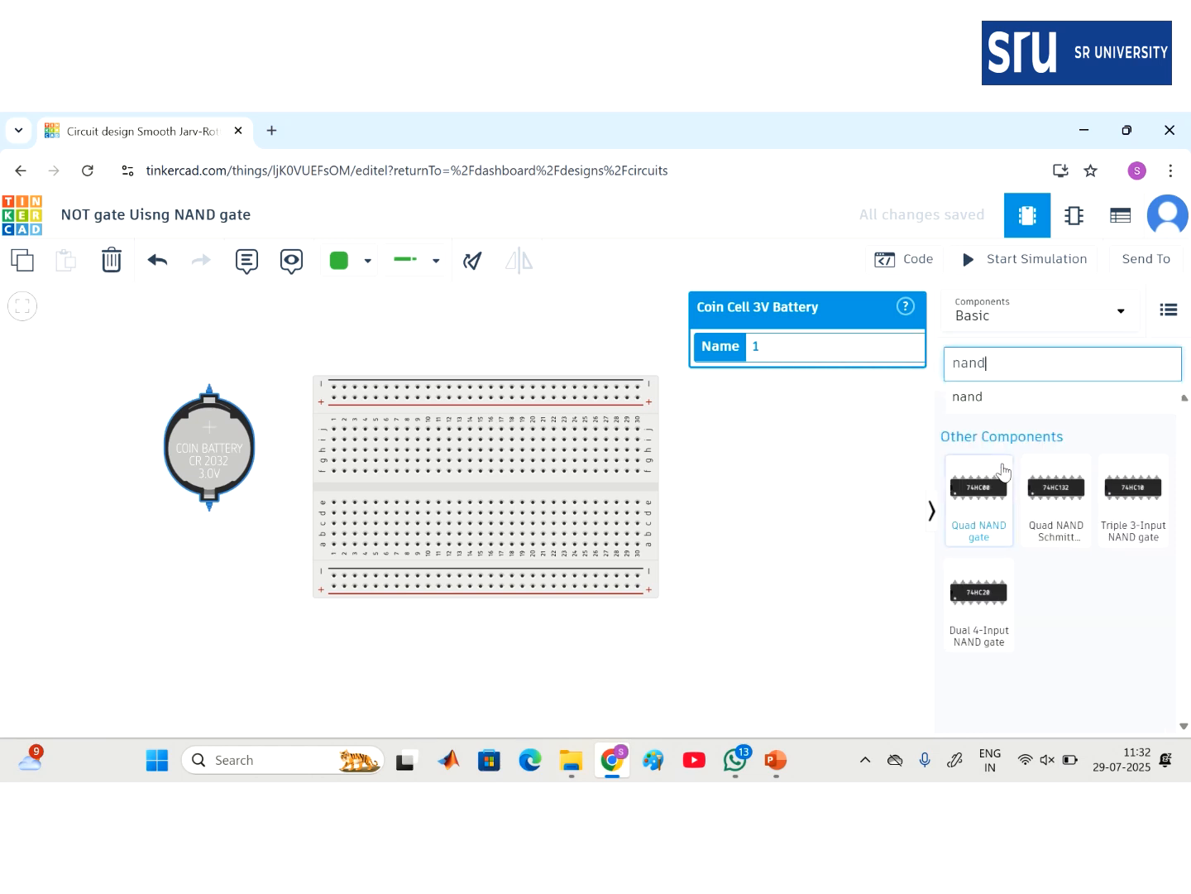
{"action": "left_click", "coordinate": [977, 395]}
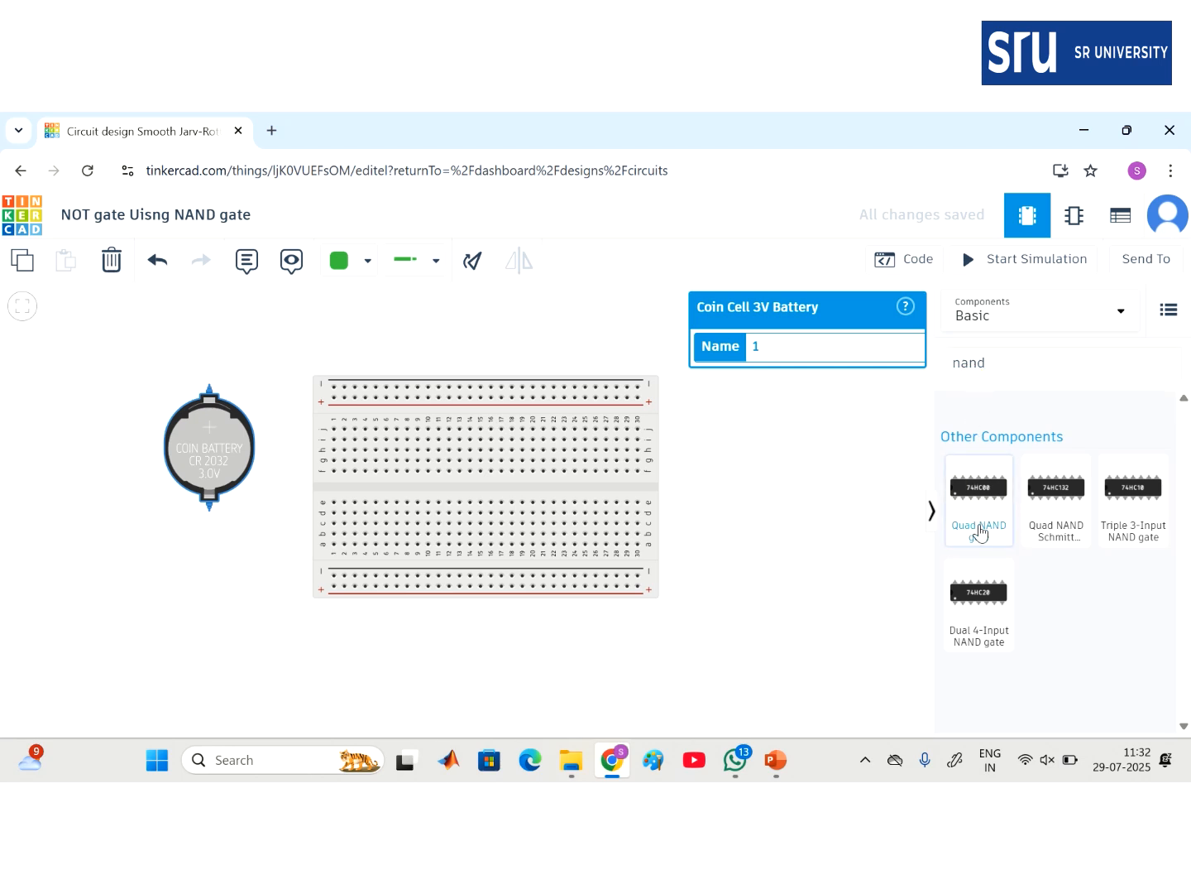
{"action": "left_click", "coordinate": [984, 488]}
{"action": "left_click_drag", "start_coordinate": [985, 488], "coordinate": [488, 492]}
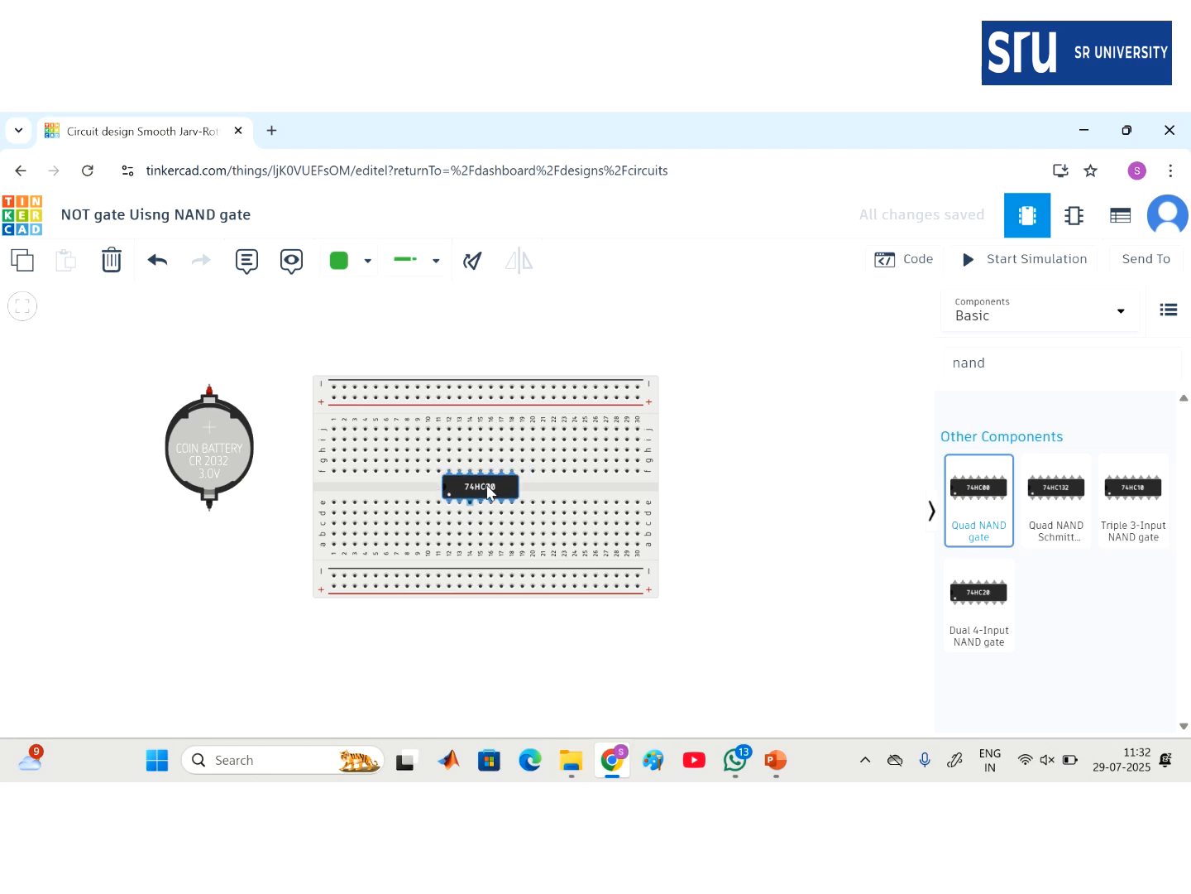
{"action": "left_click", "coordinate": [487, 486]}
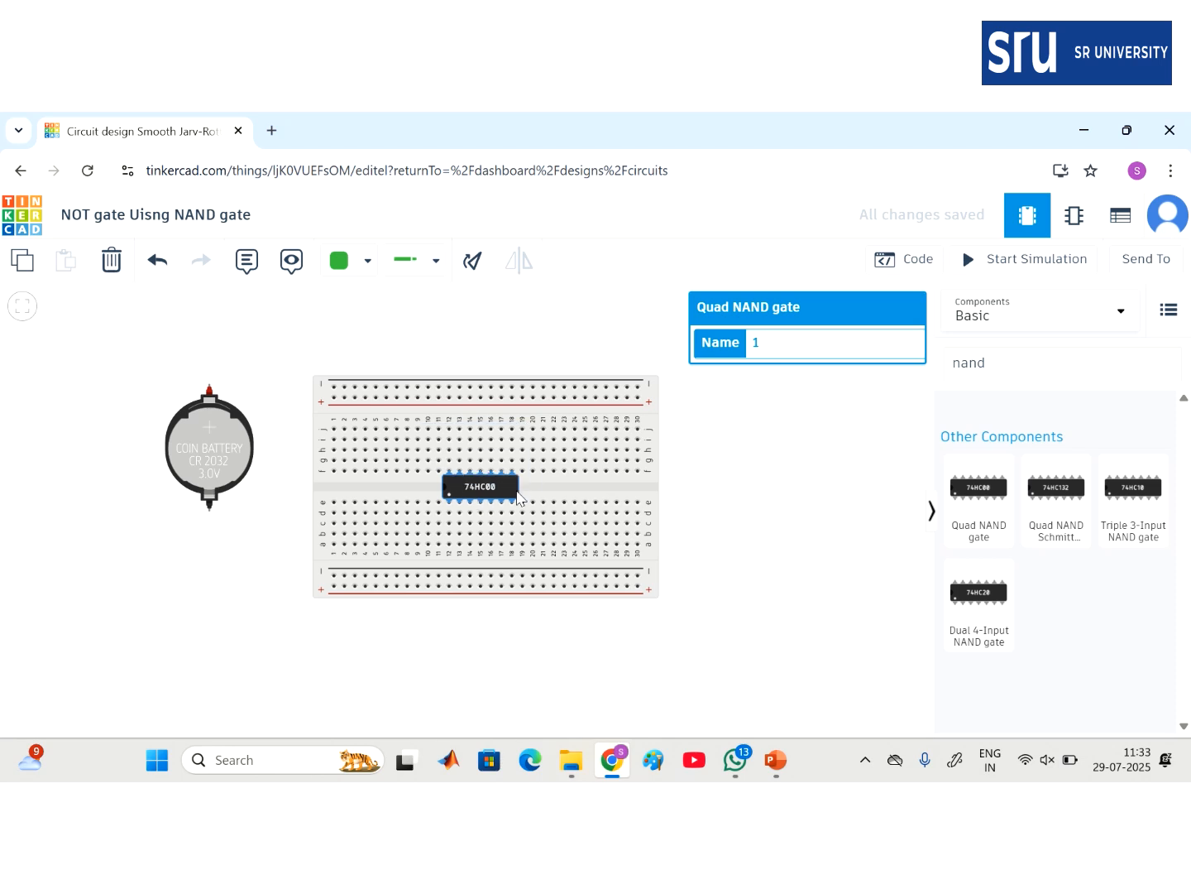
- Wire the battery's positive terminal to the top power rail in red
{"action": "left_click", "coordinate": [209, 390]}
{"action": "left_click", "coordinate": [211, 308]}
{"action": "left_click", "coordinate": [382, 308]}
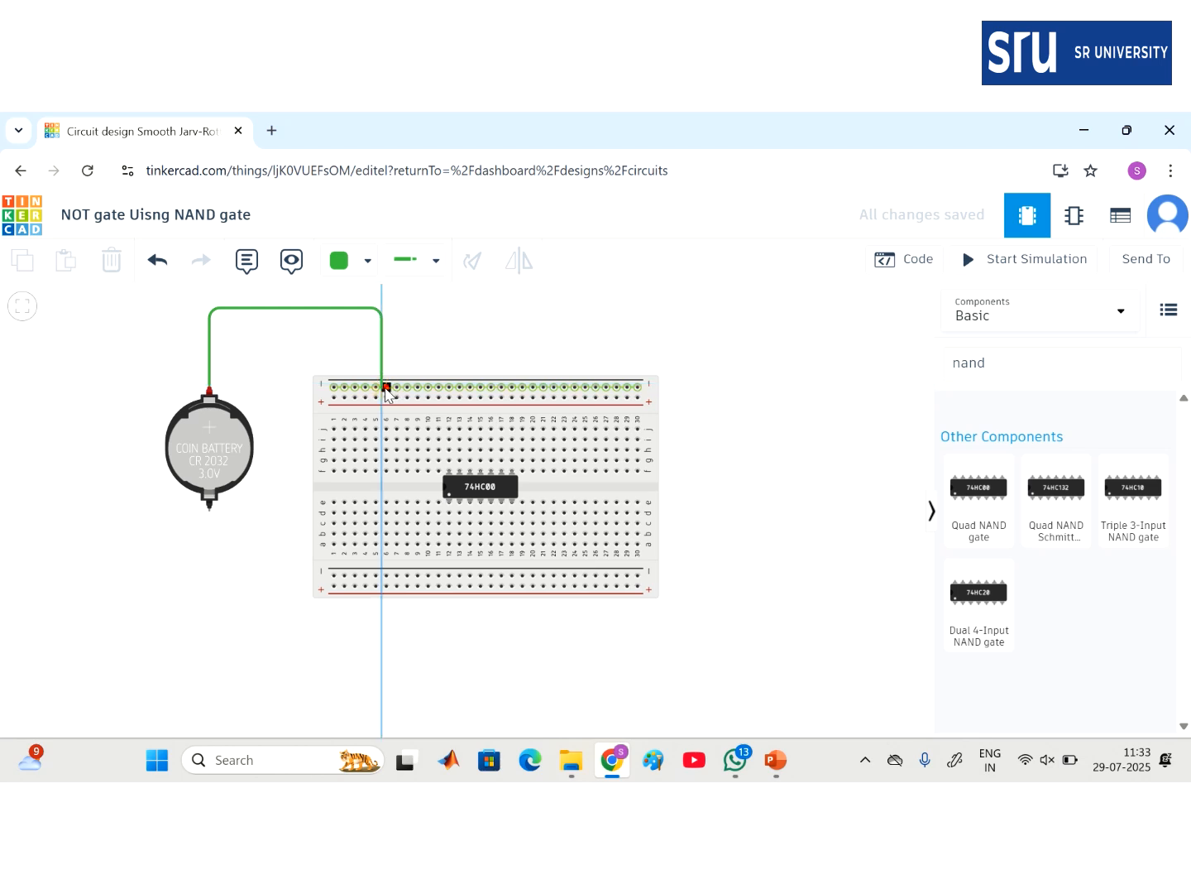
{"action": "left_click", "coordinate": [386, 387]}
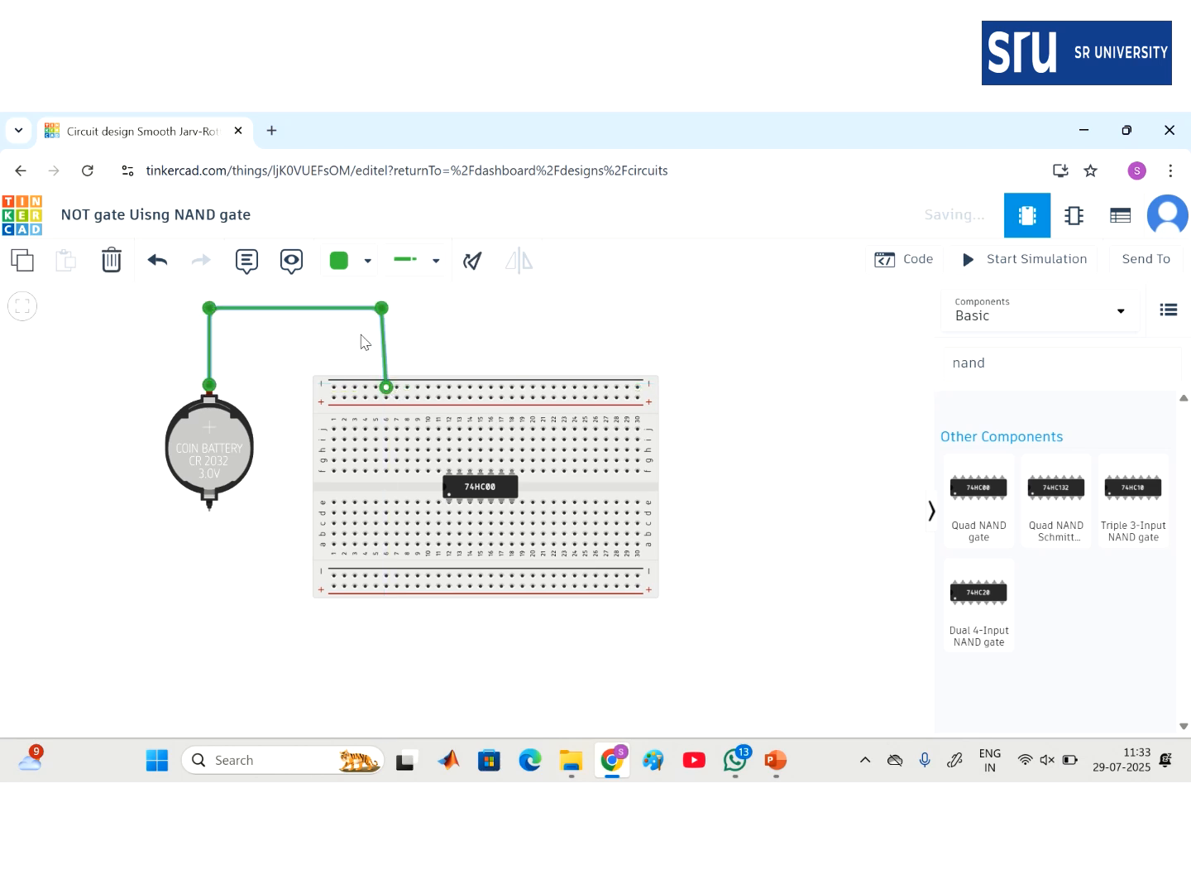
{"action": "left_click", "coordinate": [351, 263]}
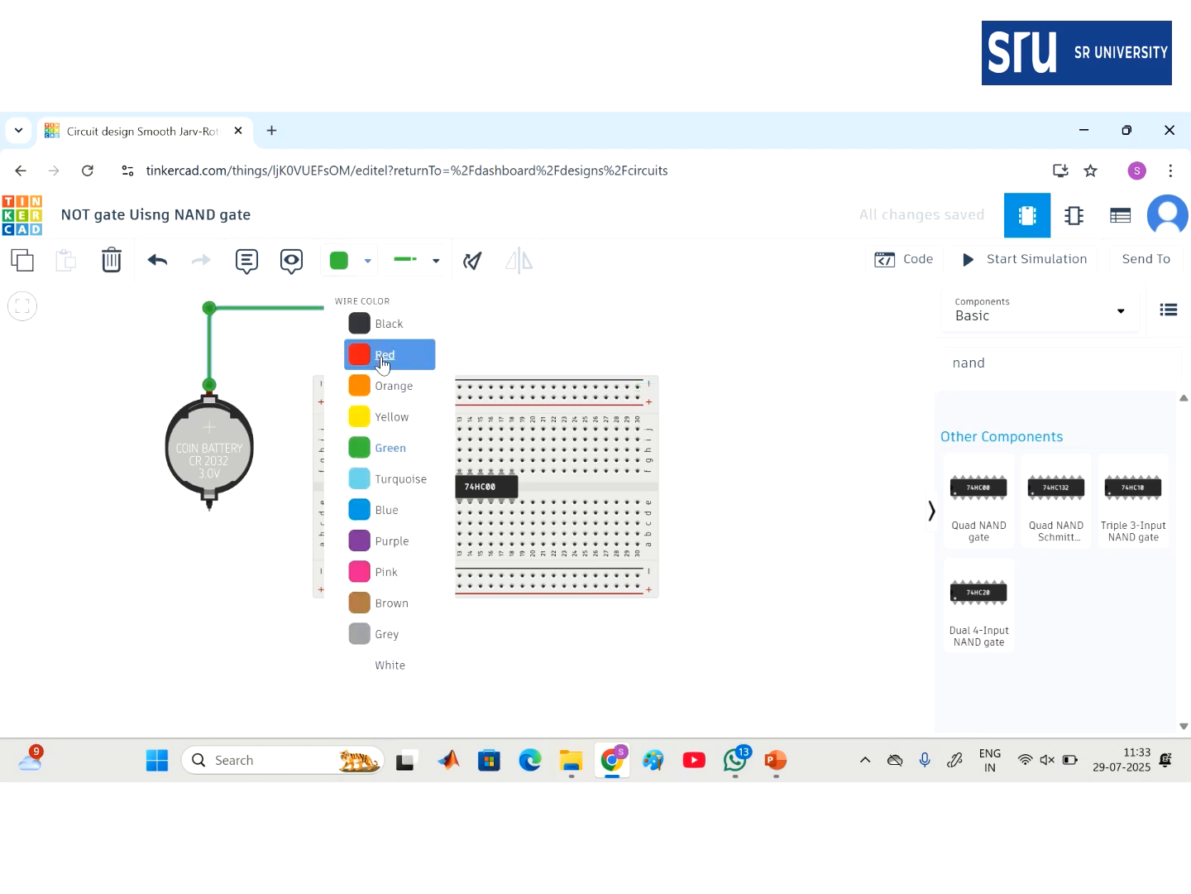
{"action": "left_click", "coordinate": [381, 362]}
{"action": "left_click", "coordinate": [212, 522]}
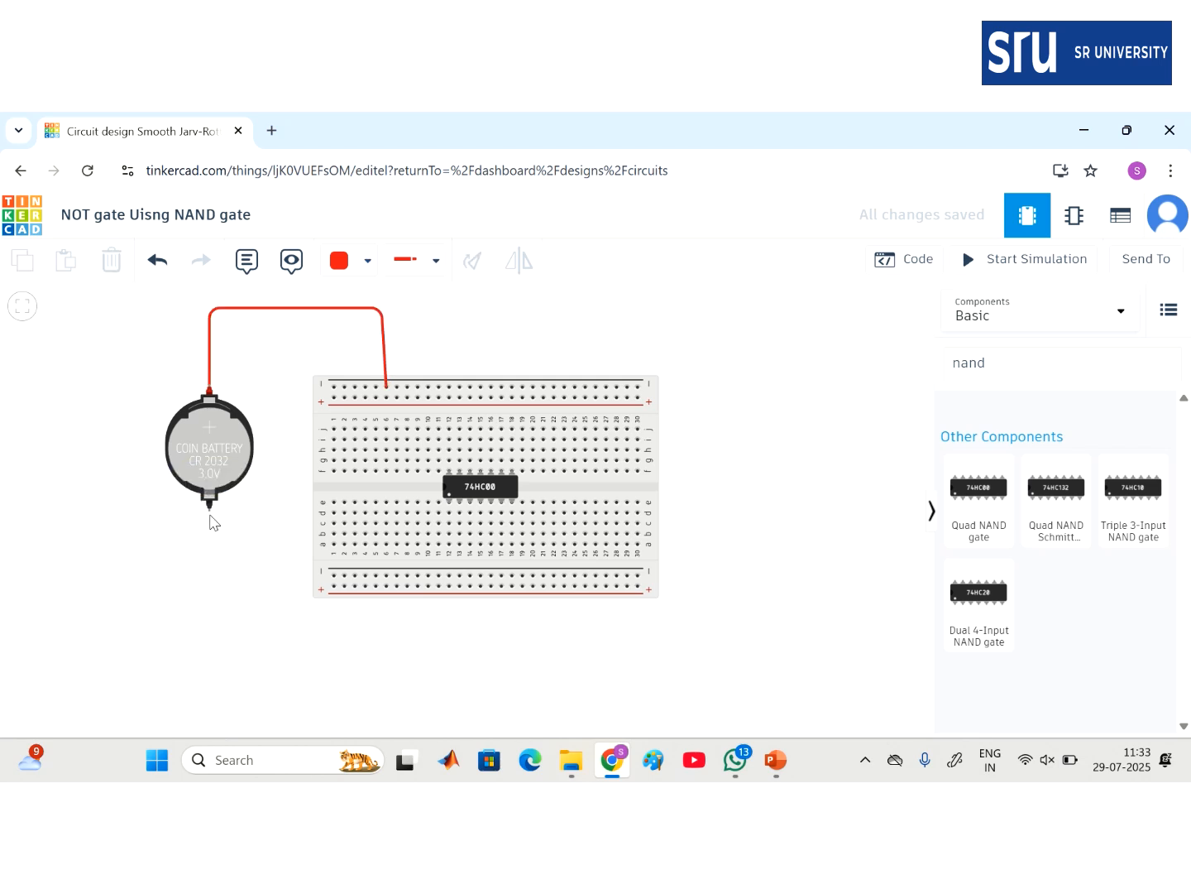
- Wire the battery's negative terminal to the bottom power rail in black
{"action": "left_click_drag", "start_coordinate": [210, 515], "coordinate": [210, 509]}
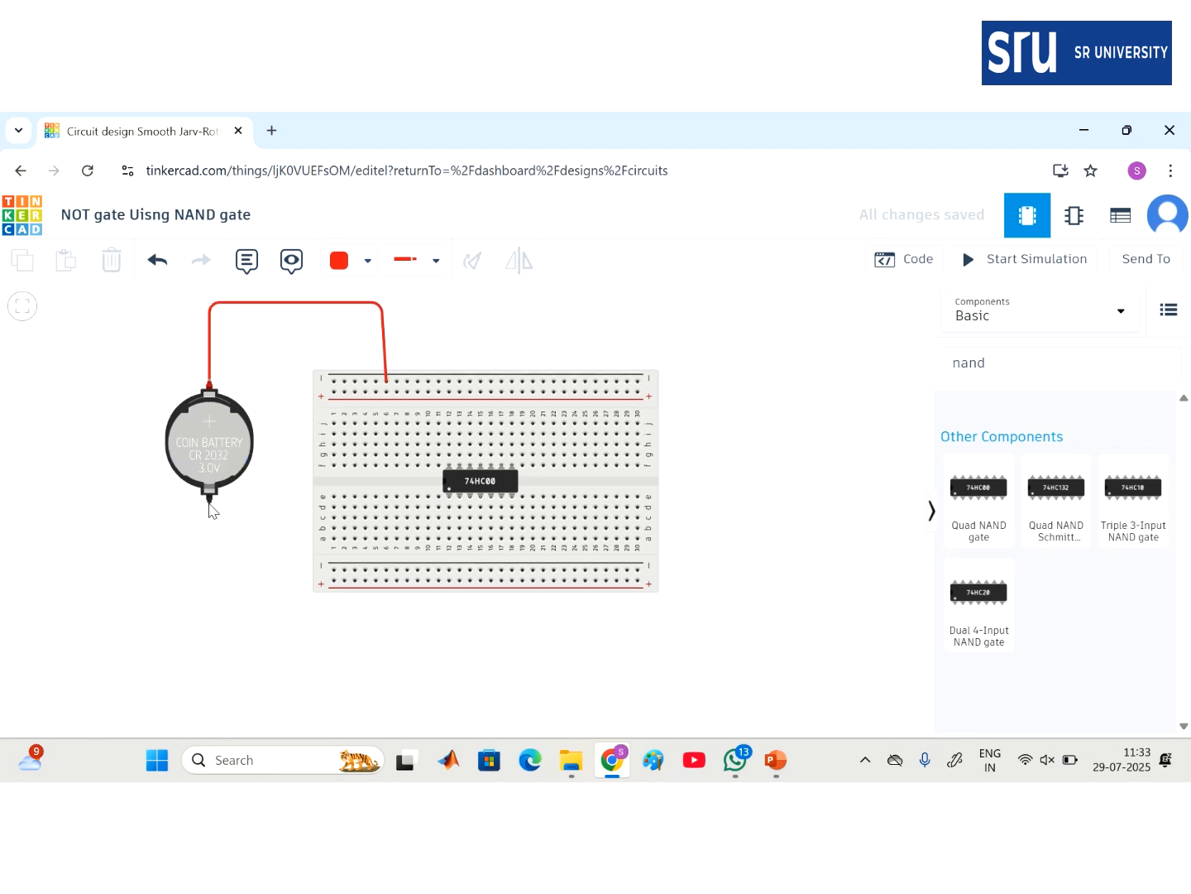
{"action": "left_click", "coordinate": [210, 502]}
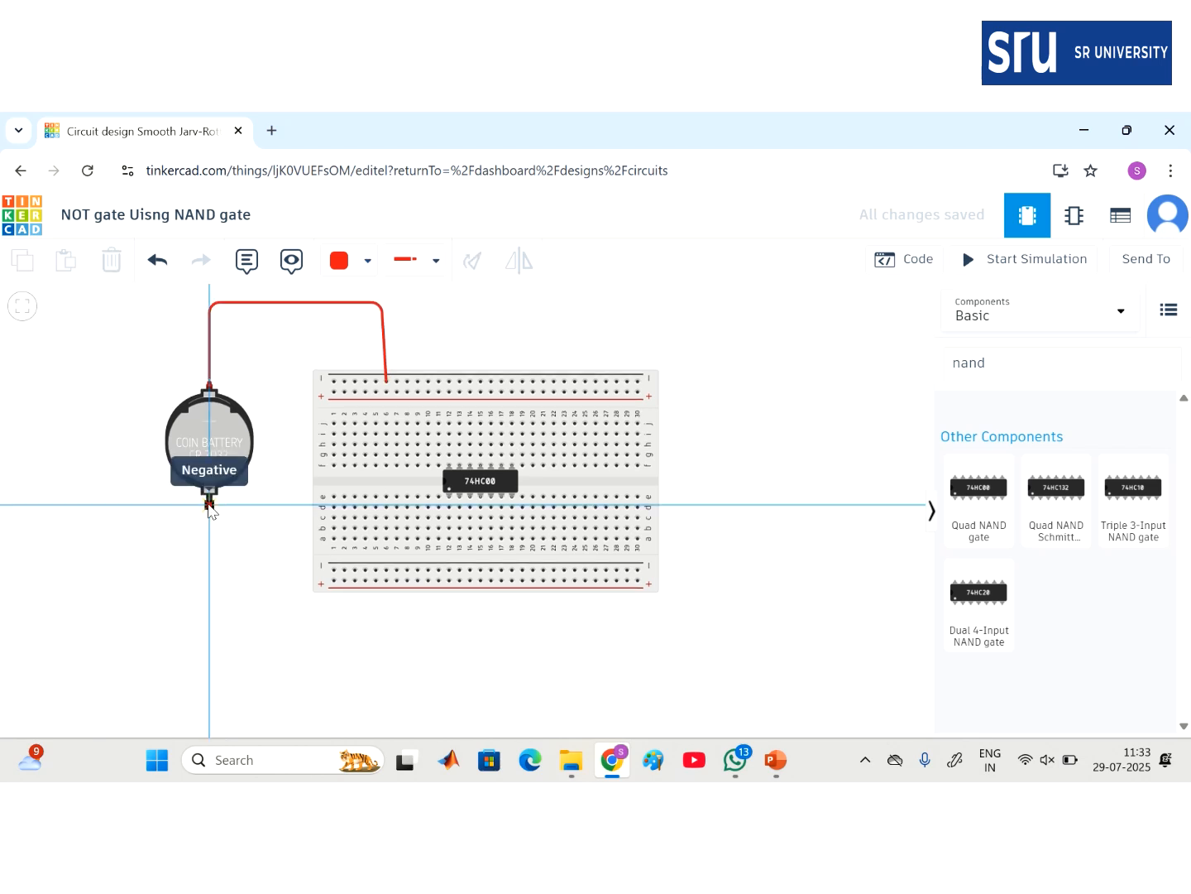
{"action": "left_click", "coordinate": [210, 631]}
{"action": "left_click", "coordinate": [442, 630]}
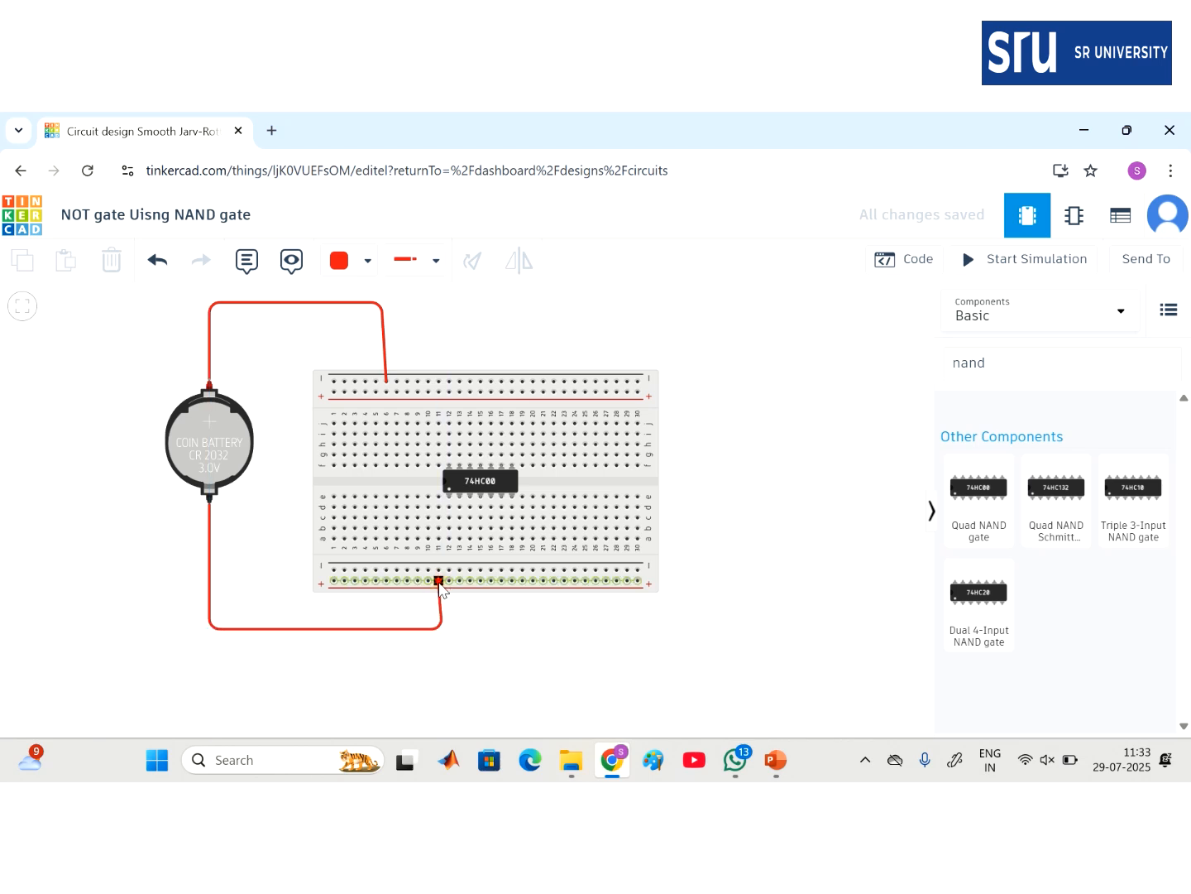
{"action": "left_click", "coordinate": [438, 580]}
{"action": "left_click", "coordinate": [346, 263]}
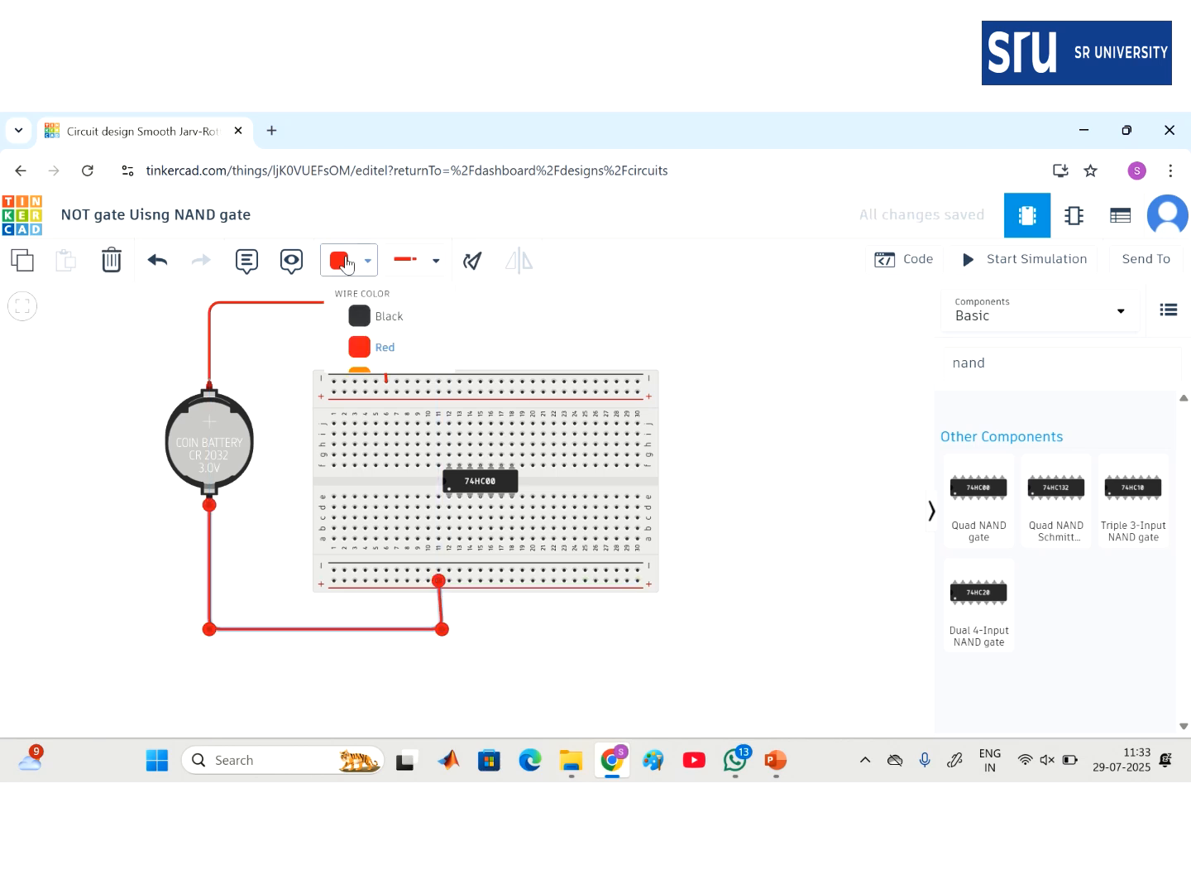
{"action": "left_click", "coordinate": [383, 326]}
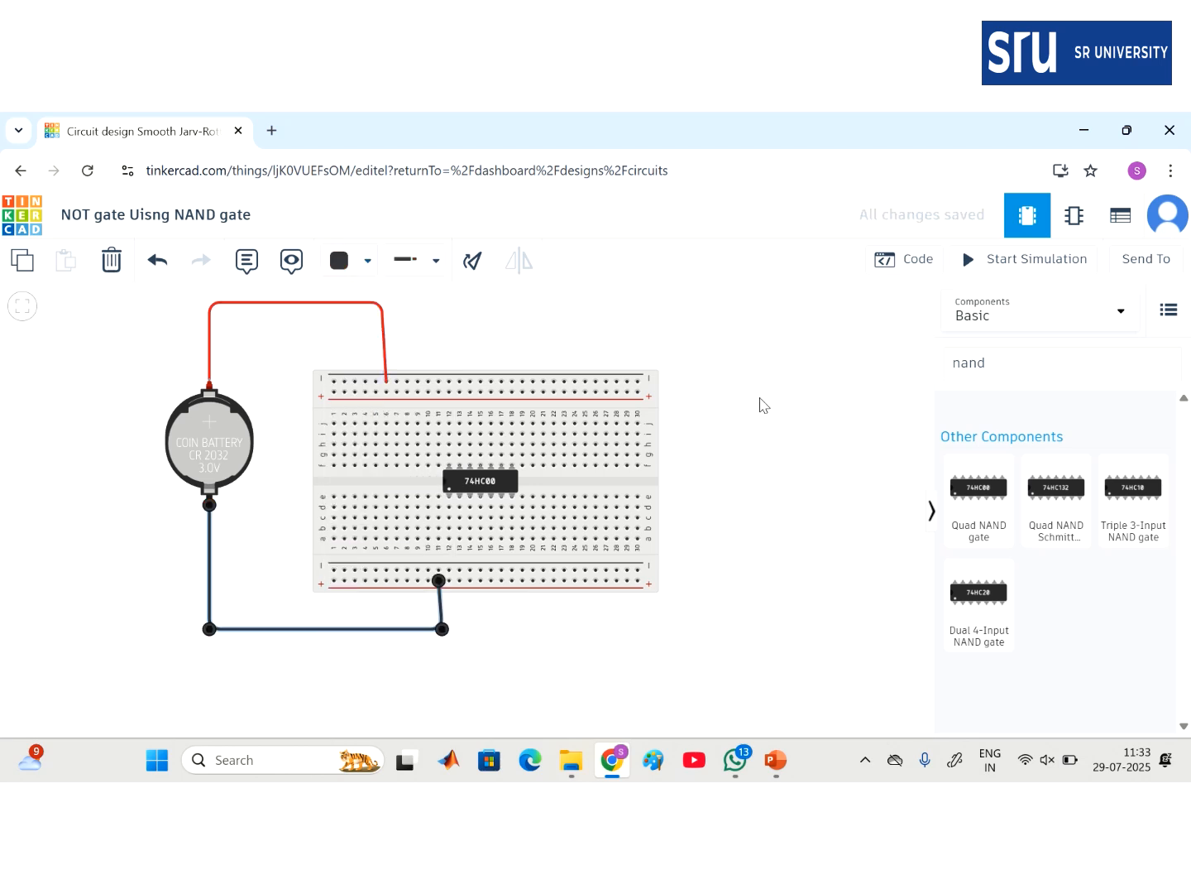
{"action": "left_click", "coordinate": [781, 428]}
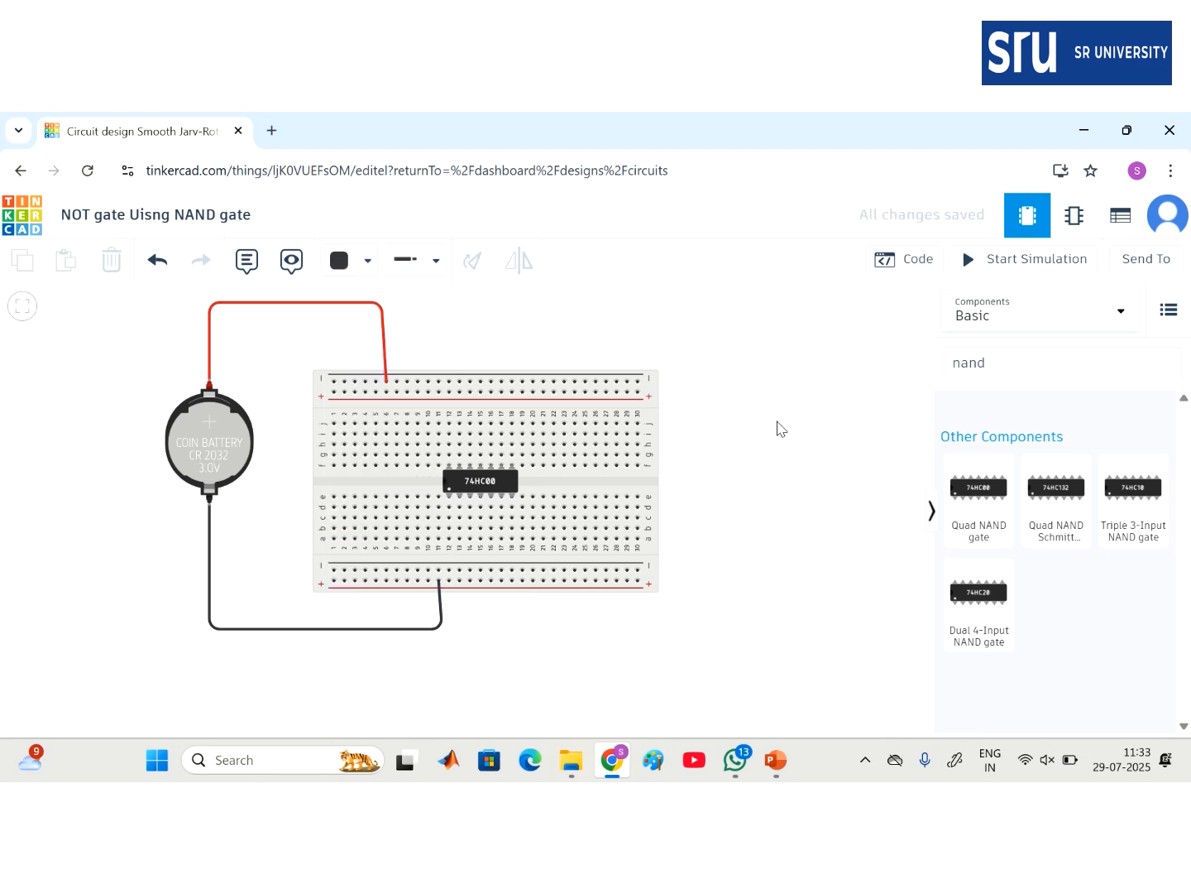
- Connect chip column 12 to the top rail (red) and hole a18 to the bottom rail, then switch to PowerPoint
{"action": "left_click", "coordinate": [449, 424]}
{"action": "left_click", "coordinate": [450, 381]}
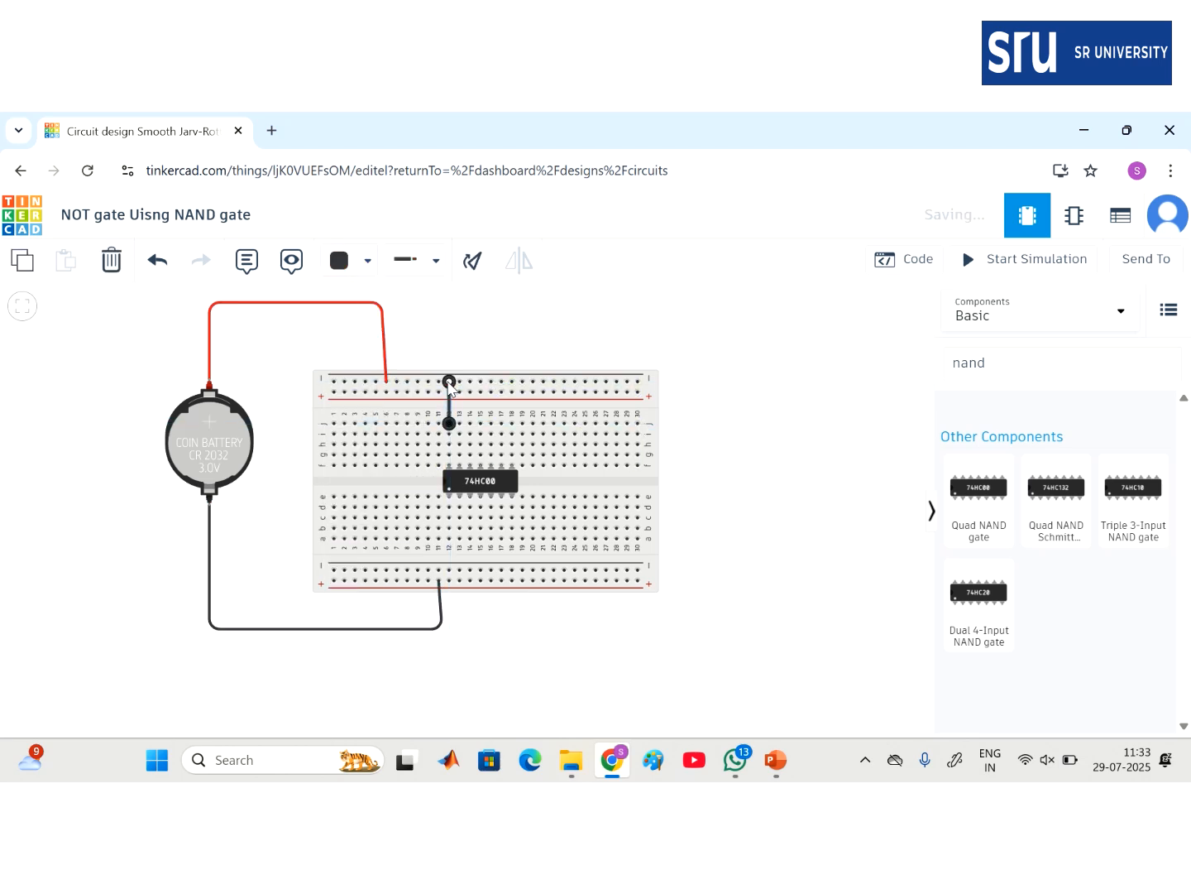
{"action": "left_click", "coordinate": [512, 539]}
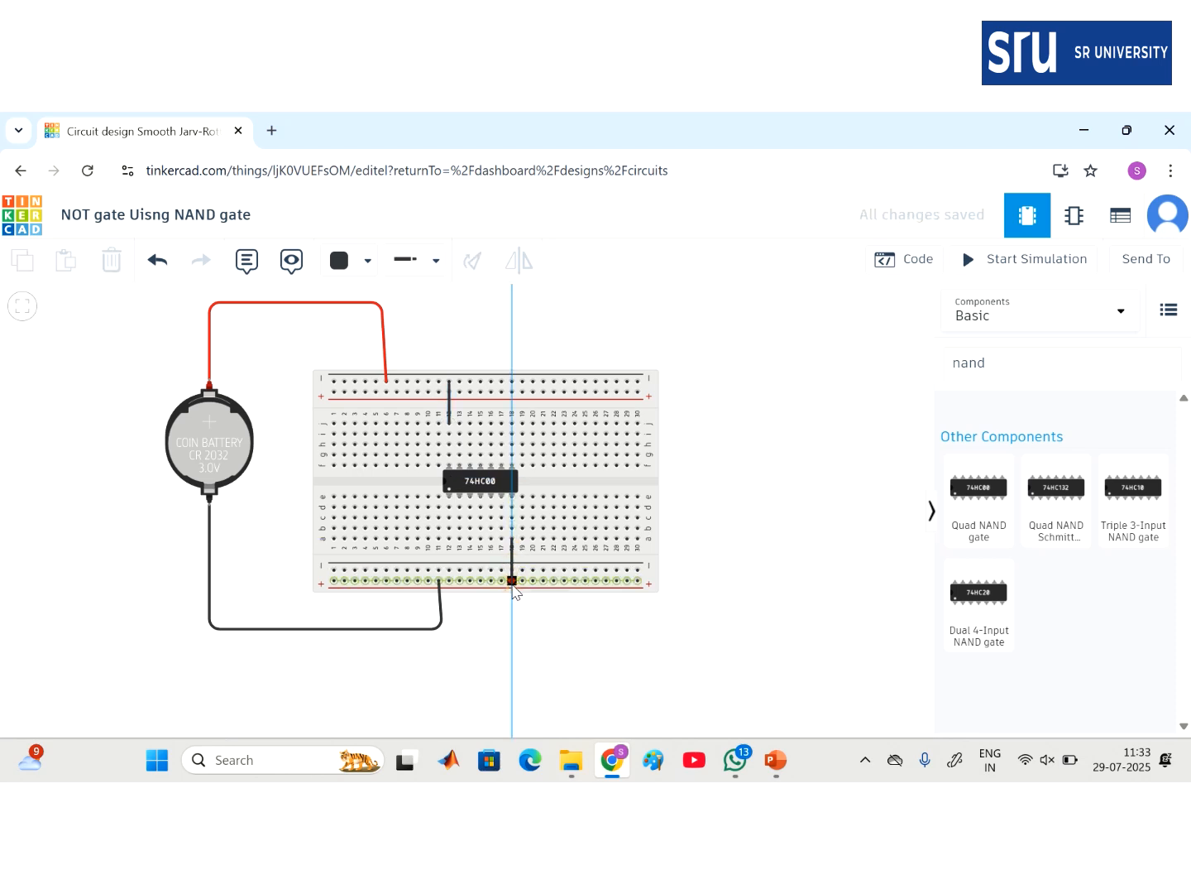
{"action": "left_click", "coordinate": [512, 580]}
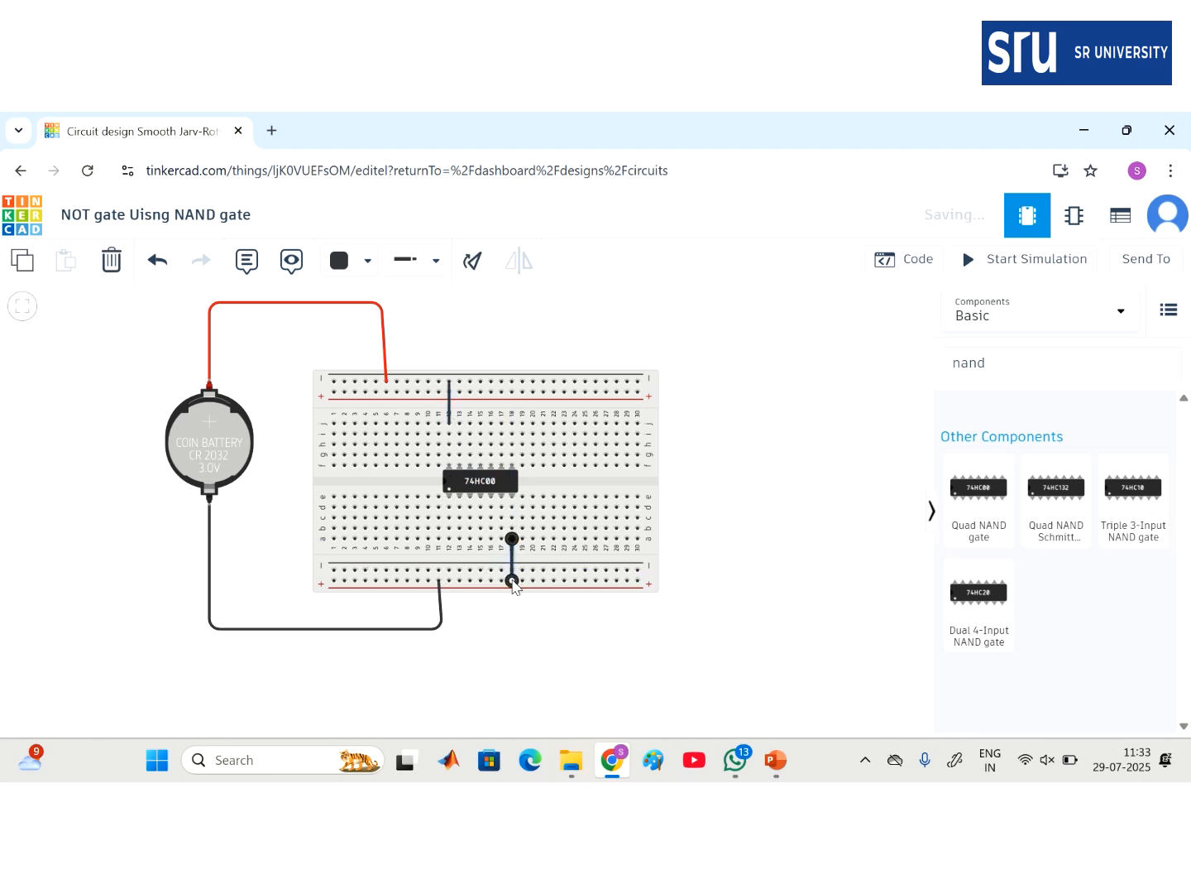
{"action": "left_click", "coordinate": [447, 403]}
{"action": "left_click", "coordinate": [450, 411]}
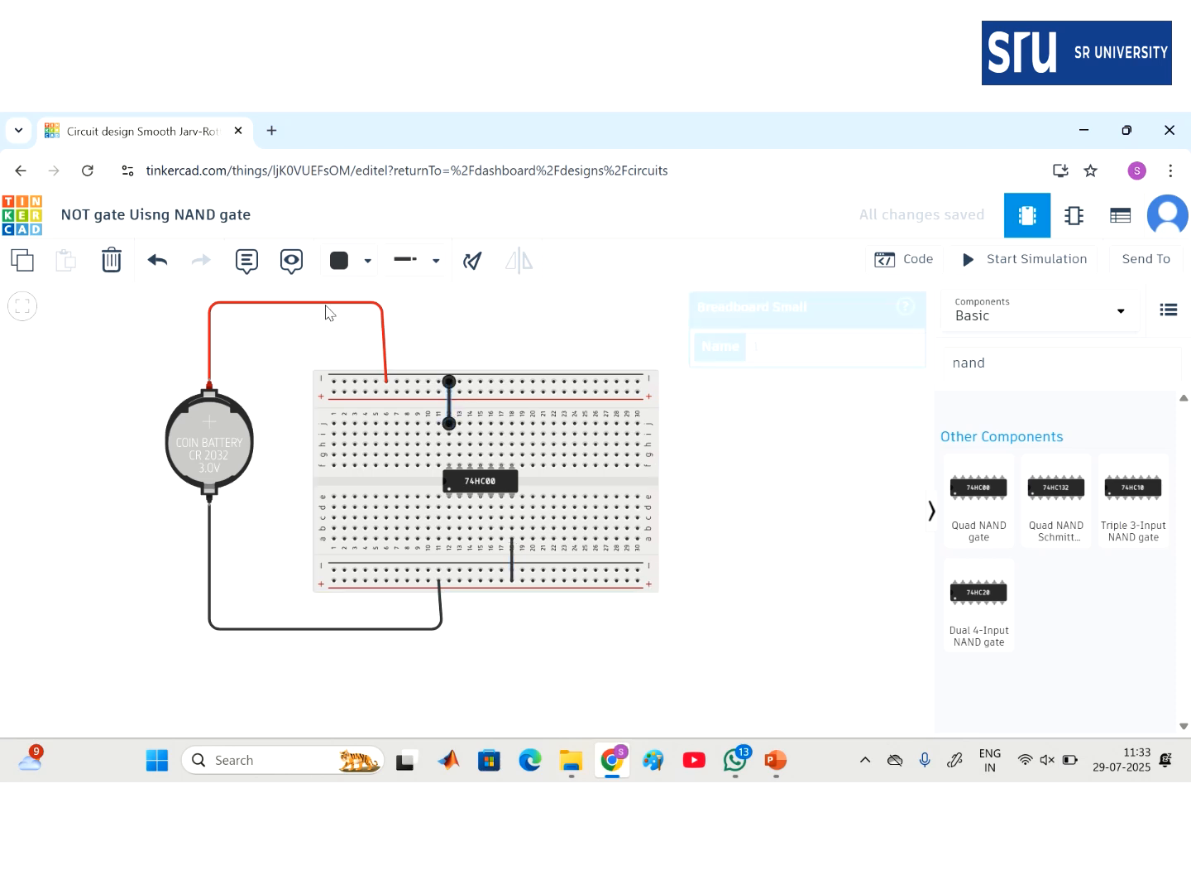
{"action": "left_click", "coordinate": [338, 262]}
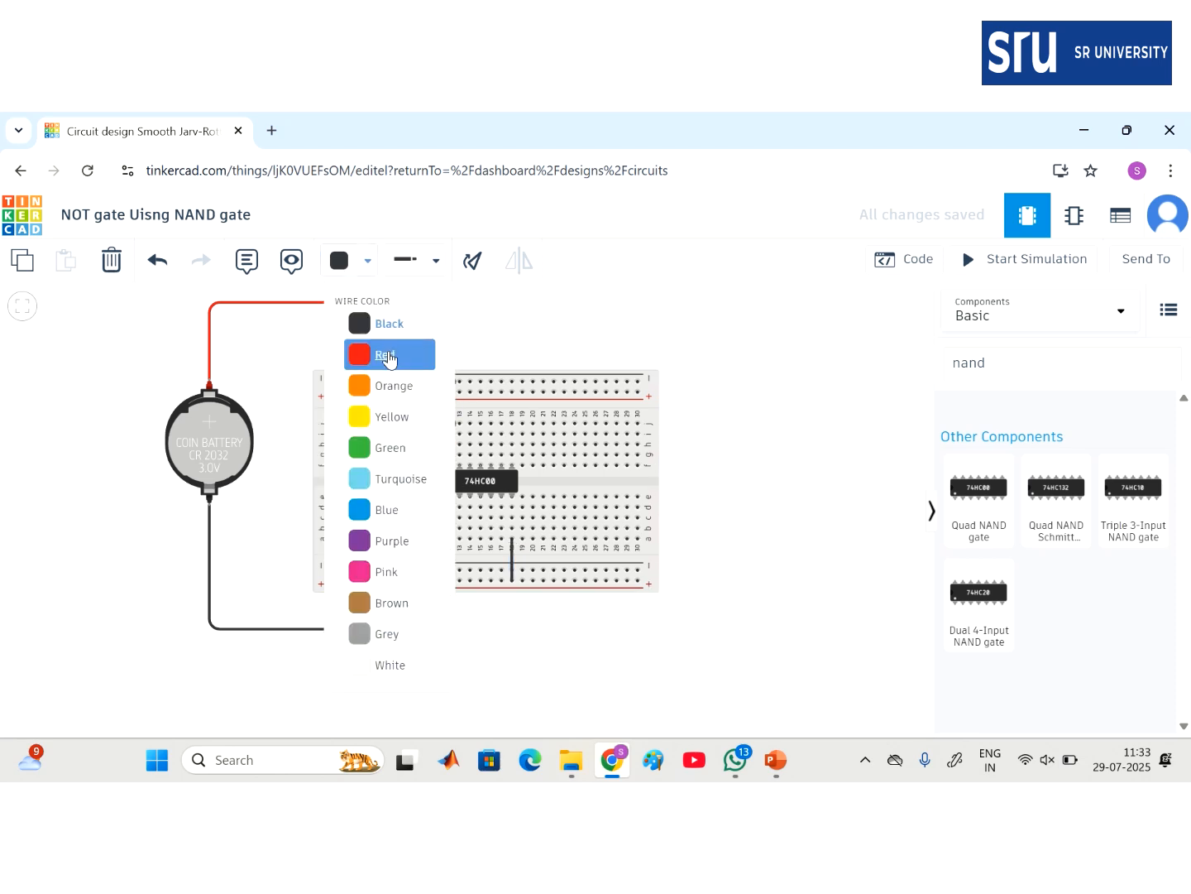
{"action": "left_click", "coordinate": [388, 354]}
{"action": "left_click", "coordinate": [774, 485]}
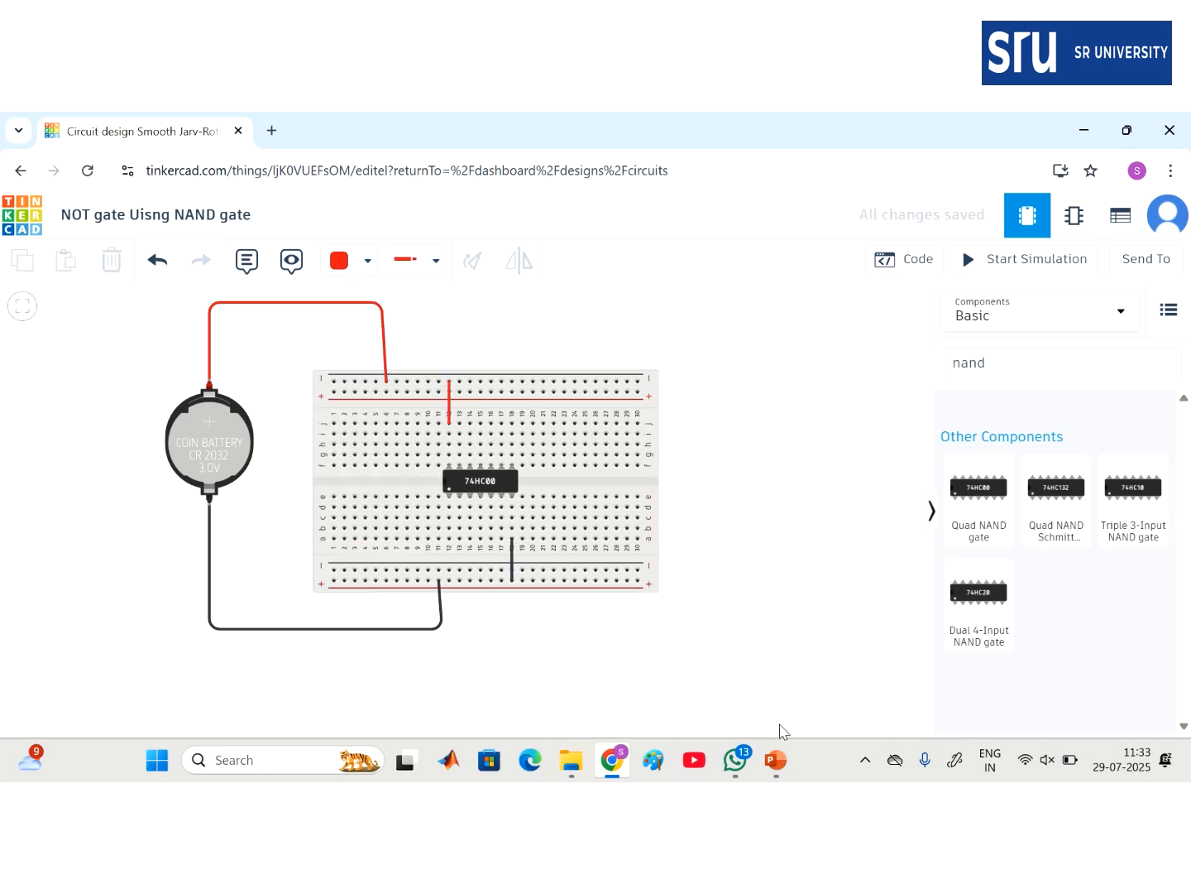
{"action": "left_click", "coordinate": [767, 773]}
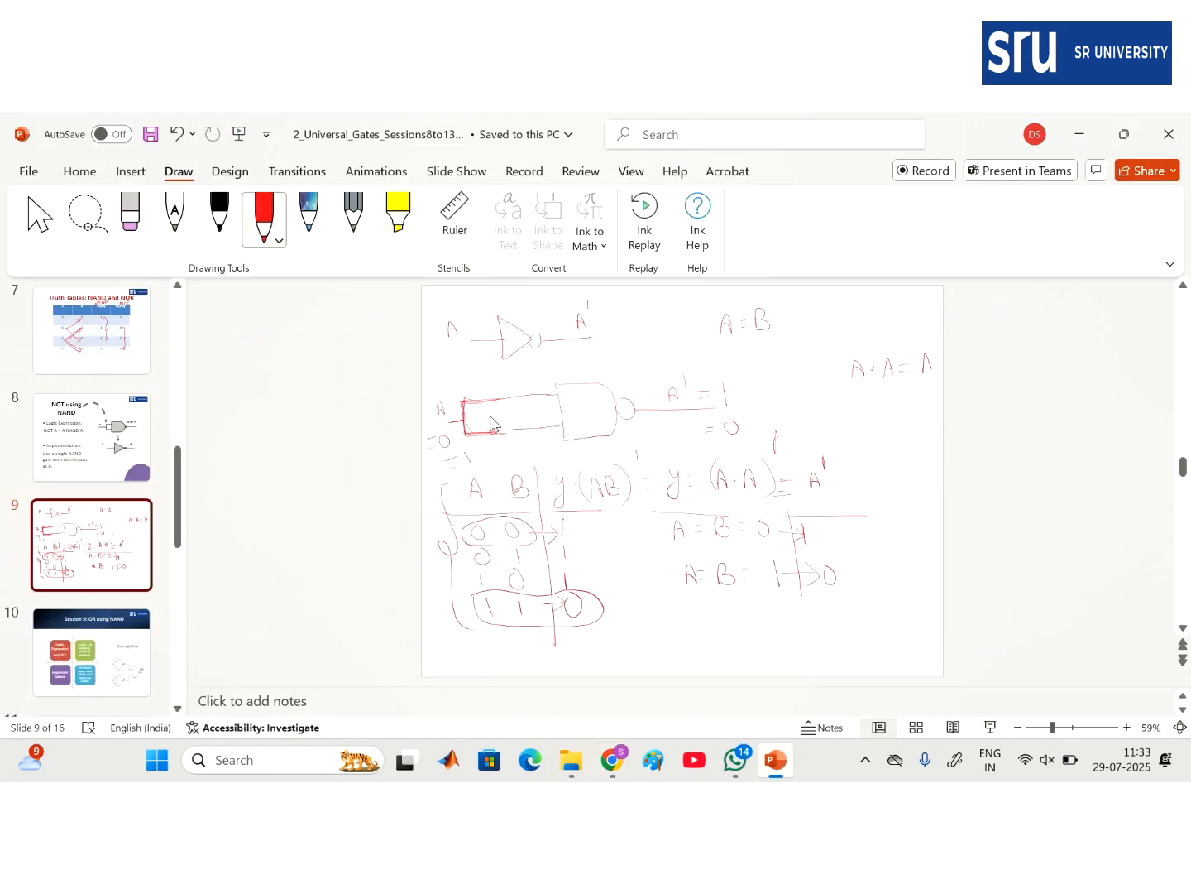
- Return to the Tinkercad circuit and click into the component search box
{"action": "left_click", "coordinate": [612, 759]}
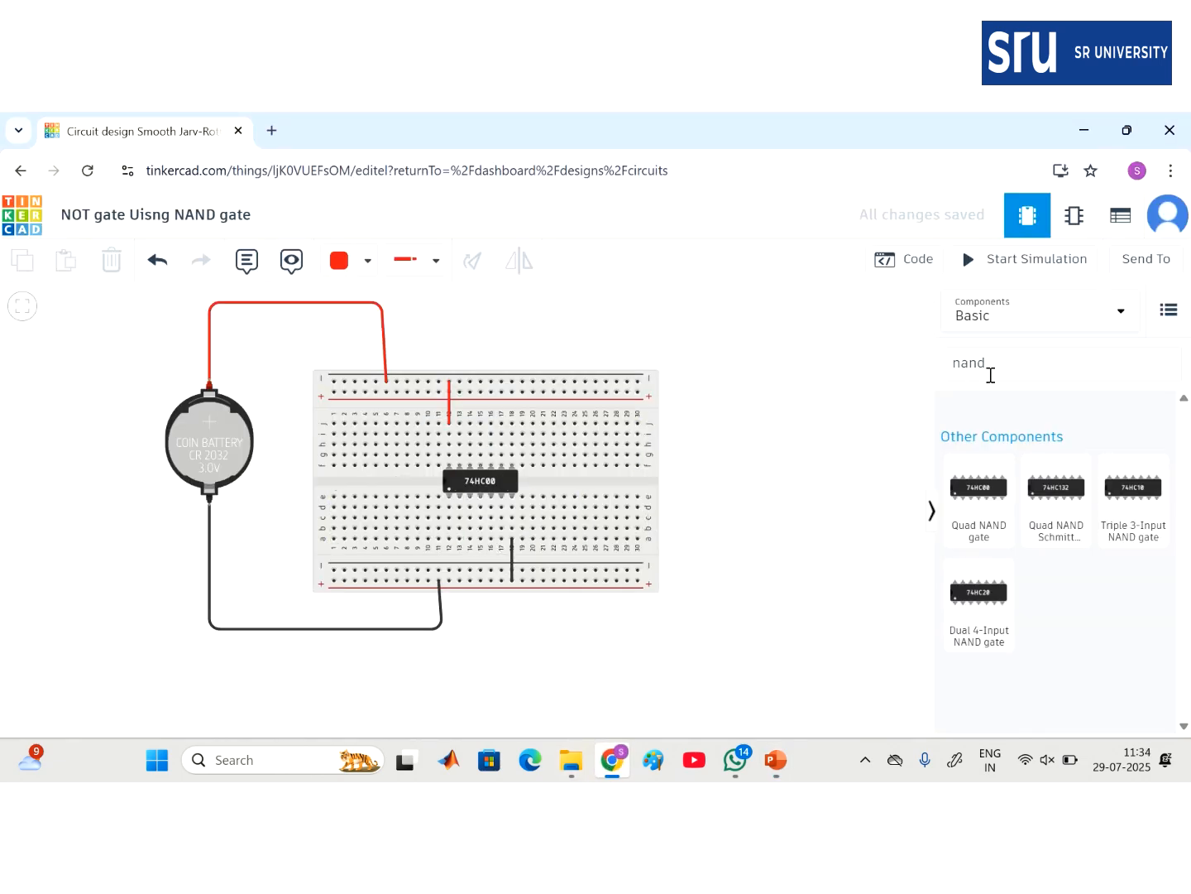
{"action": "left_click", "coordinate": [1023, 356]}
- Search 're' and place a resistor with a red LED above it on the breadboard's right side
{"action": "key", "text": "BackSpace"}
{"action": "key", "text": "BackSpace"}
{"action": "key", "text": "BackSpace"}
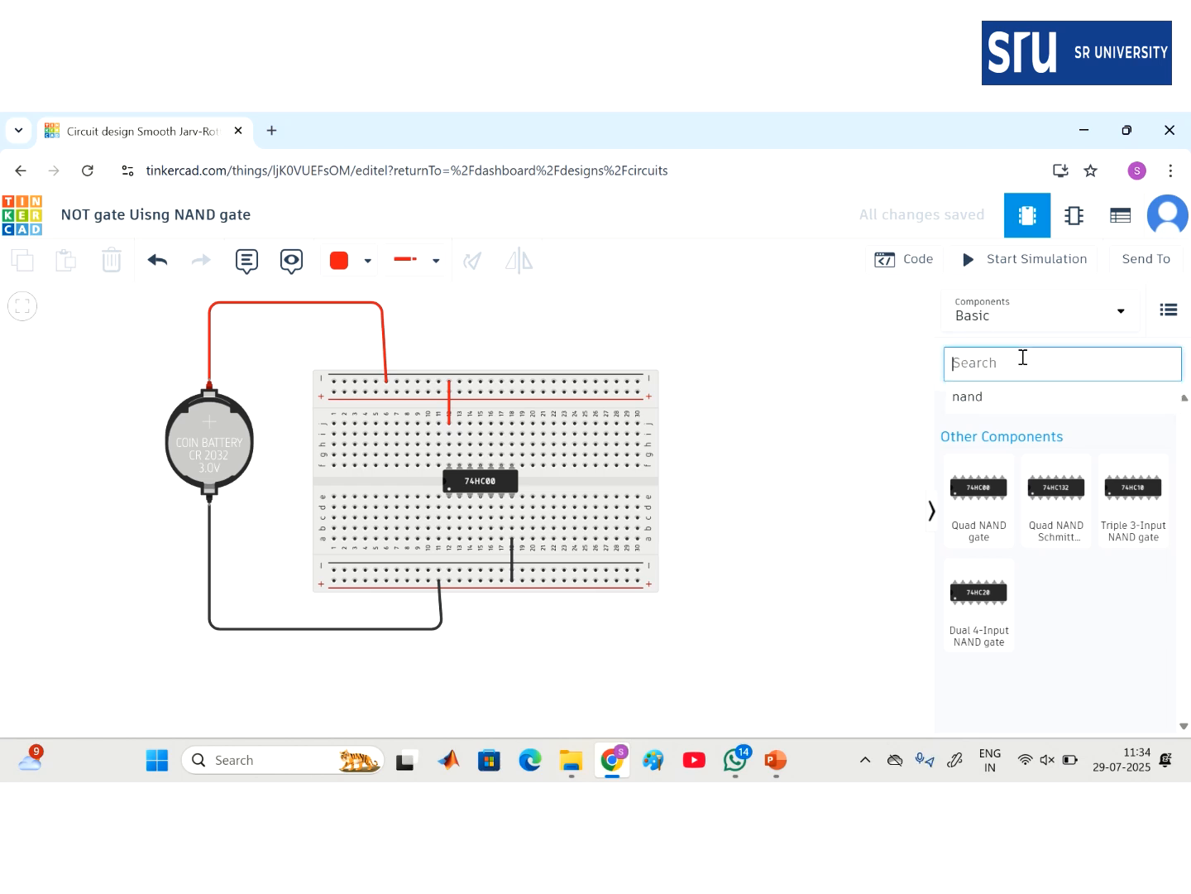
{"action": "type", "text": "re"}
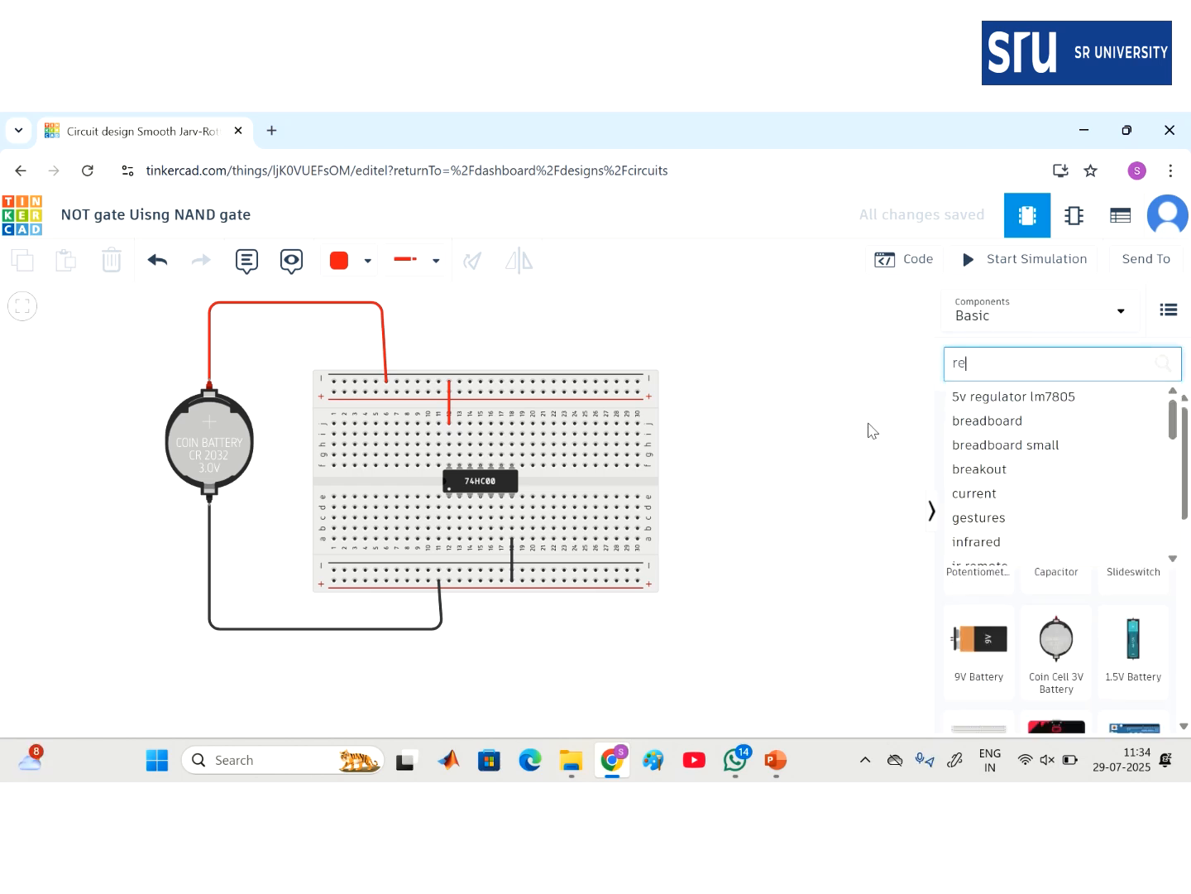
{"action": "left_click", "coordinate": [907, 434]}
{"action": "left_click_drag", "start_coordinate": [982, 439], "coordinate": [616, 494]}
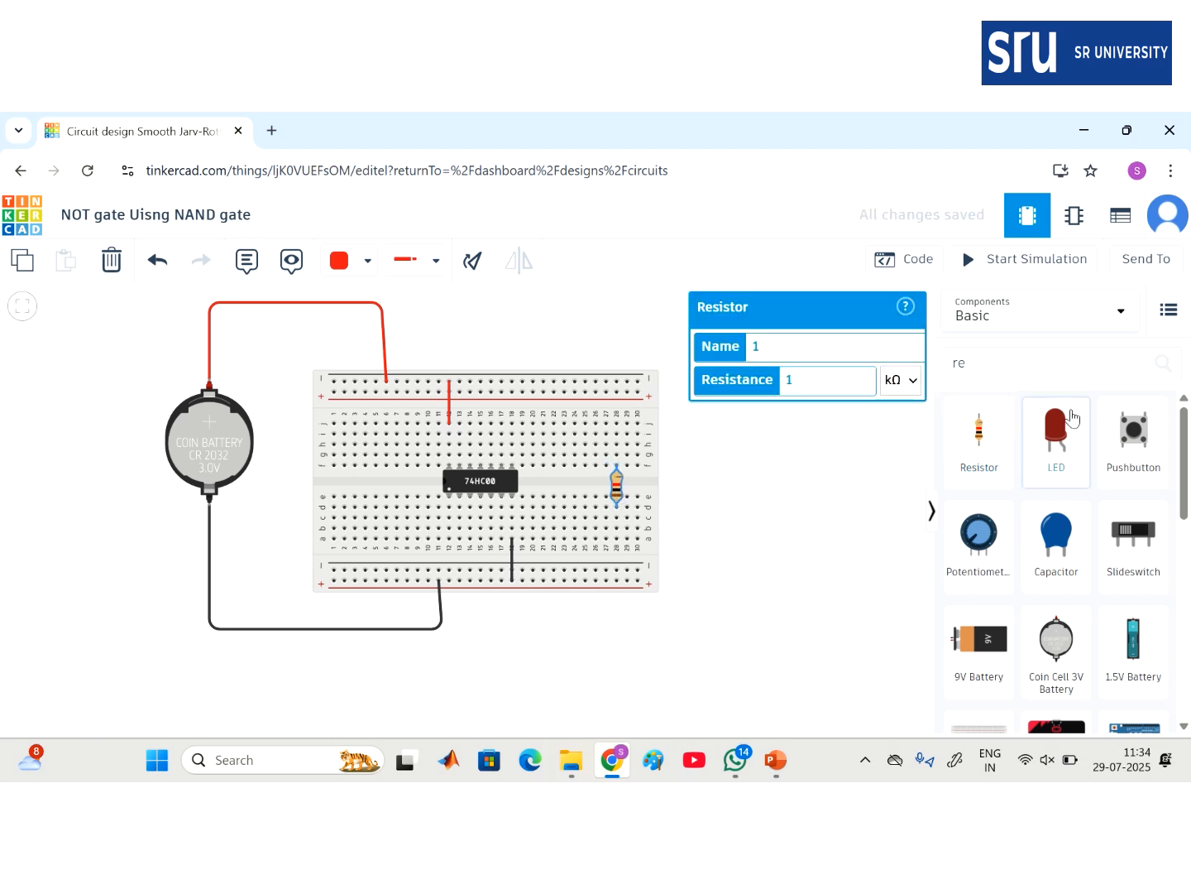
{"action": "left_click_drag", "start_coordinate": [1056, 434], "coordinate": [614, 451]}
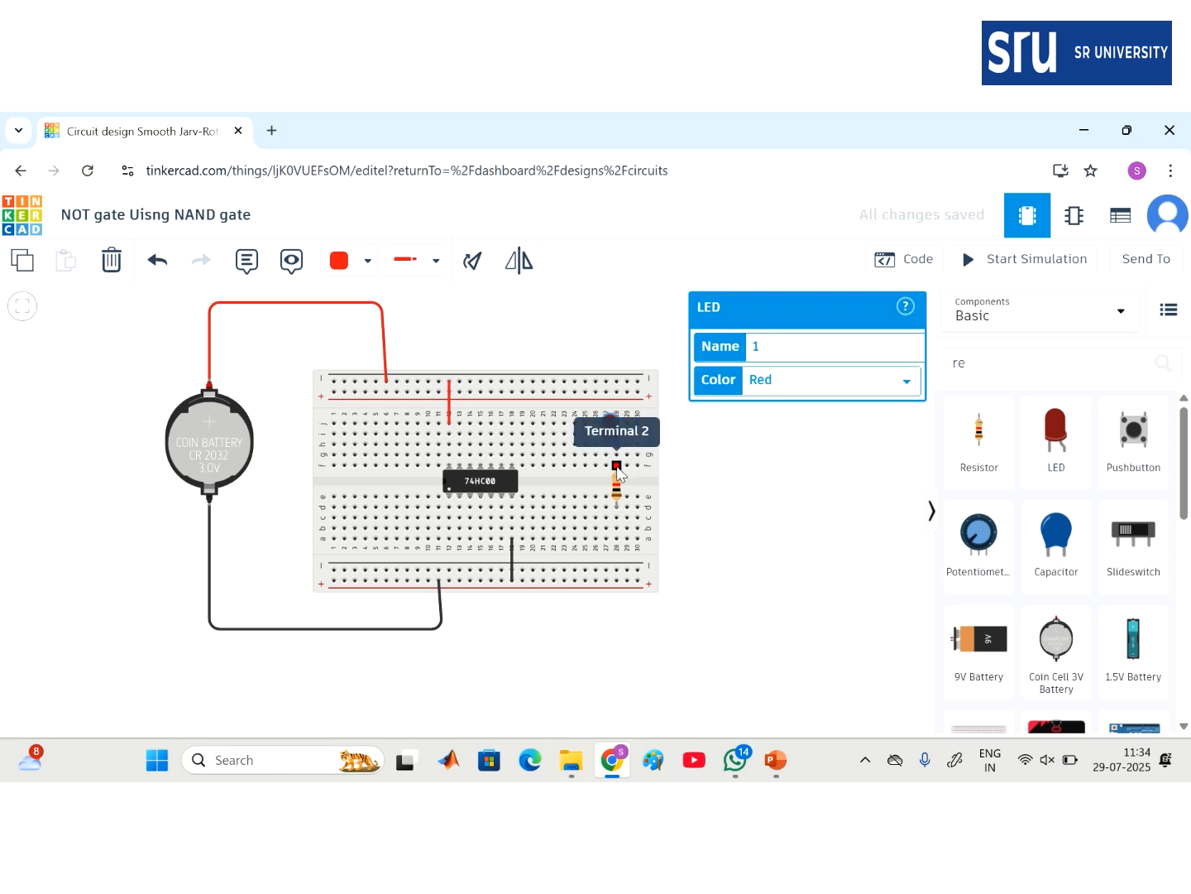
- Run a black wire from beside the resistor to the bottom power rail
{"action": "left_click", "coordinate": [607, 469]}
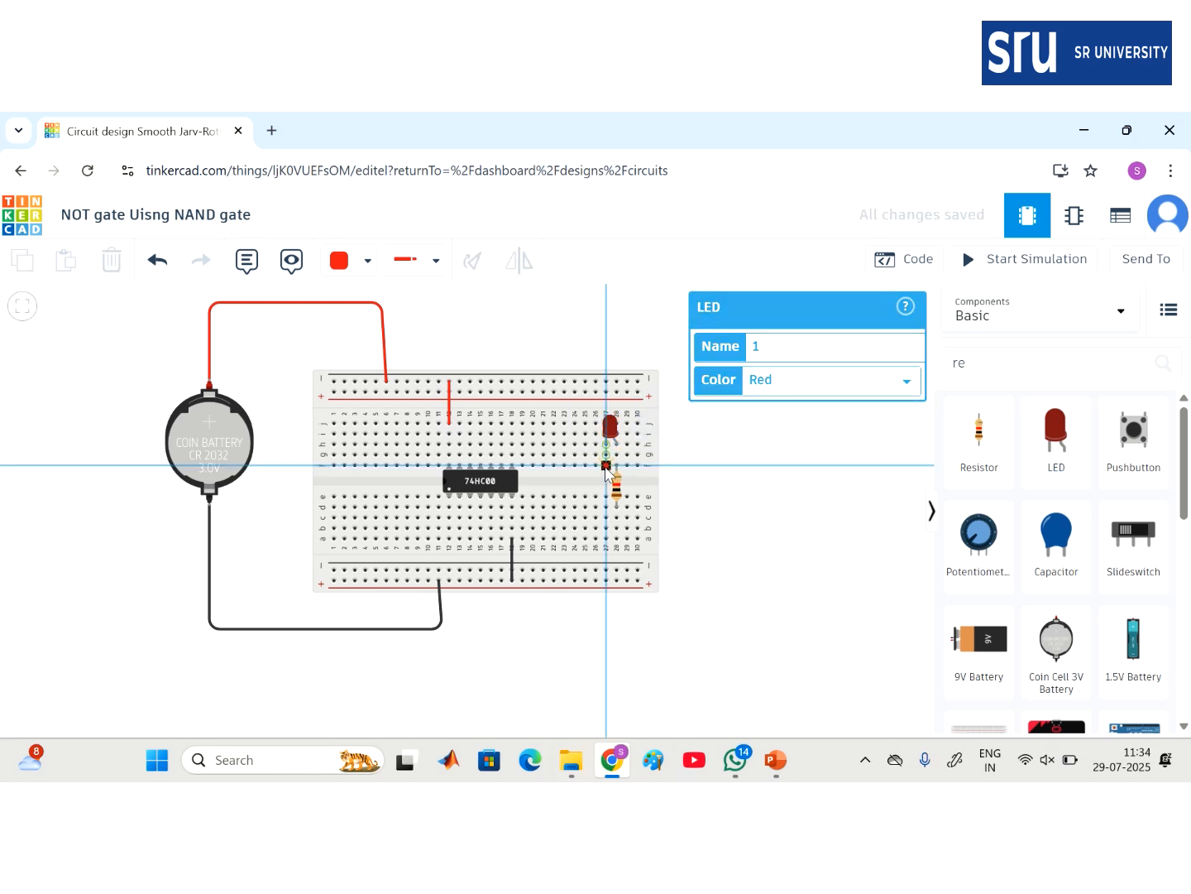
{"action": "left_click", "coordinate": [606, 582]}
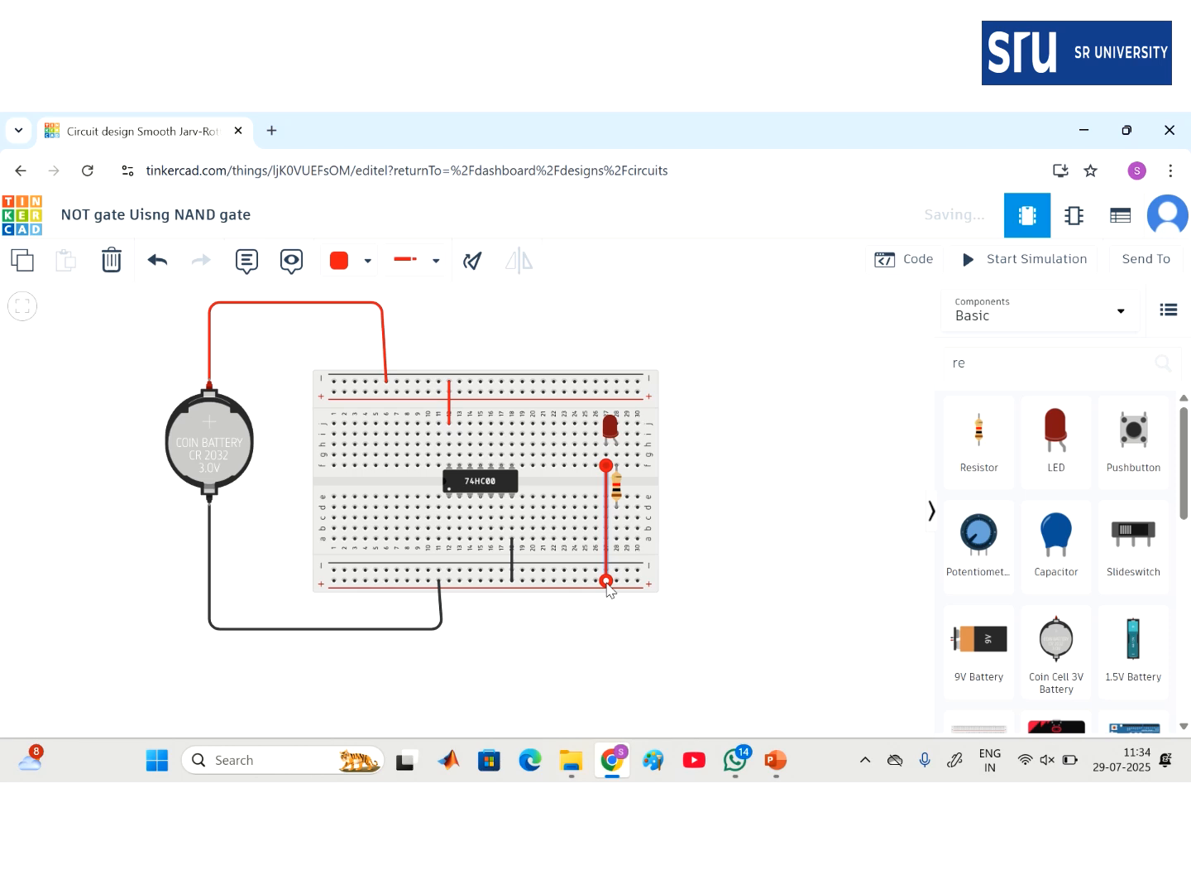
{"action": "left_click", "coordinate": [341, 263]}
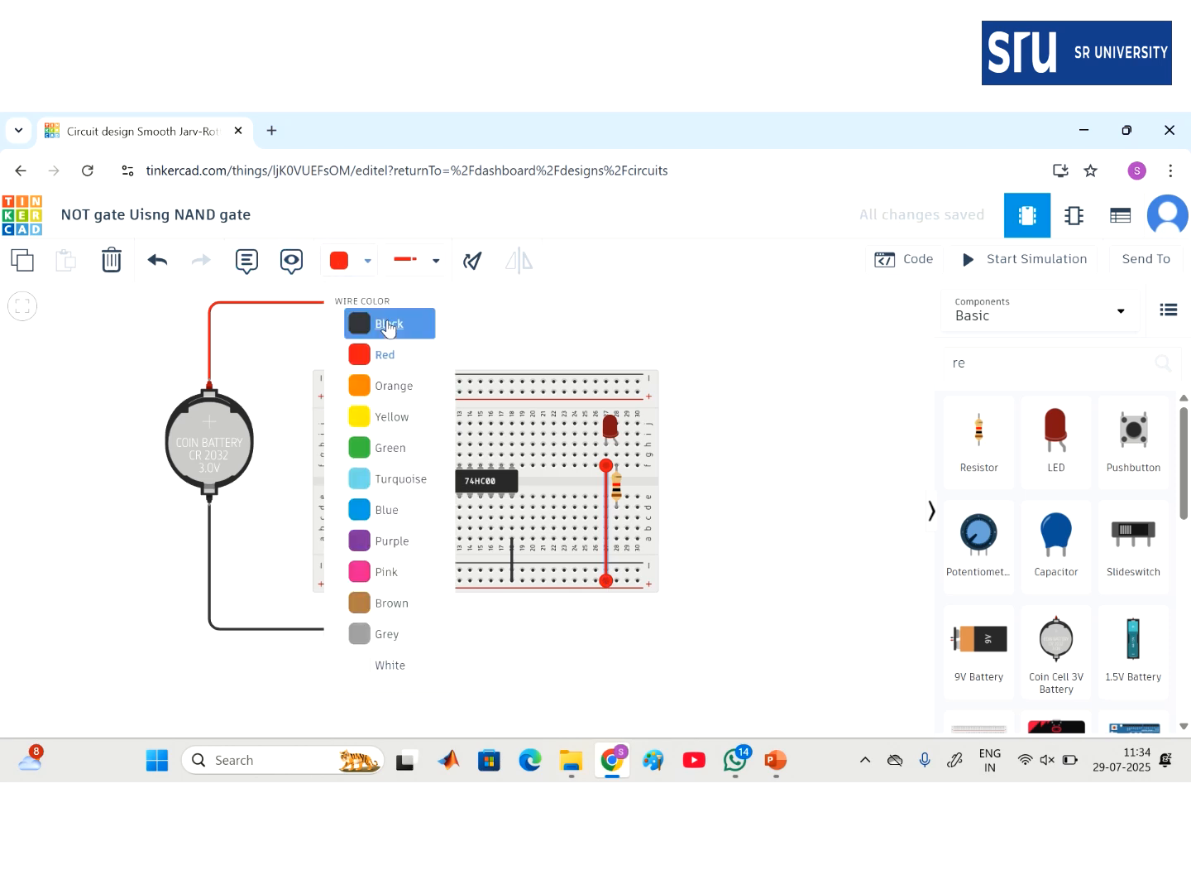
{"action": "left_click", "coordinate": [388, 329]}
{"action": "left_click", "coordinate": [694, 473]}
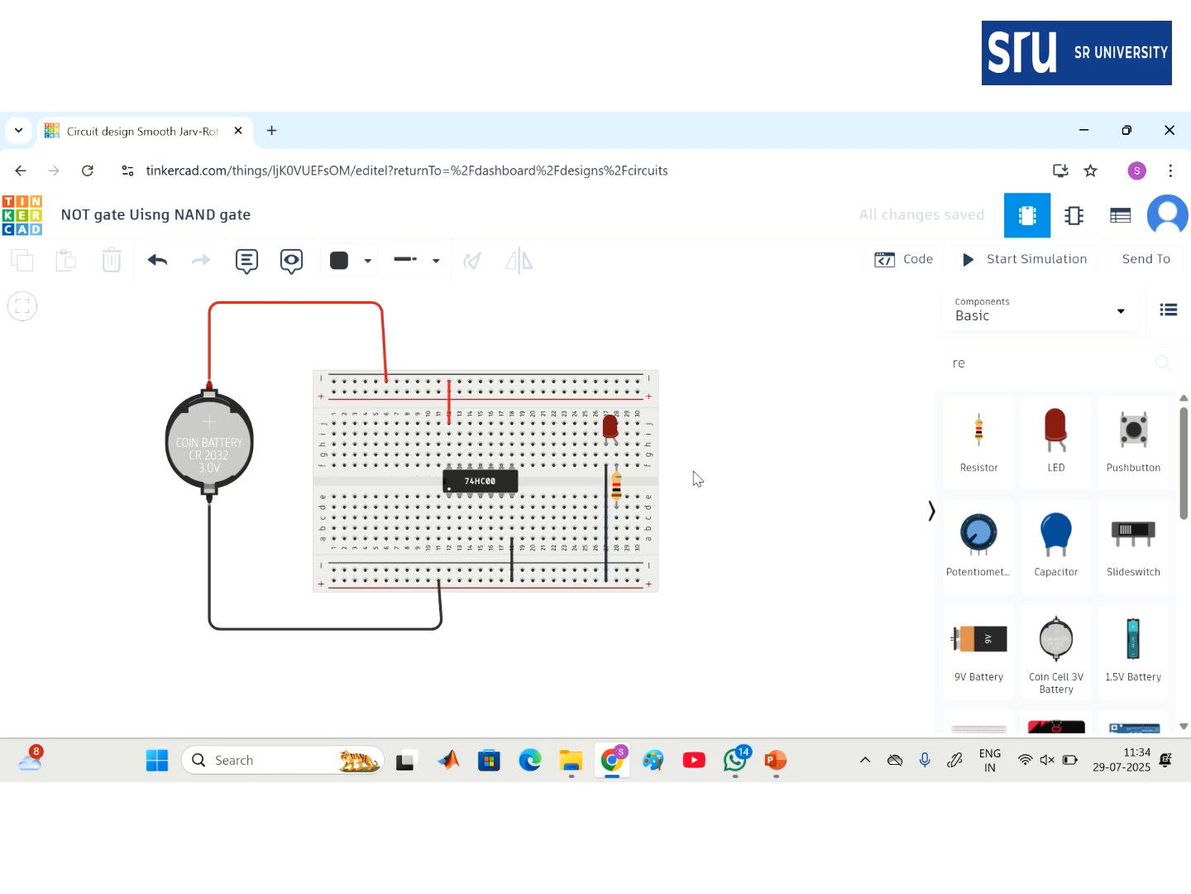
- Link the 74HC00's neighbouring input pins with a short green jumper
{"action": "left_click", "coordinate": [450, 519]}
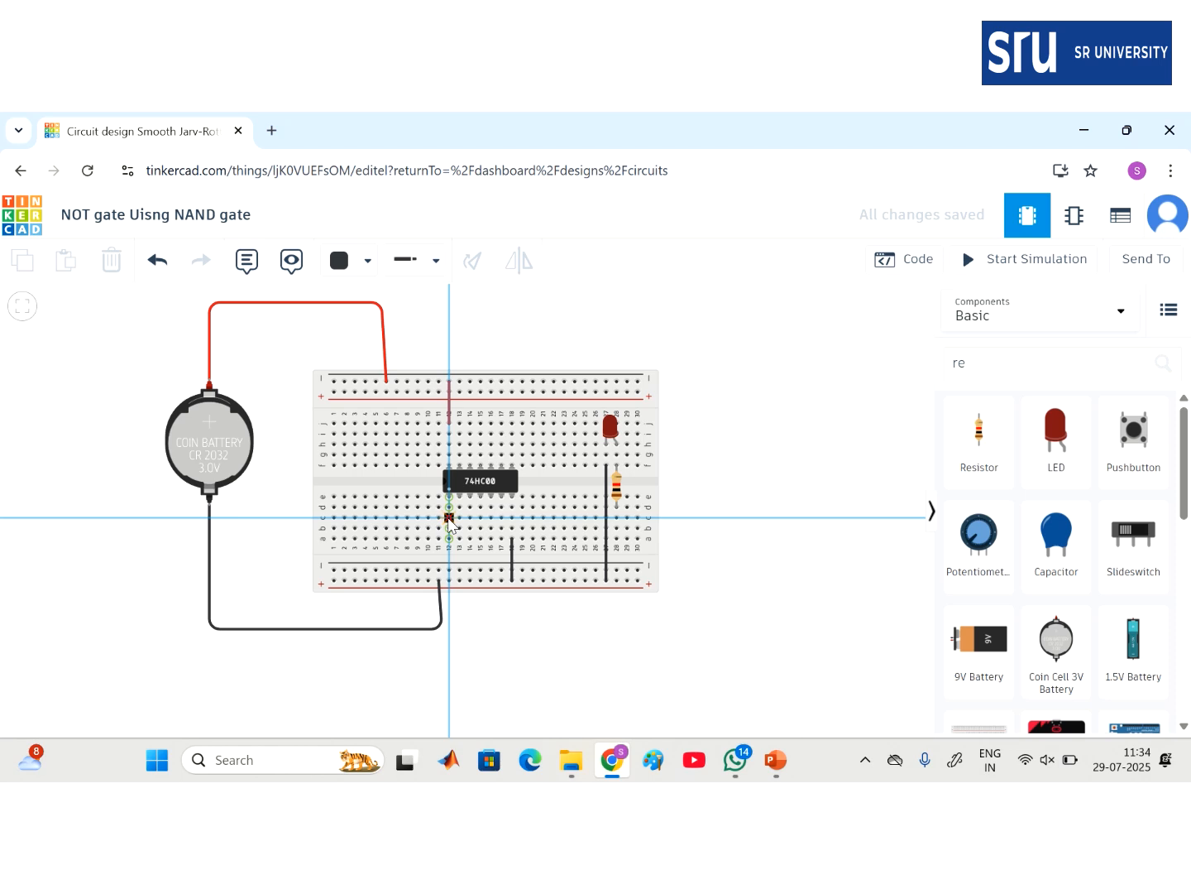
{"action": "left_click", "coordinate": [460, 519]}
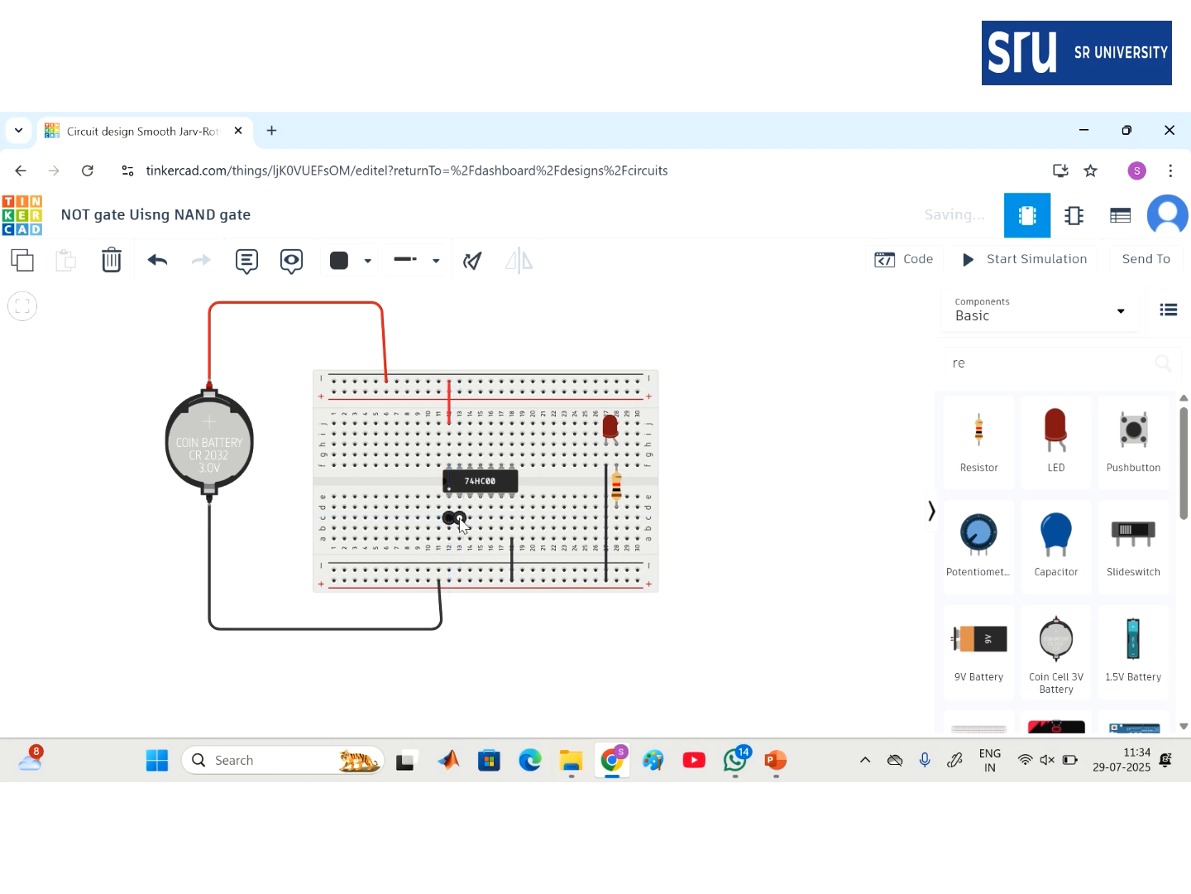
{"action": "left_click", "coordinate": [362, 260]}
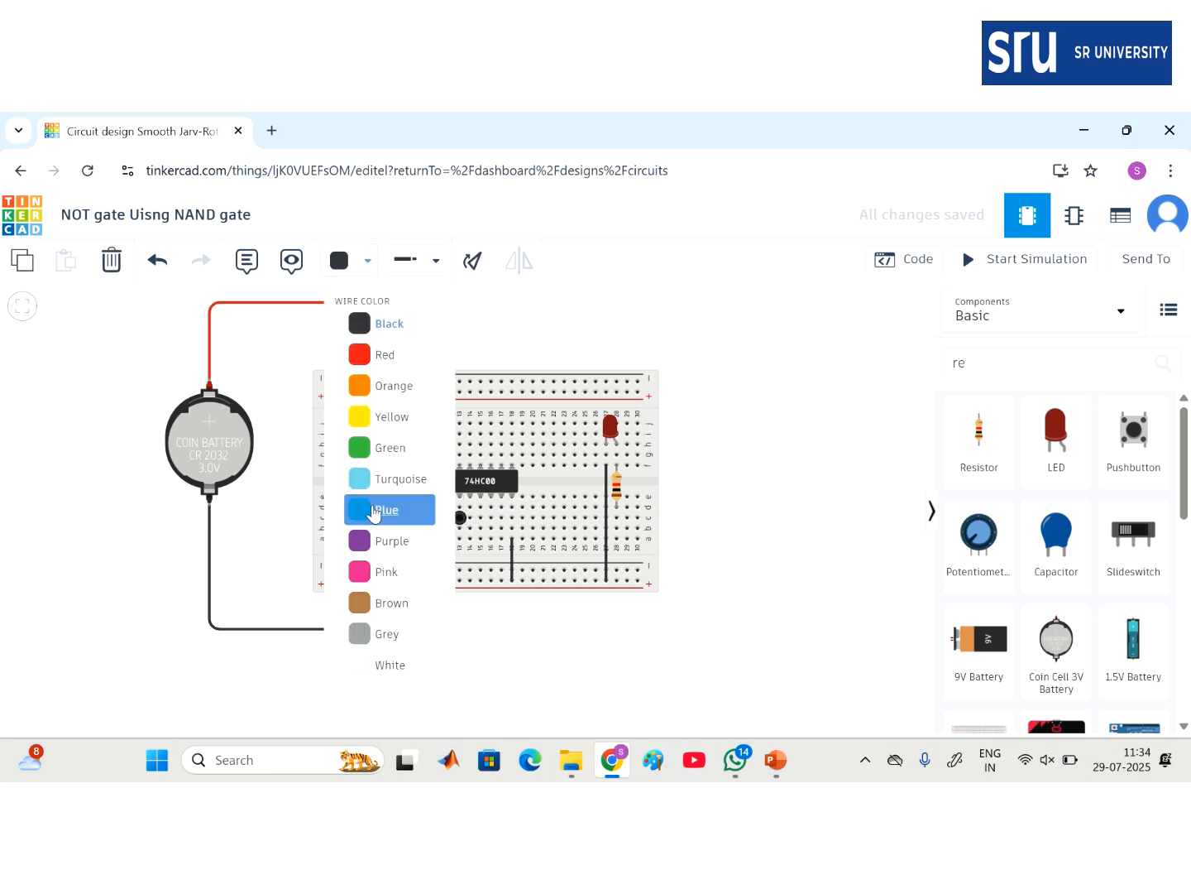
{"action": "left_click", "coordinate": [380, 462]}
{"action": "left_click", "coordinate": [774, 519]}
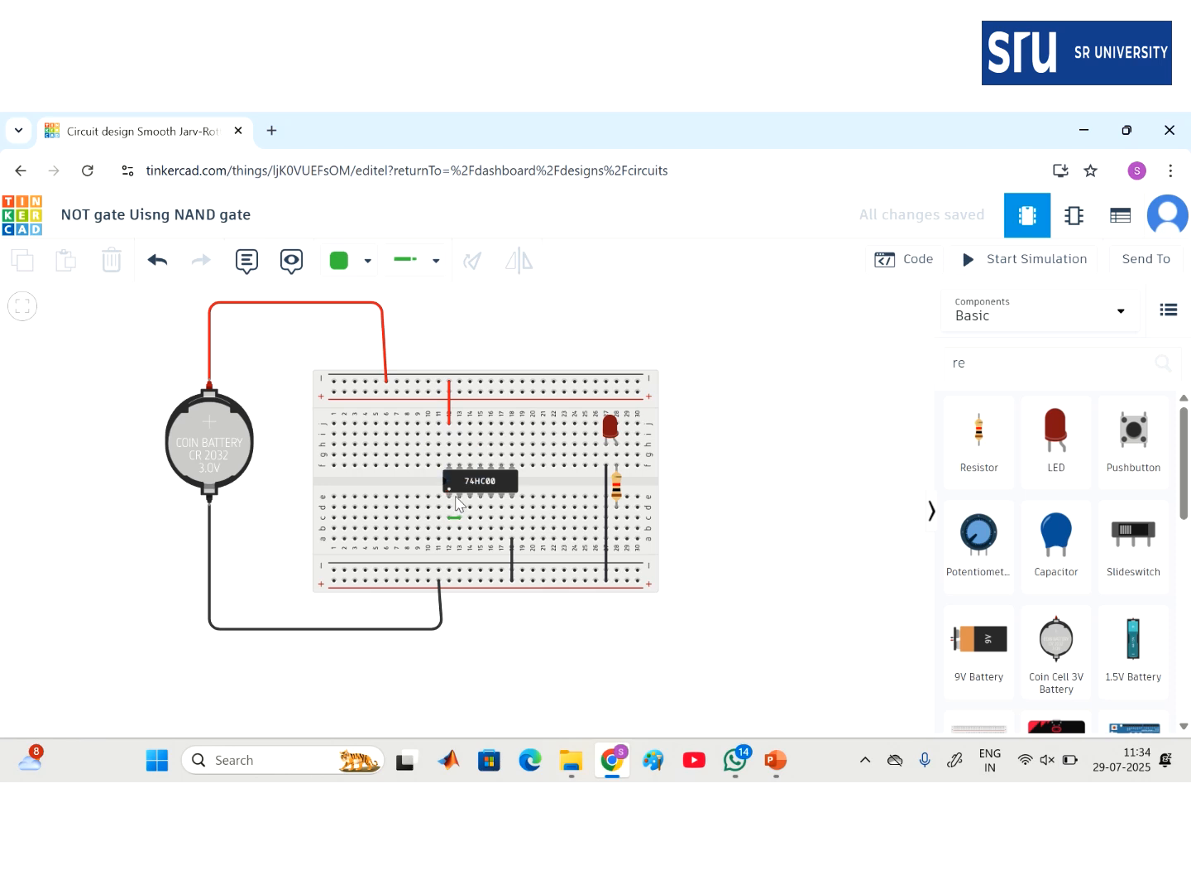
- Search 'sw' to list DIP Switch DPST, then trim the query to just 'switch'
{"action": "left_click", "coordinate": [1007, 363]}
{"action": "key", "text": "BackSpace"}
{"action": "key", "text": "BackSpace"}
{"action": "type", "text": "sw"}
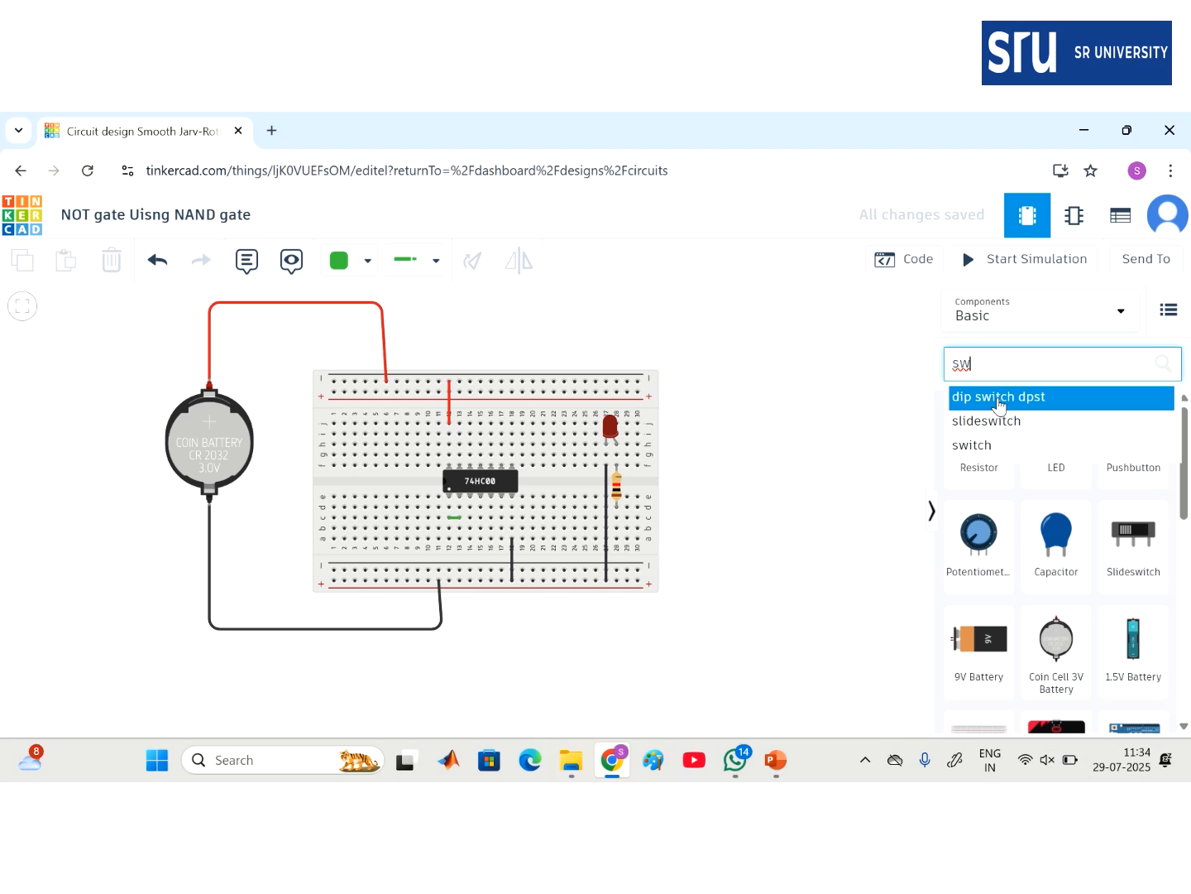
{"action": "left_click", "coordinate": [999, 403]}
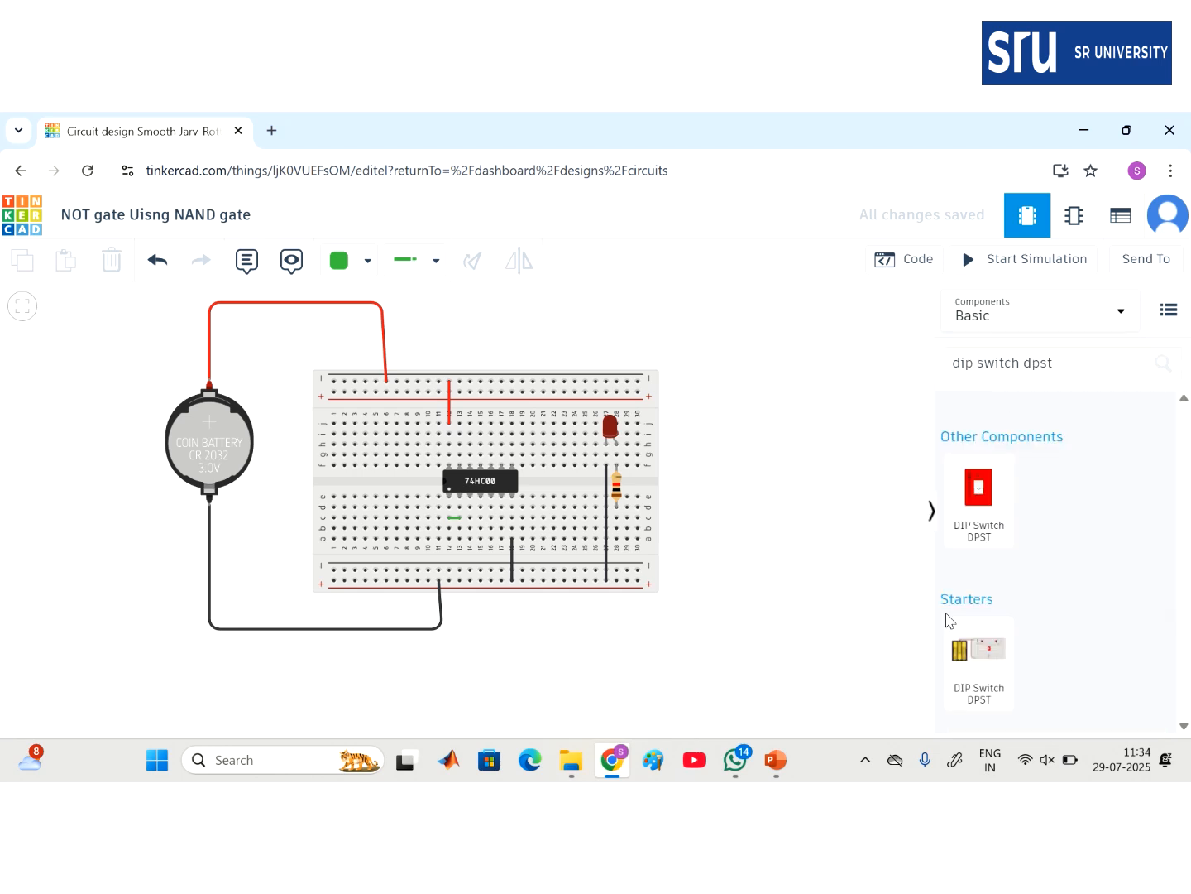
{"action": "left_click", "coordinate": [980, 361]}
{"action": "key", "text": "BackSpace"}
{"action": "key", "text": "BackSpace"}
{"action": "key", "text": "BackSpace"}
{"action": "key", "text": "BackSpace"}
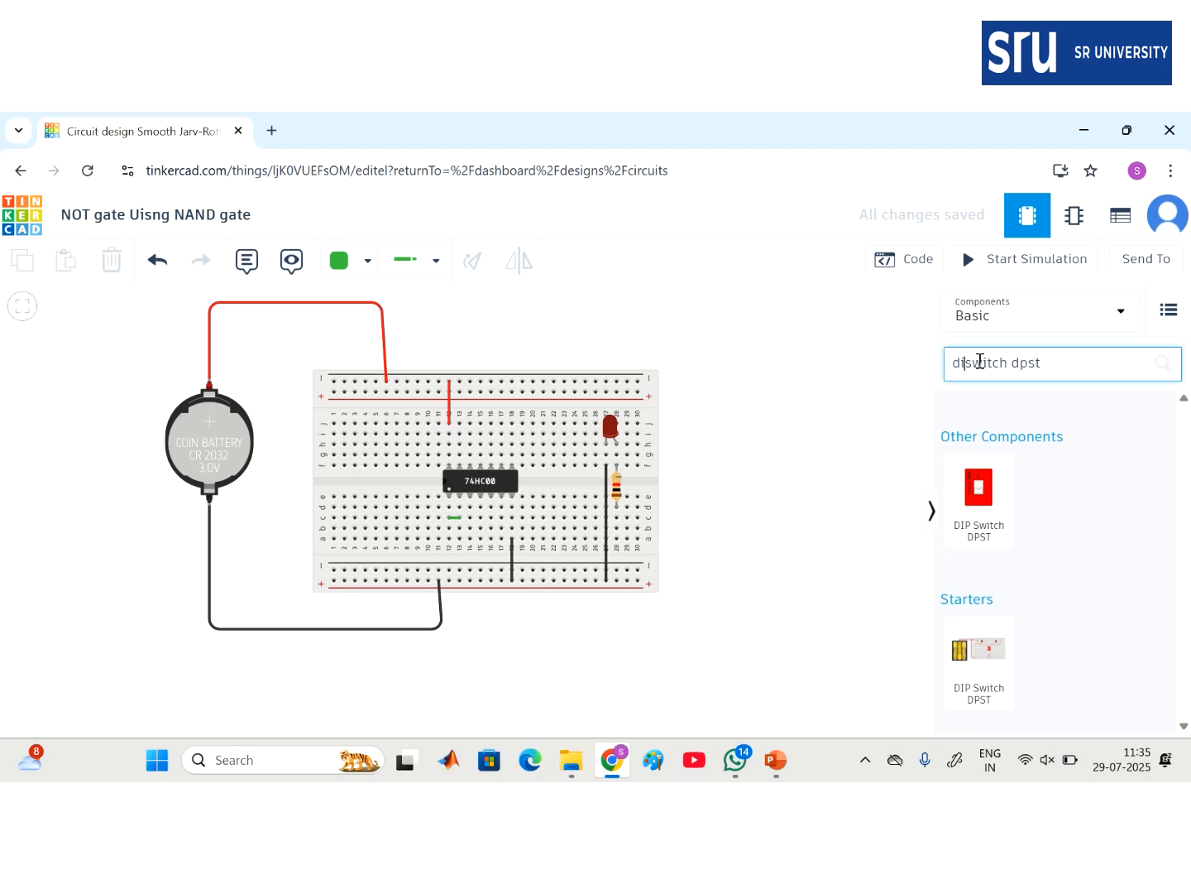
{"action": "key", "text": "BackSpace"}
{"action": "key", "text": "BackSpace"}
{"action": "key", "text": "BackSpace"}
{"action": "key", "text": "BackSpace"}
{"action": "key", "text": "BackSpace"}
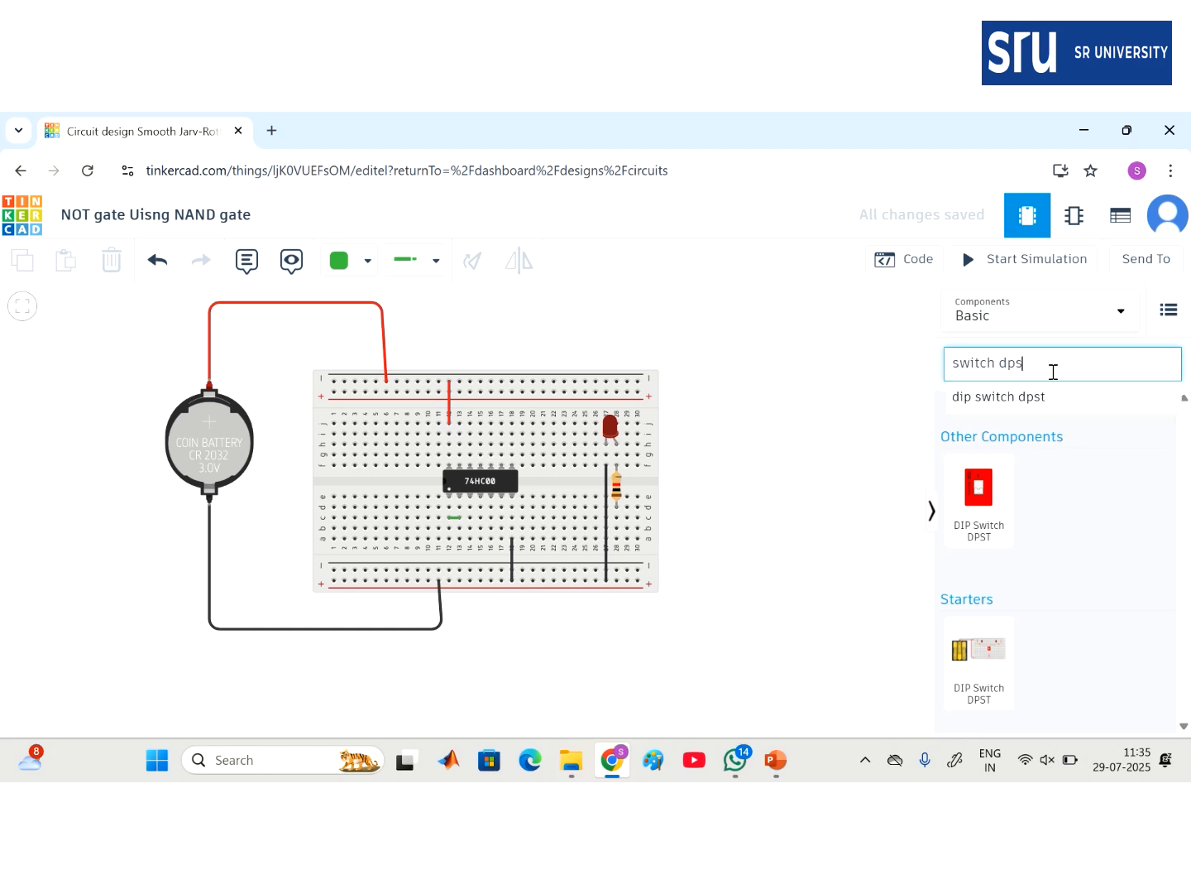
- Place a 4-way DIP switch and wire its terminal 1A to the top rail in red
{"action": "left_click_drag", "start_coordinate": [1133, 633], "coordinate": [756, 333]}
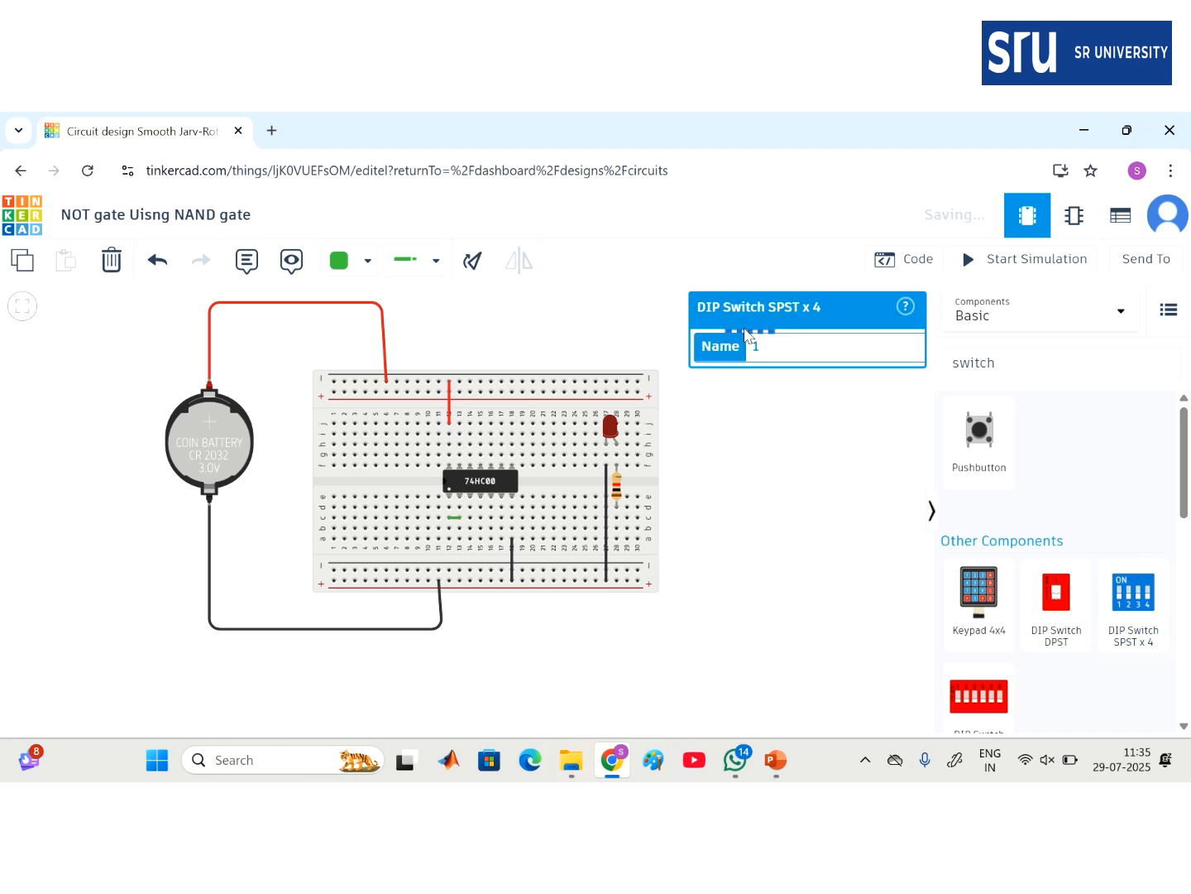
{"action": "left_click", "coordinate": [763, 423]}
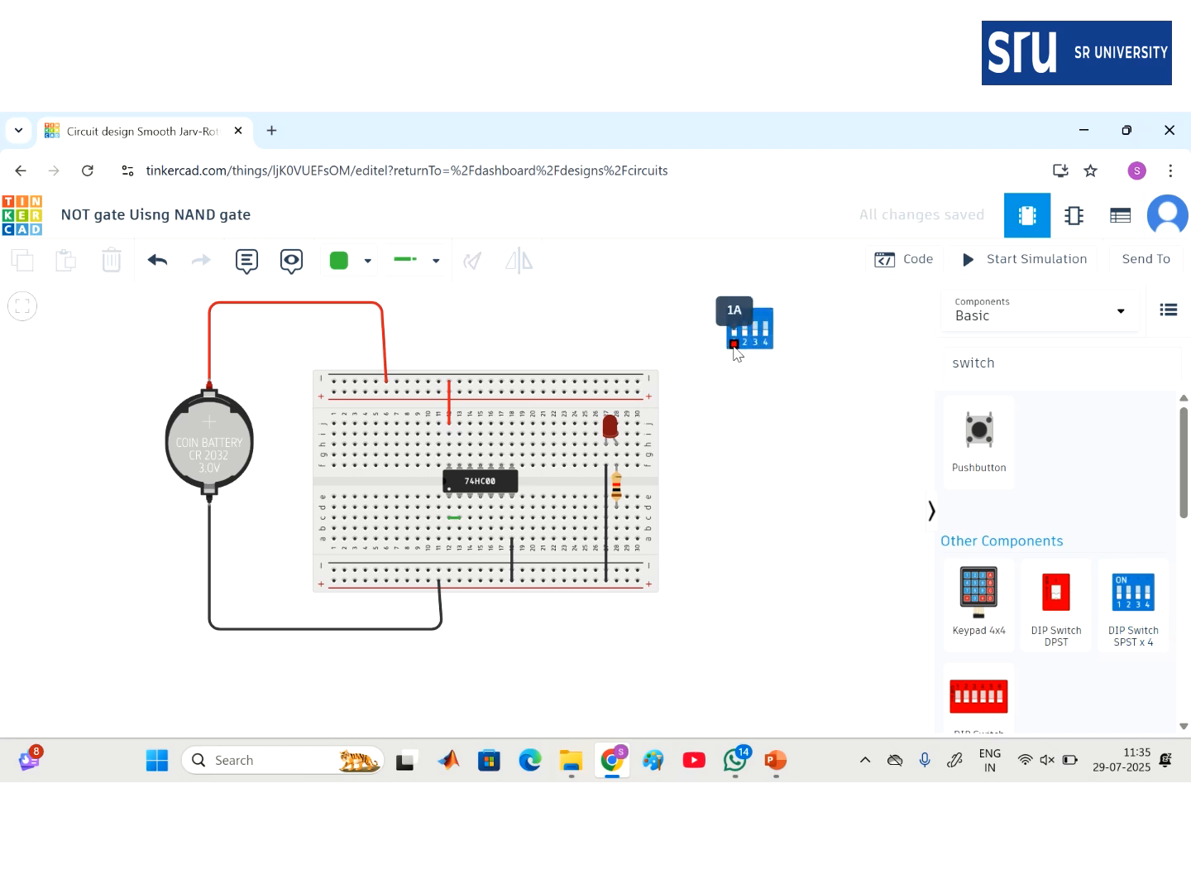
{"action": "left_click", "coordinate": [735, 352]}
{"action": "left_click", "coordinate": [735, 388]}
{"action": "left_click", "coordinate": [638, 384]}
{"action": "left_click", "coordinate": [346, 264]}
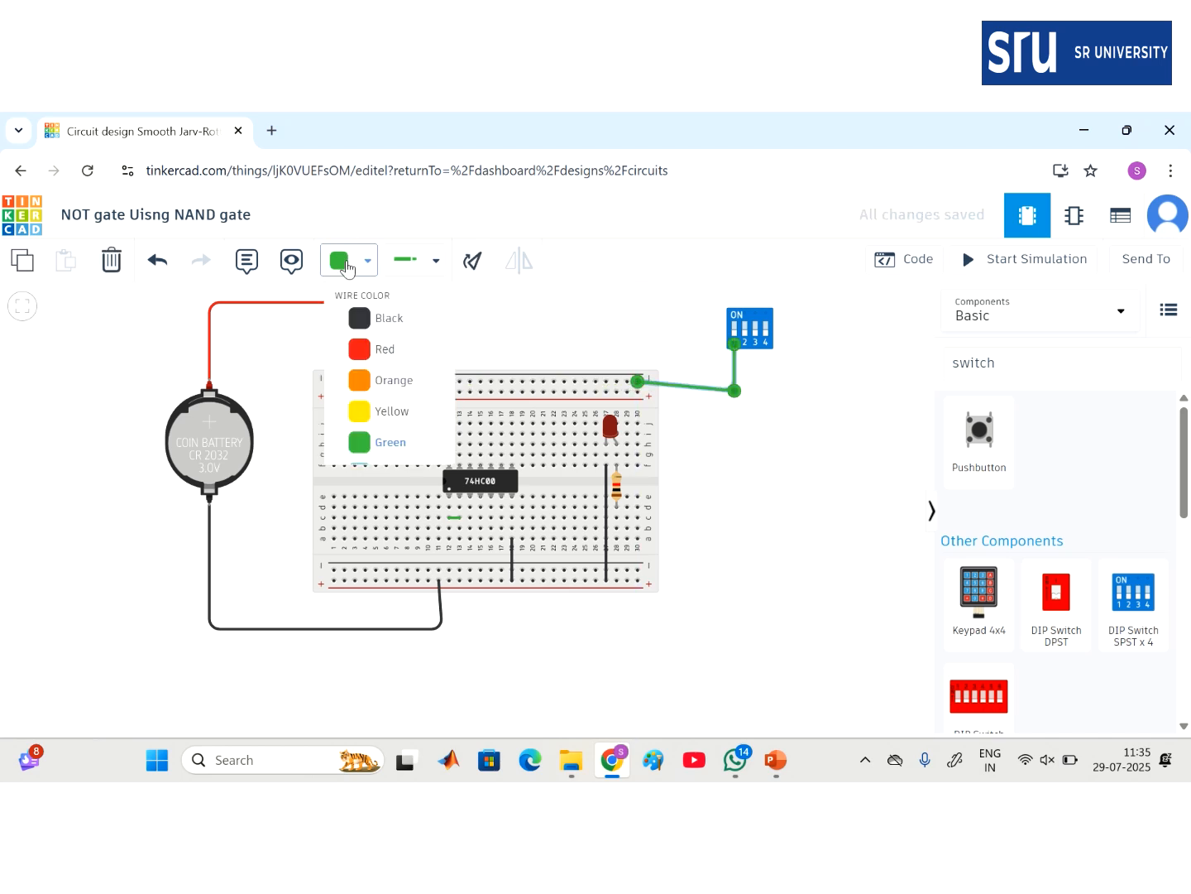
{"action": "left_click", "coordinate": [383, 352]}
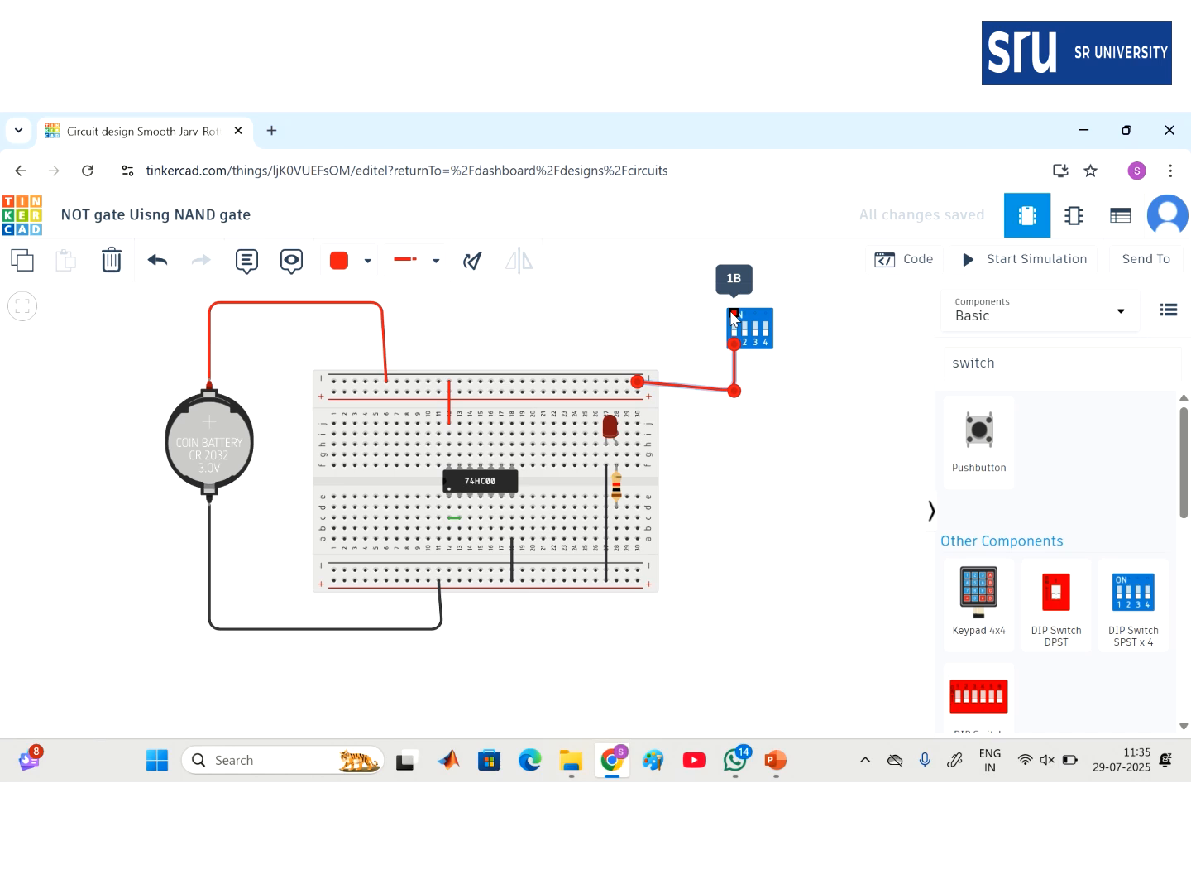
{"action": "left_click", "coordinate": [795, 412]}
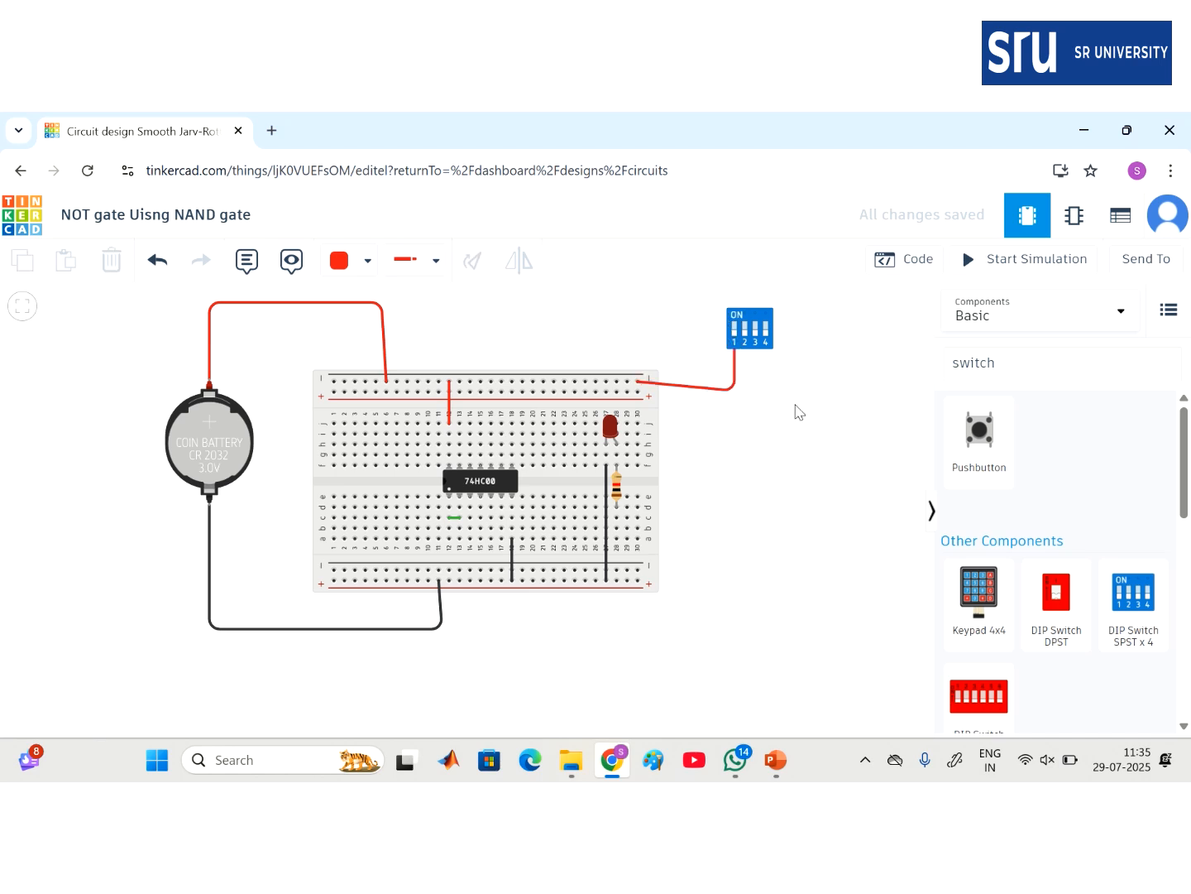
- Run a blue wire from switch terminal 1B to the 74HC00's input 1A pin
{"action": "left_click", "coordinate": [734, 315]}
{"action": "left_click", "coordinate": [735, 287]}
{"action": "left_click", "coordinate": [488, 307]}
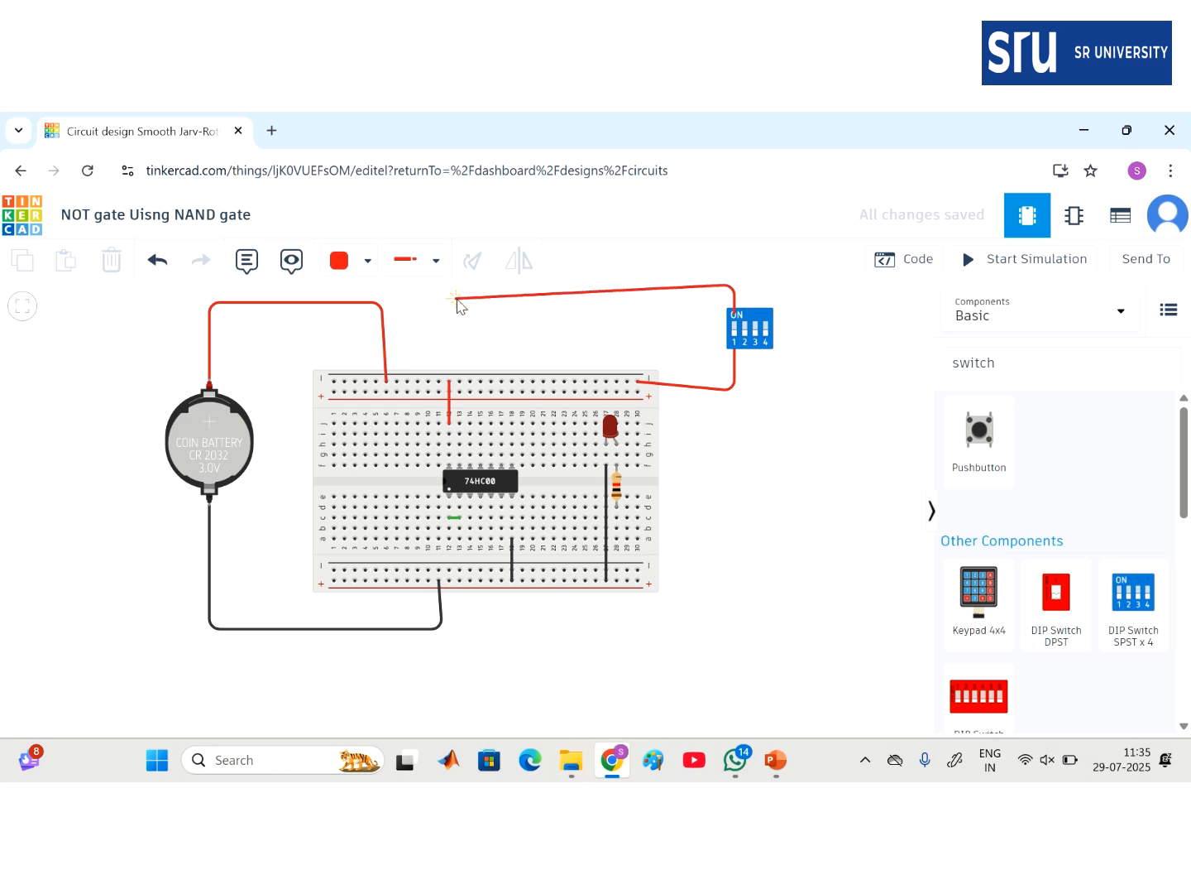
{"action": "left_click", "coordinate": [450, 508]}
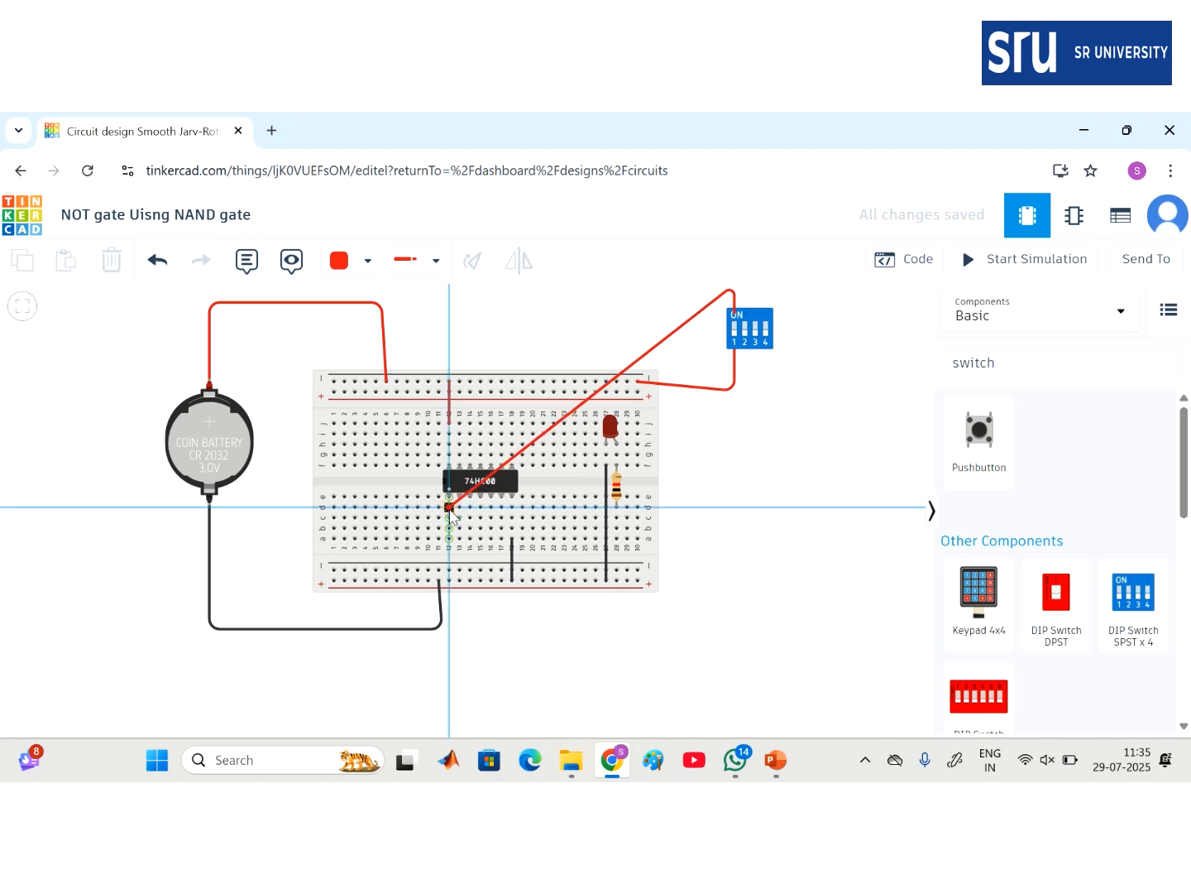
{"action": "left_click", "coordinate": [339, 265]}
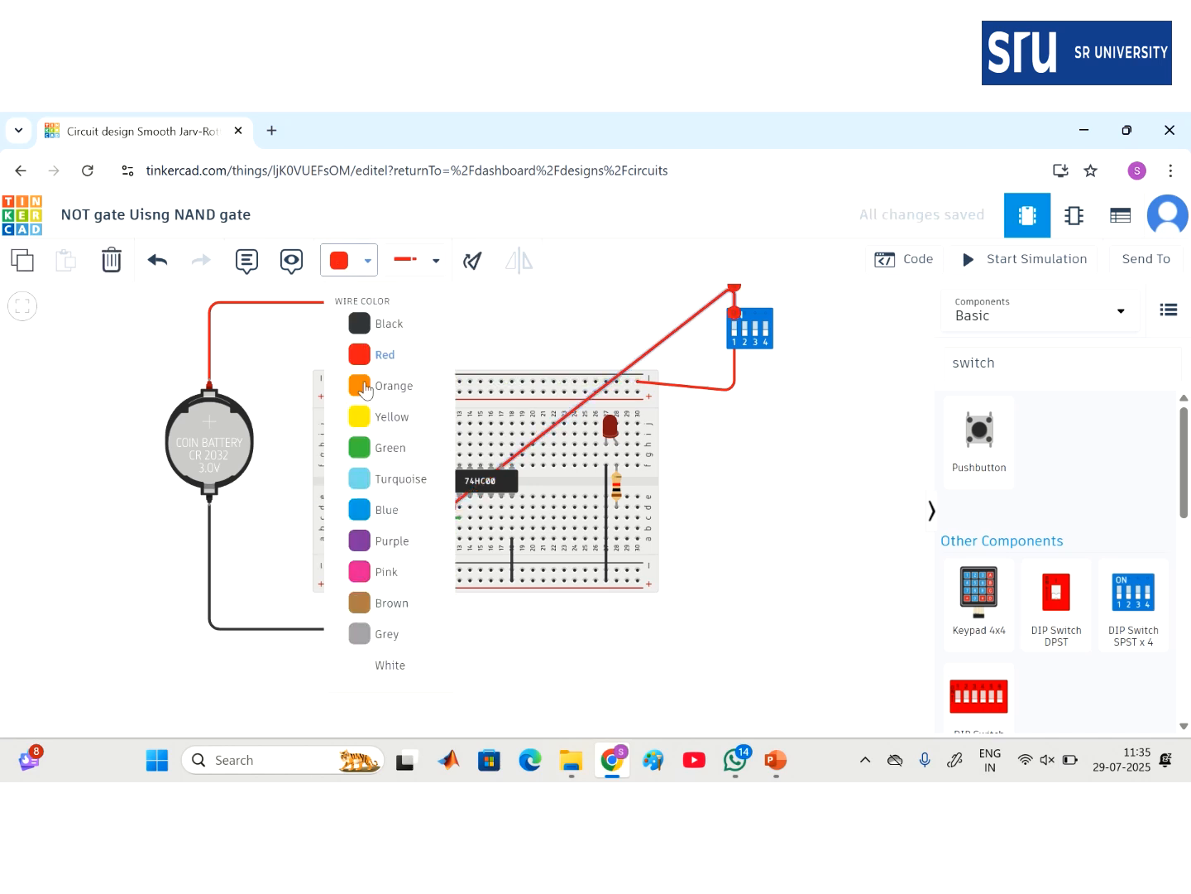
{"action": "left_click", "coordinate": [386, 510]}
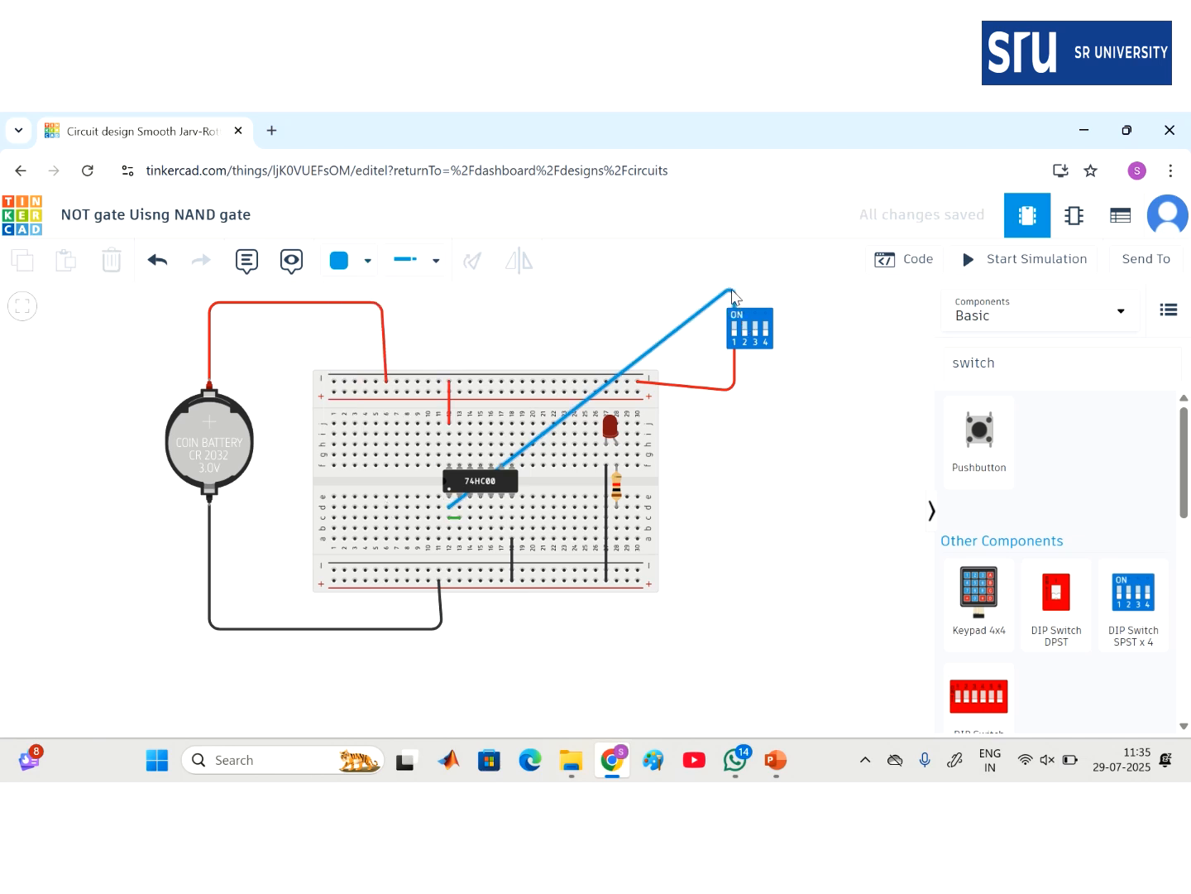
- Move the blue wire's chip end down one hole, then wire column 14 to column 28 in purple
{"action": "left_click_drag", "start_coordinate": [452, 513], "coordinate": [452, 524]}
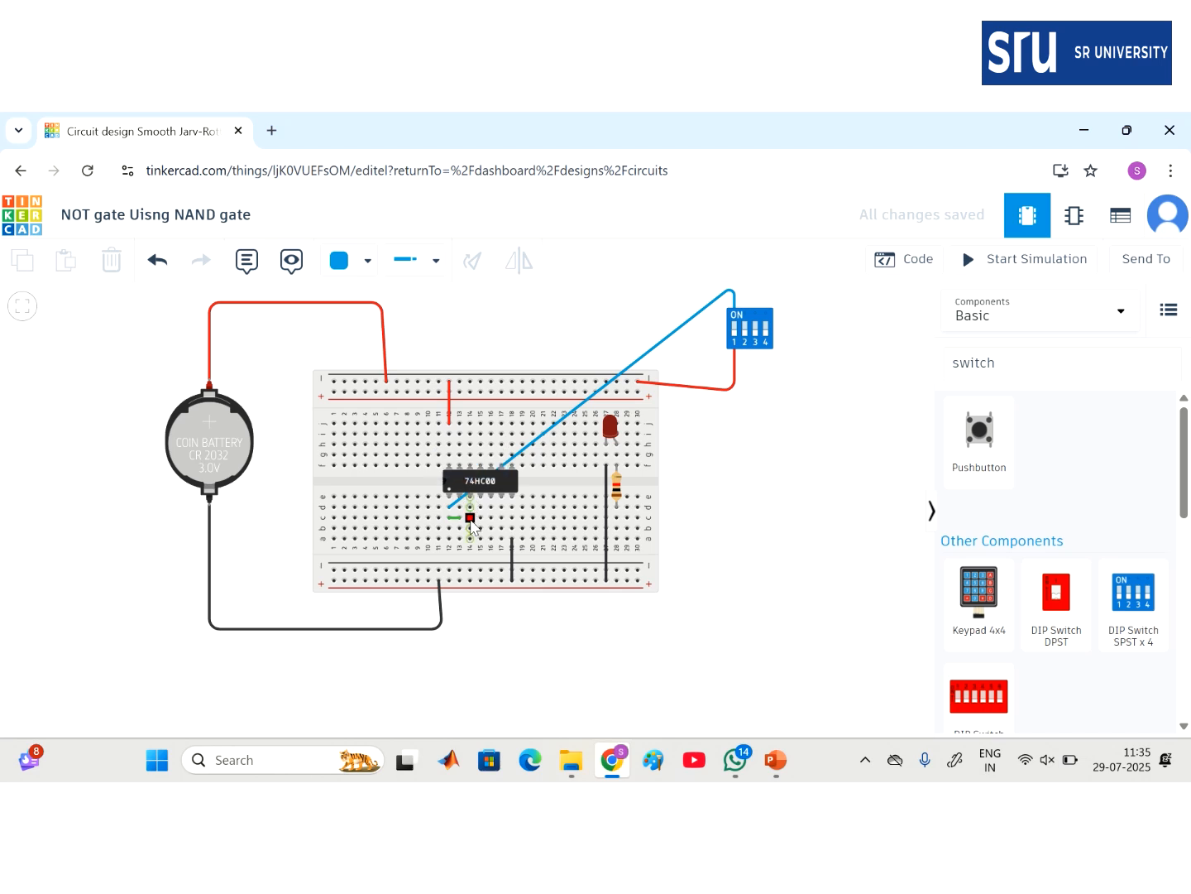
{"action": "left_click", "coordinate": [470, 529]}
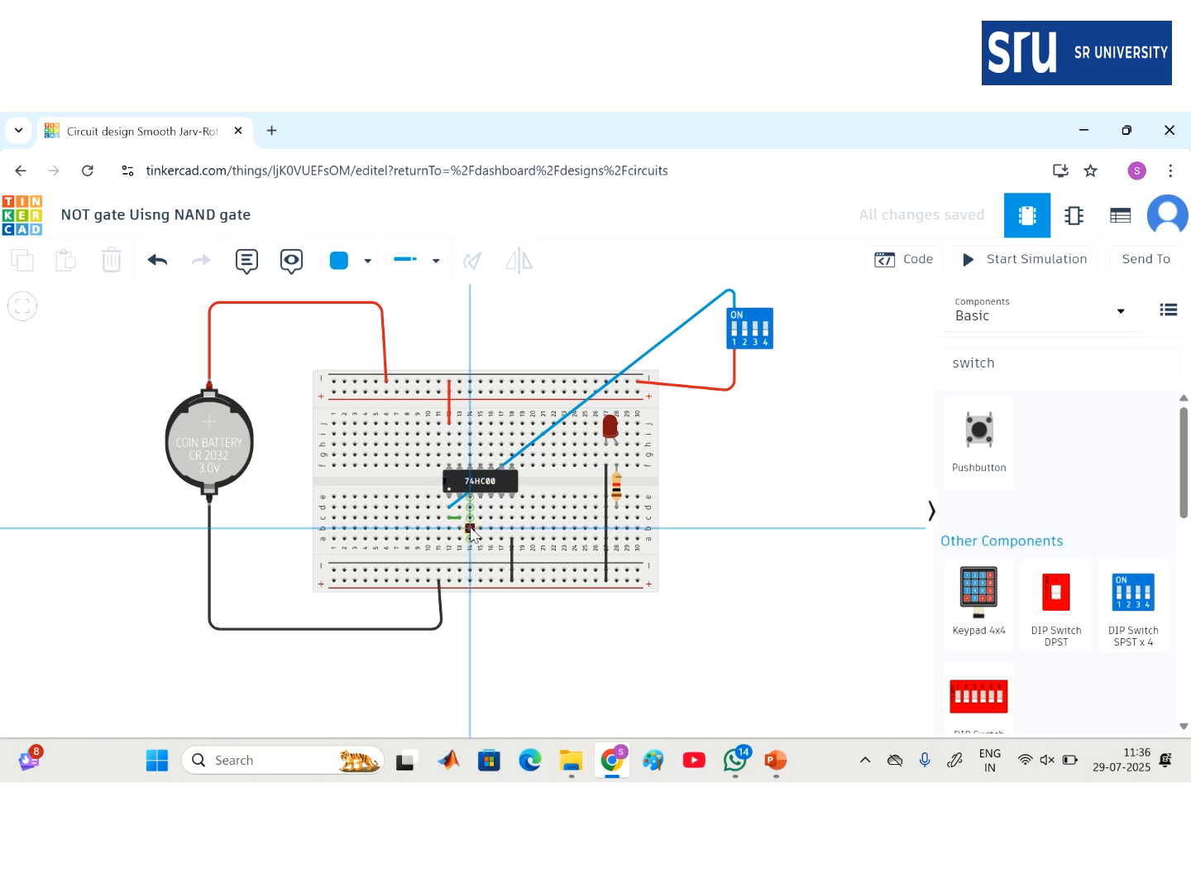
{"action": "left_click", "coordinate": [616, 527]}
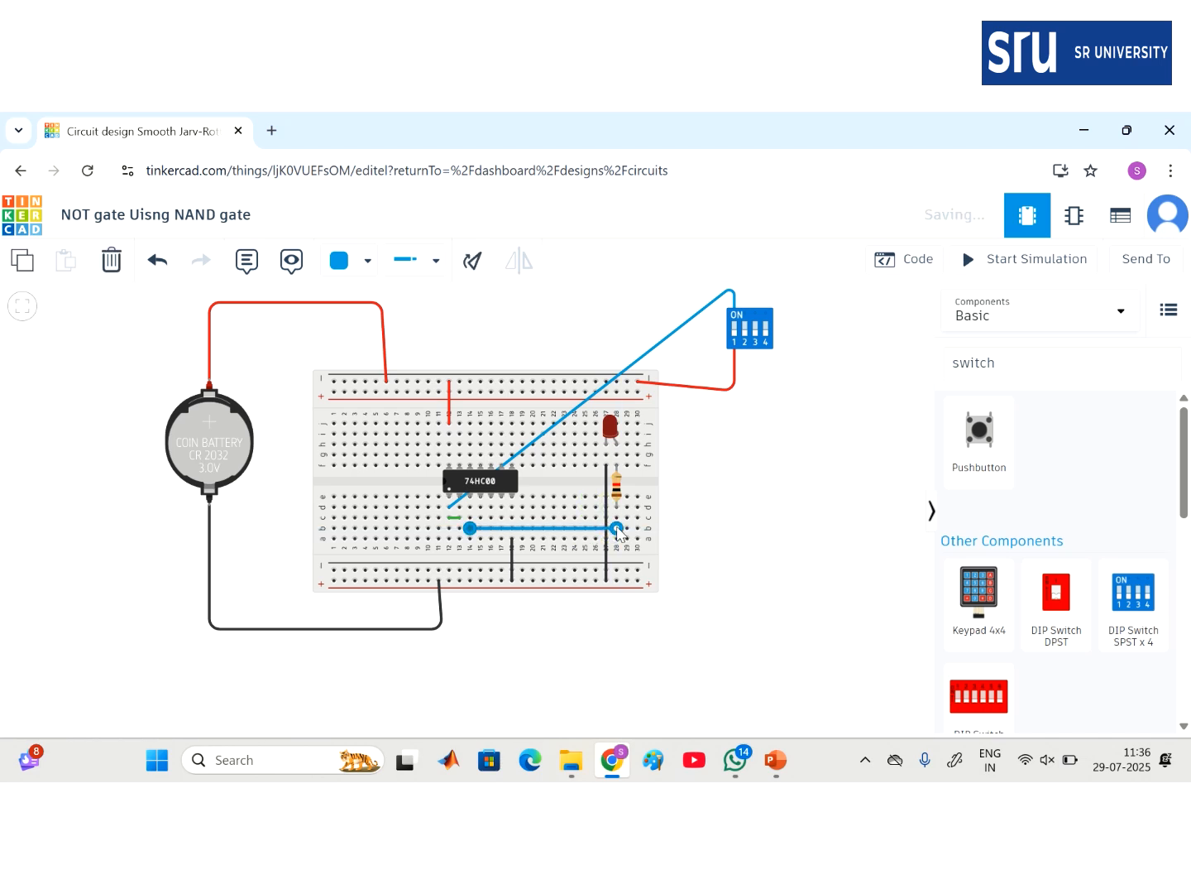
{"action": "left_click", "coordinate": [350, 260]}
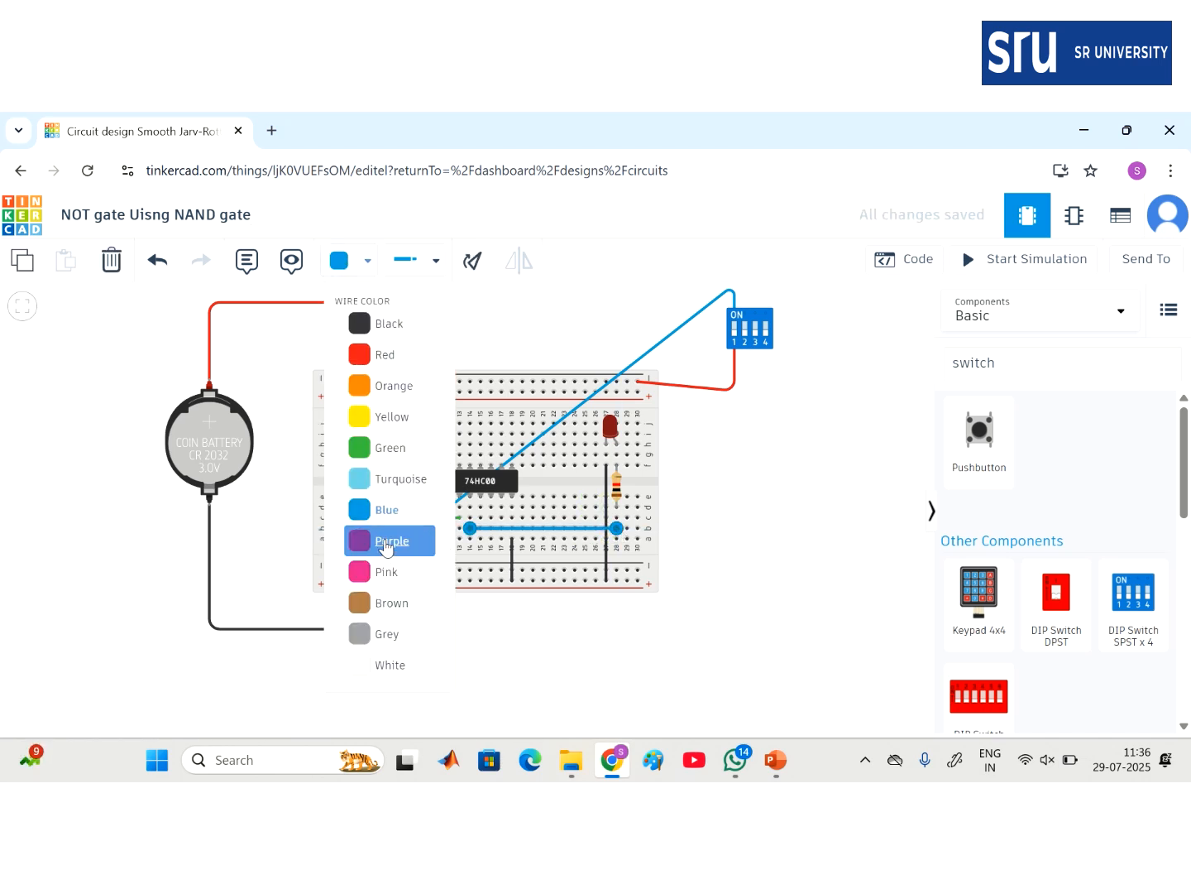
{"action": "left_click", "coordinate": [385, 542]}
{"action": "left_click", "coordinate": [825, 573]}
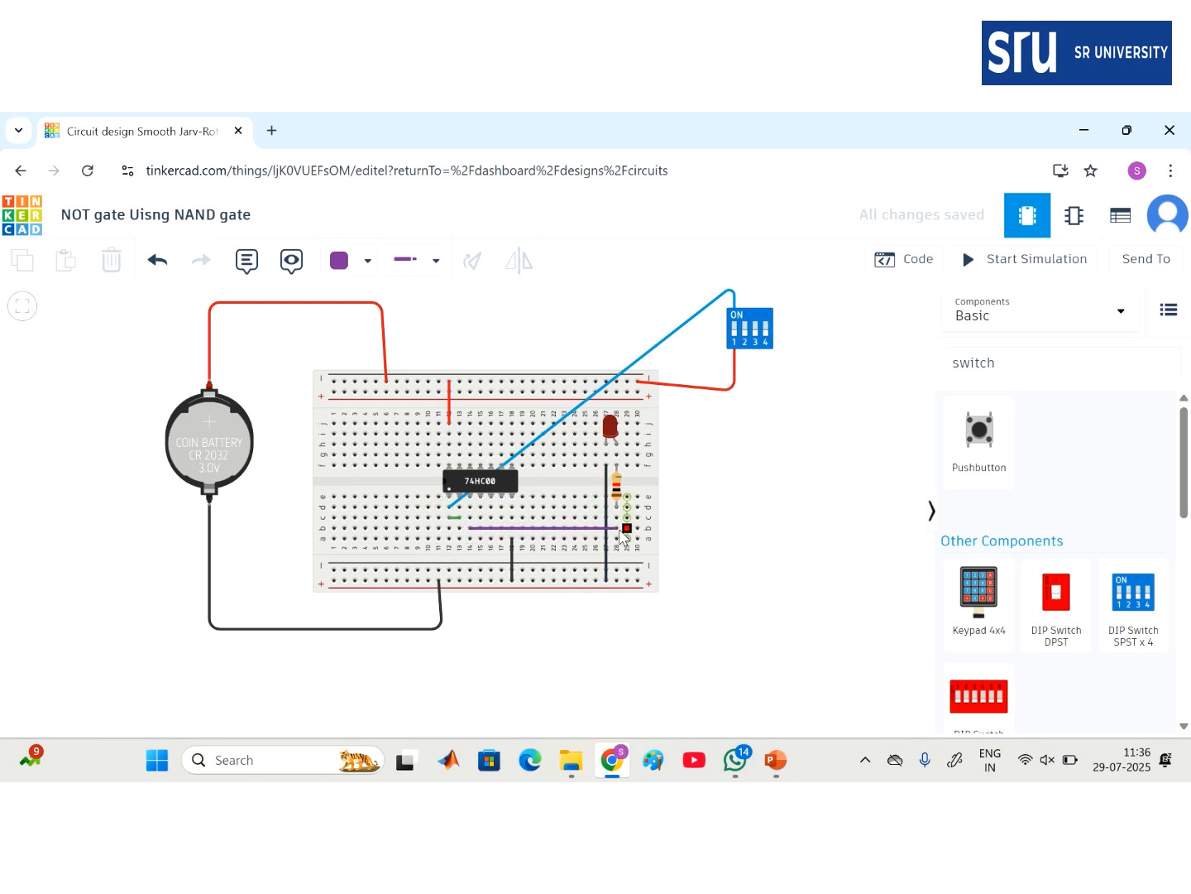
{"action": "mouse_move", "coordinate": [550, 116]}
- Run the simulation and flip DIP switch 1 off and back on to check the LED
{"action": "left_click", "coordinate": [1009, 262]}
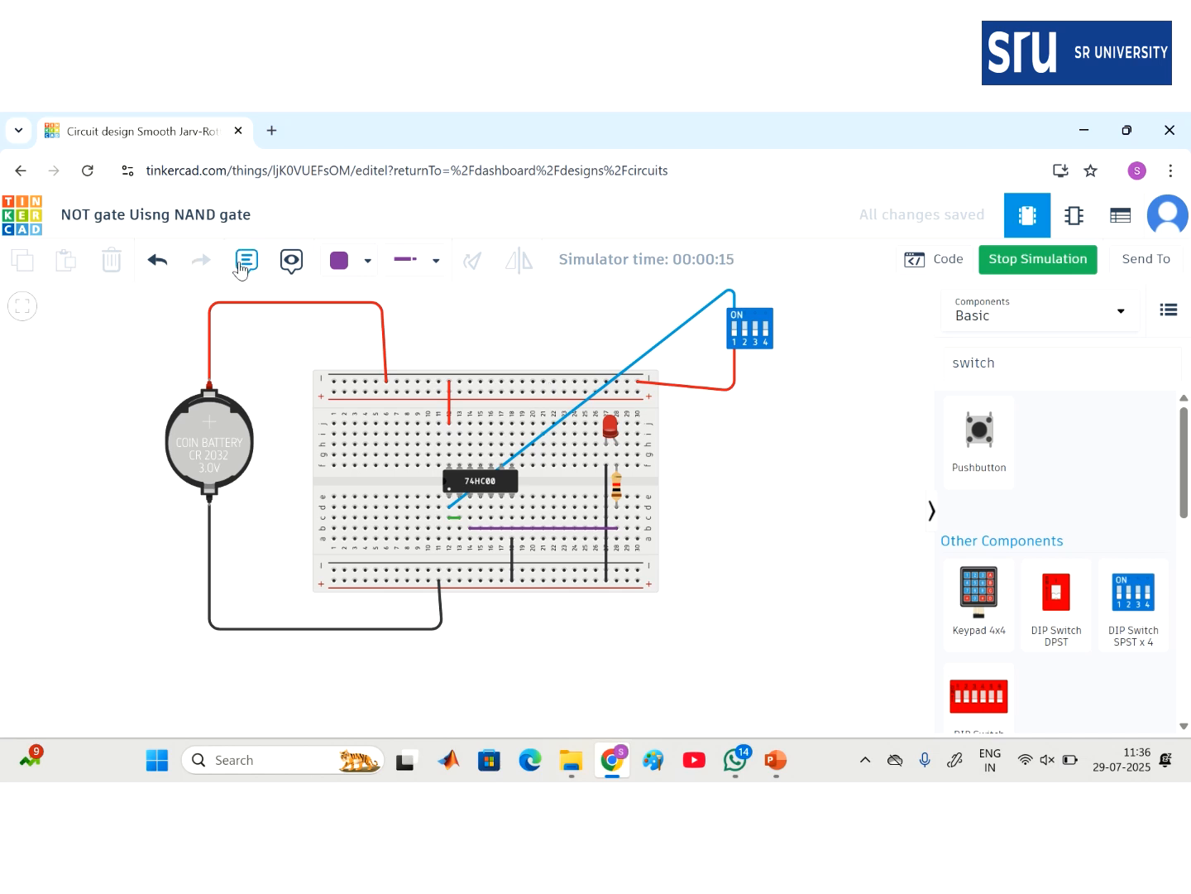
{"action": "left_click", "coordinate": [736, 328]}
{"action": "left_click", "coordinate": [736, 335]}
{"action": "mouse_move", "coordinate": [497, 117]}
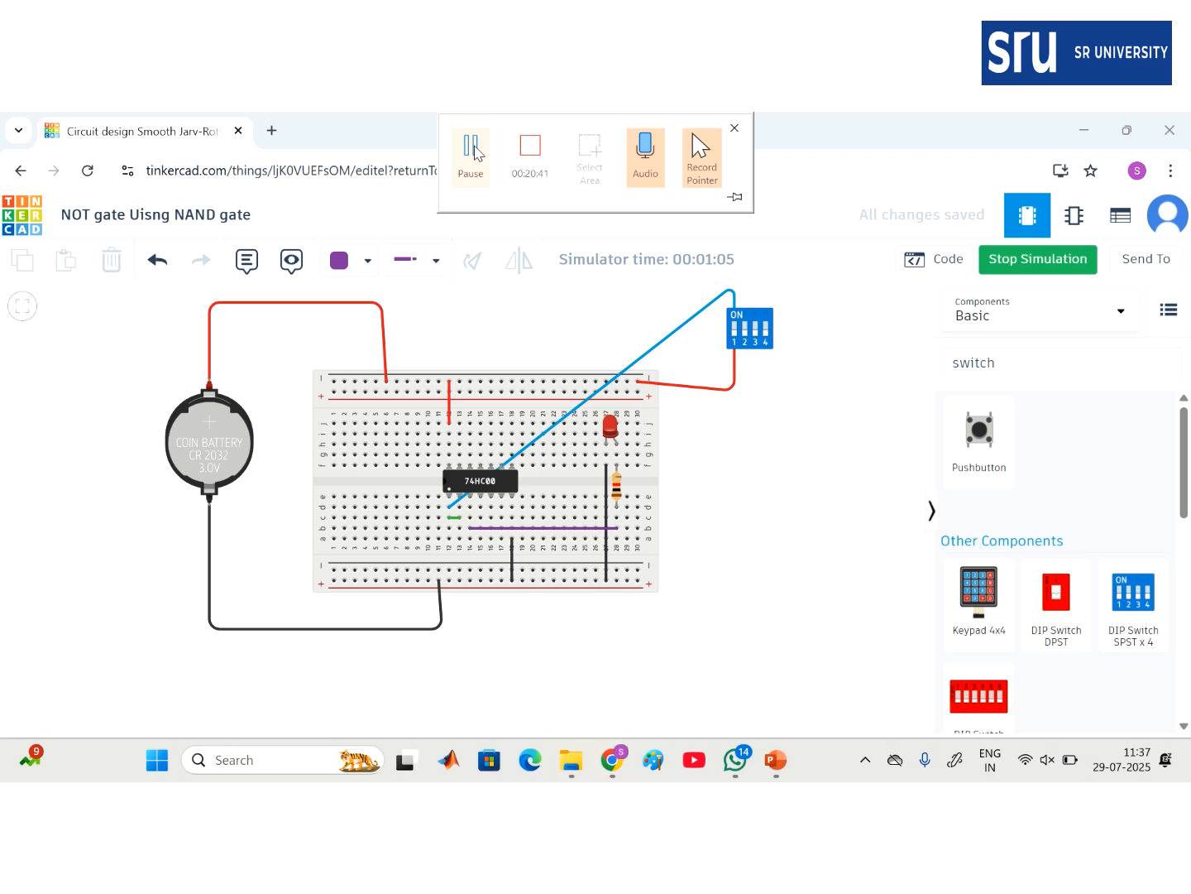
- Stop the simulation and place a note right of the breadboard reading 'i/p Q/p' and '0'
{"action": "left_click", "coordinate": [1027, 260]}
{"action": "left_click", "coordinate": [249, 267]}
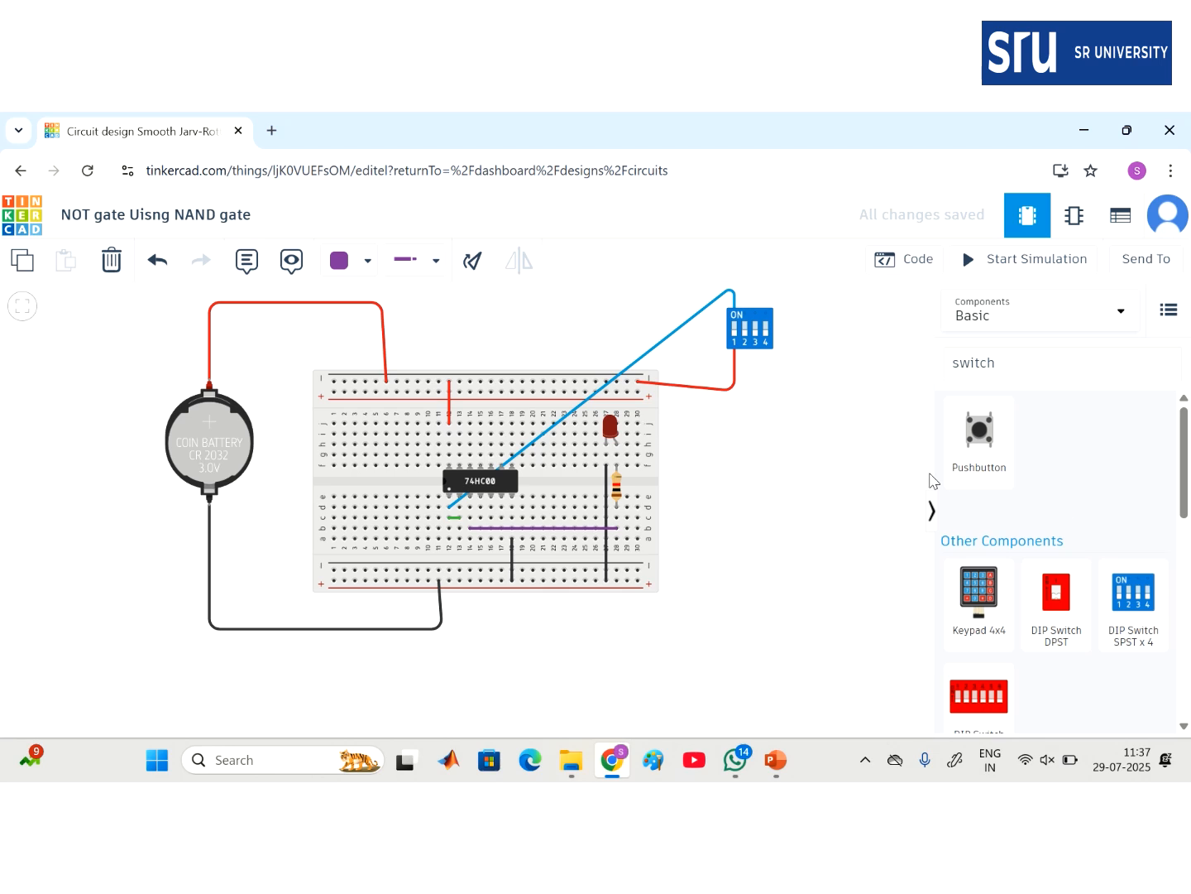
{"action": "left_click", "coordinate": [800, 488]}
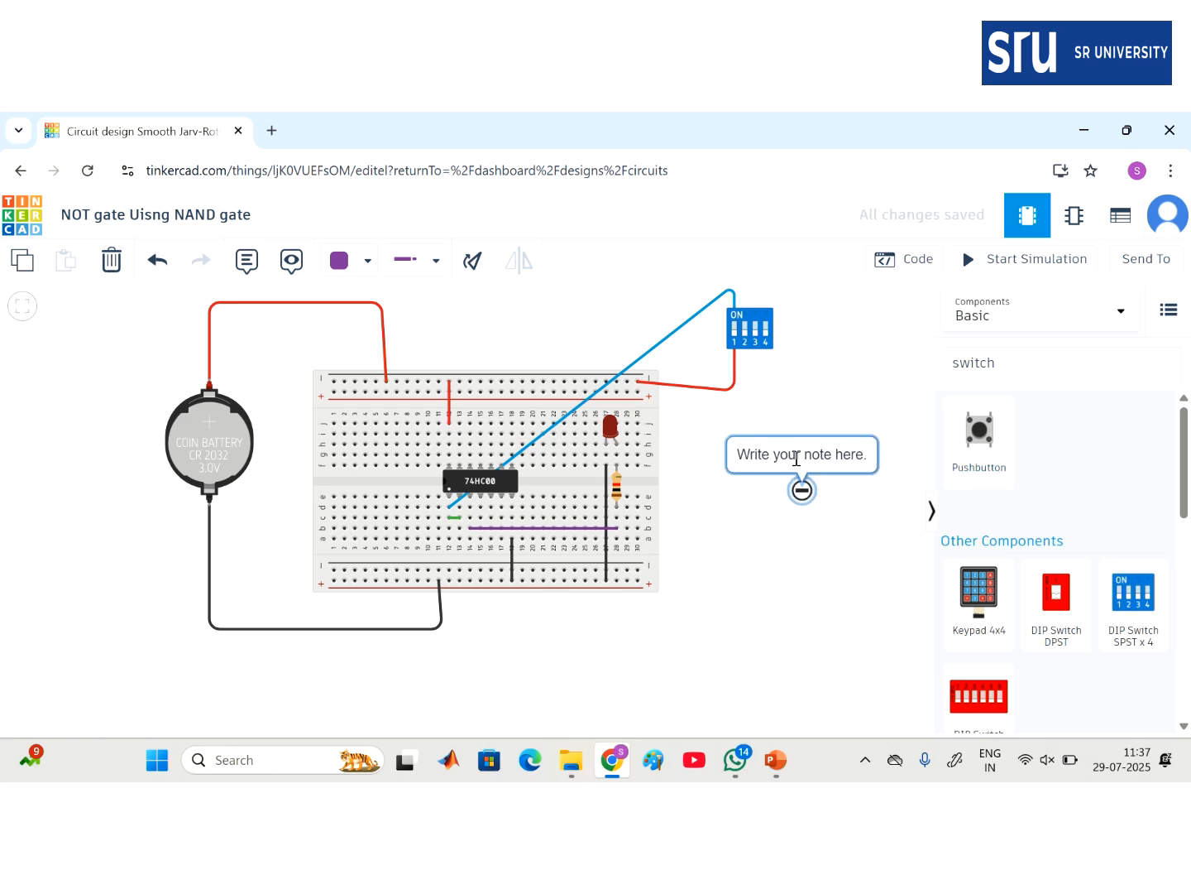
{"action": "left_click", "coordinate": [796, 455]}
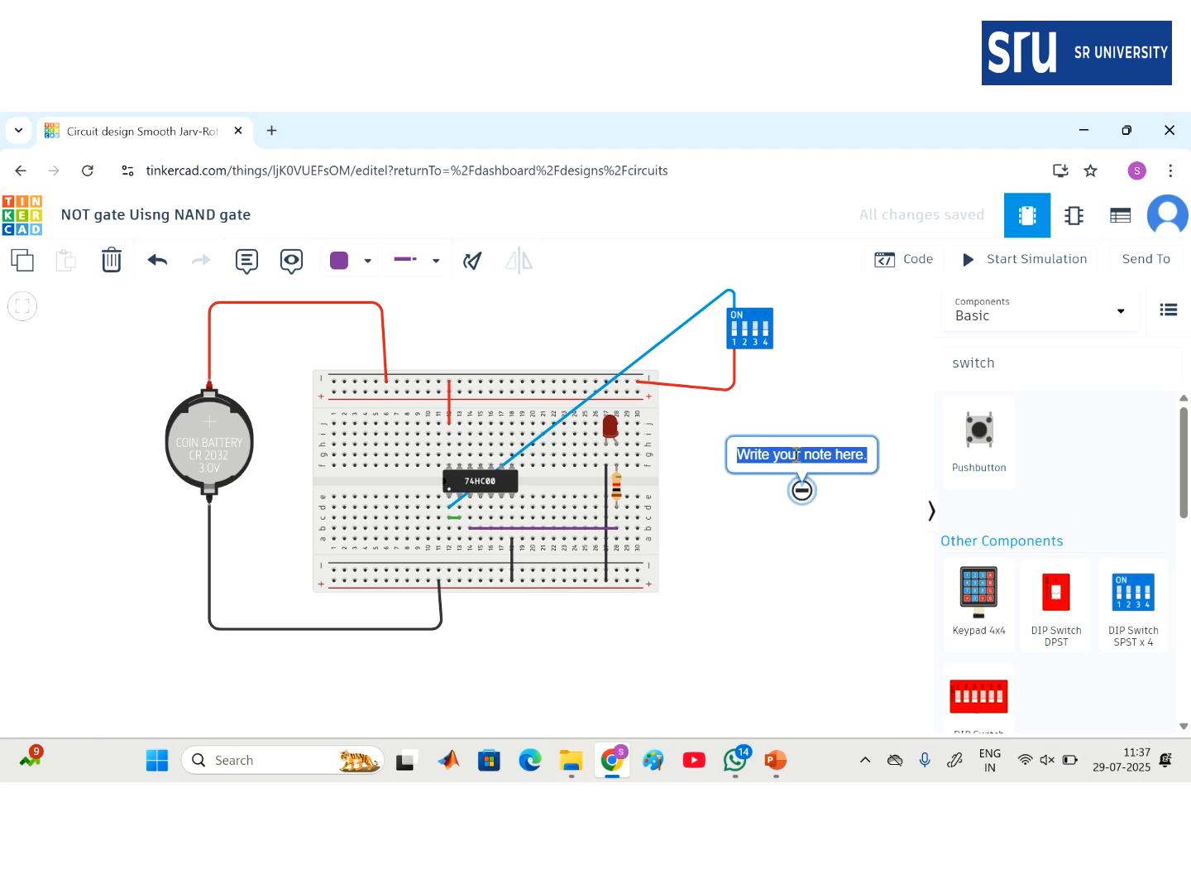
{"action": "key", "text": "BackSpace"}
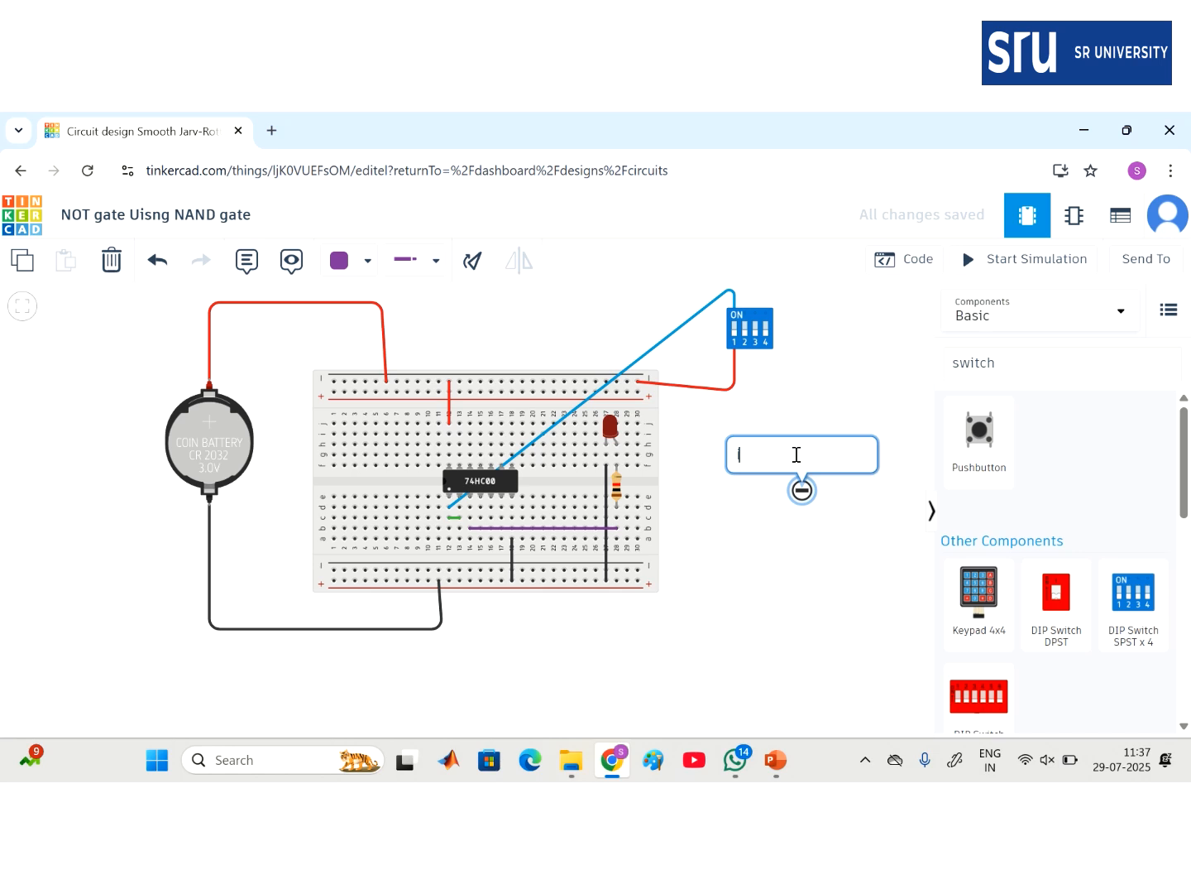
{"action": "type", "text": "i/p"}
{"action": "type", "text": "   Q"}
{"action": "type", "text": "/p"}
{"action": "key", "text": "Return"}
{"action": "type", "text": "0"}
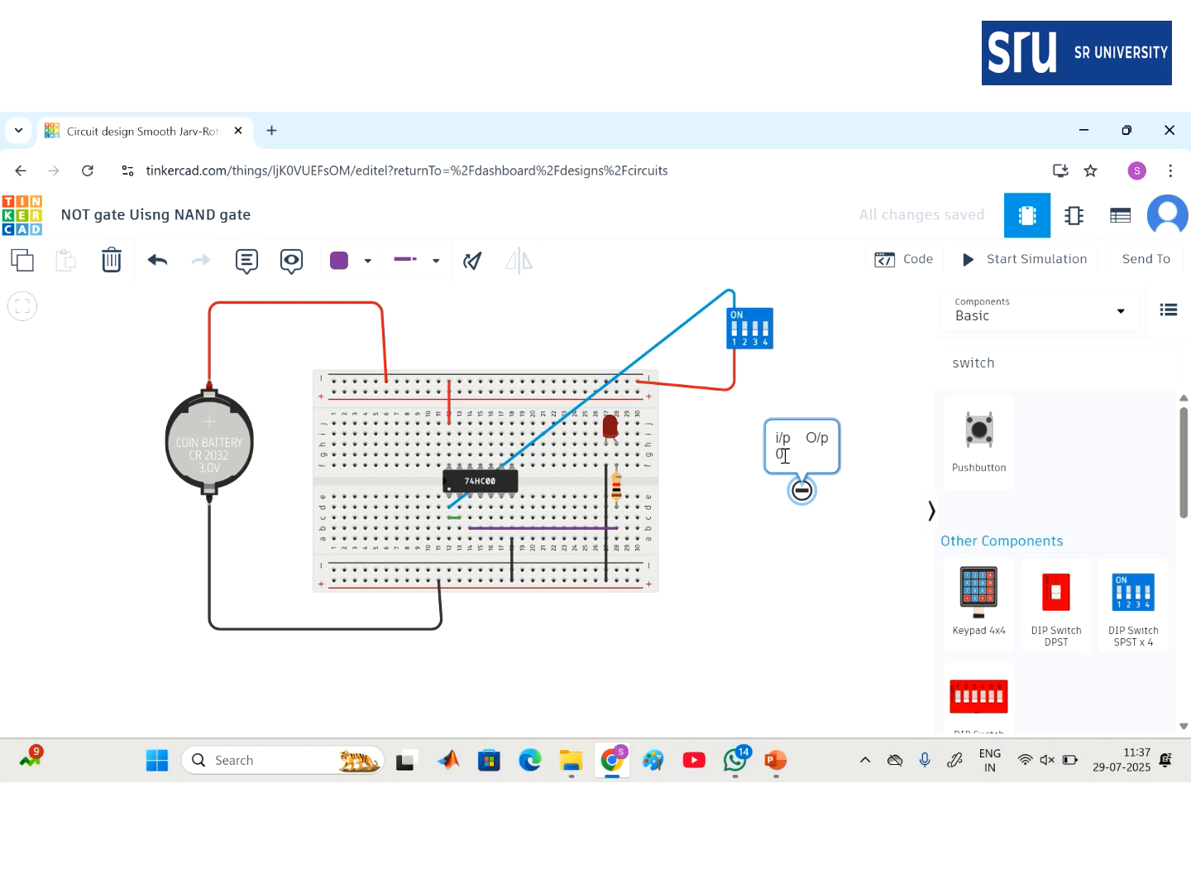
{"action": "left_click", "coordinate": [856, 590]}
- Complete the note's truth table rows as '0 1' and '1 0'
{"action": "left_click", "coordinate": [798, 460]}
{"action": "left_click", "coordinate": [794, 444]}
{"action": "left_click", "coordinate": [789, 456]}
{"action": "type", "text": "1"}
{"action": "key", "text": "Return"}
{"action": "type", "text": "1        0"}
{"action": "left_click", "coordinate": [851, 569]}
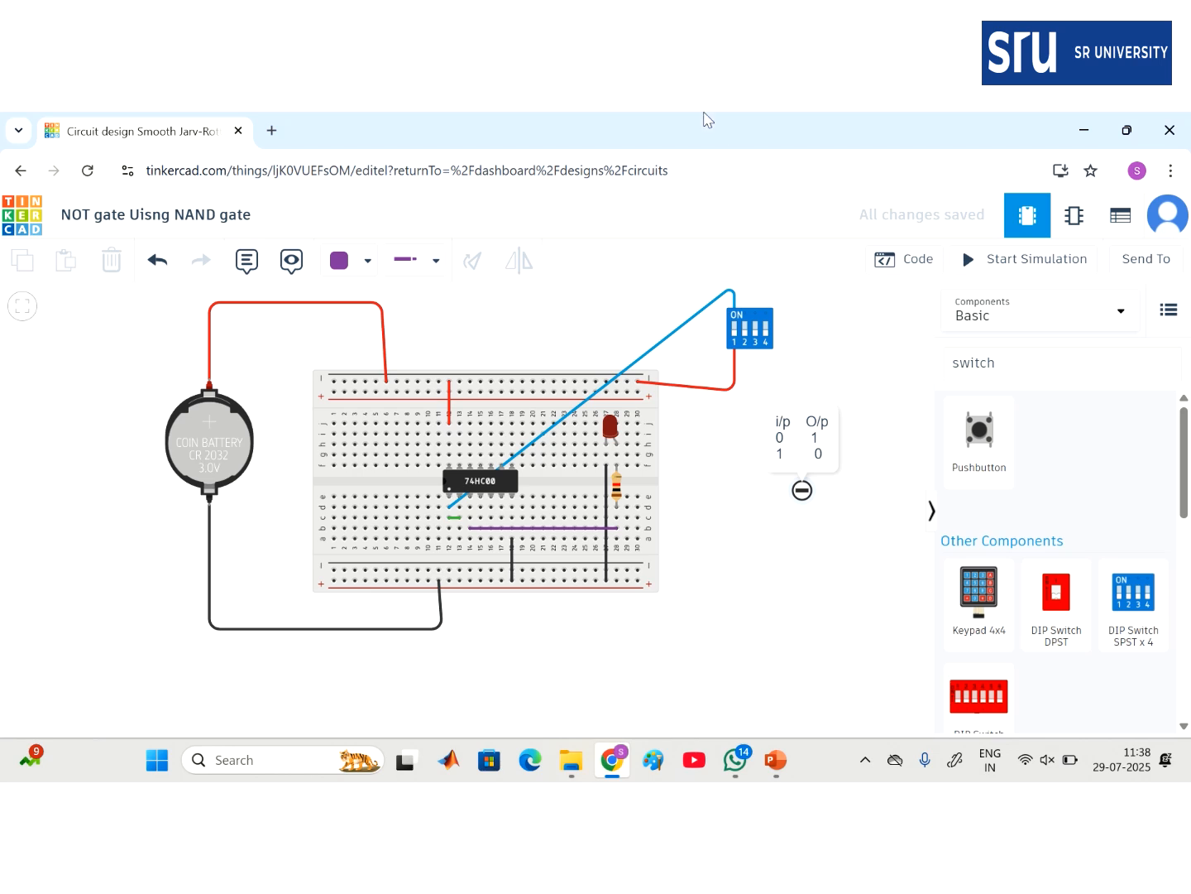
{"action": "mouse_move", "coordinate": [691, 119]}
- Change the Tinkercad component search to 'nor'
{"action": "left_click", "coordinate": [1018, 363]}
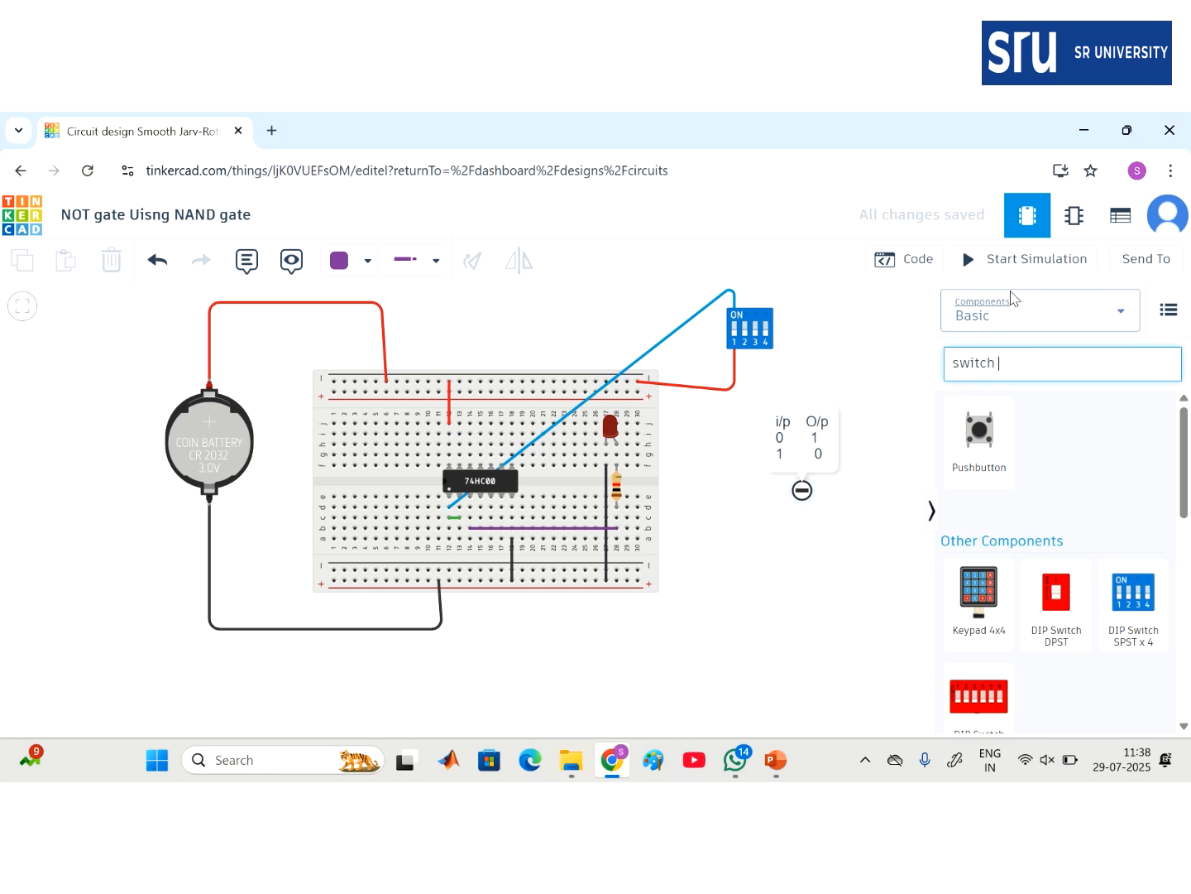
{"action": "key", "text": "BackSpace"}
{"action": "key", "text": "BackSpace"}
{"action": "key", "text": "BackSpace"}
{"action": "key", "text": "BackSpace"}
{"action": "key", "text": "BackSpace"}
{"action": "key", "text": "BackSpace"}
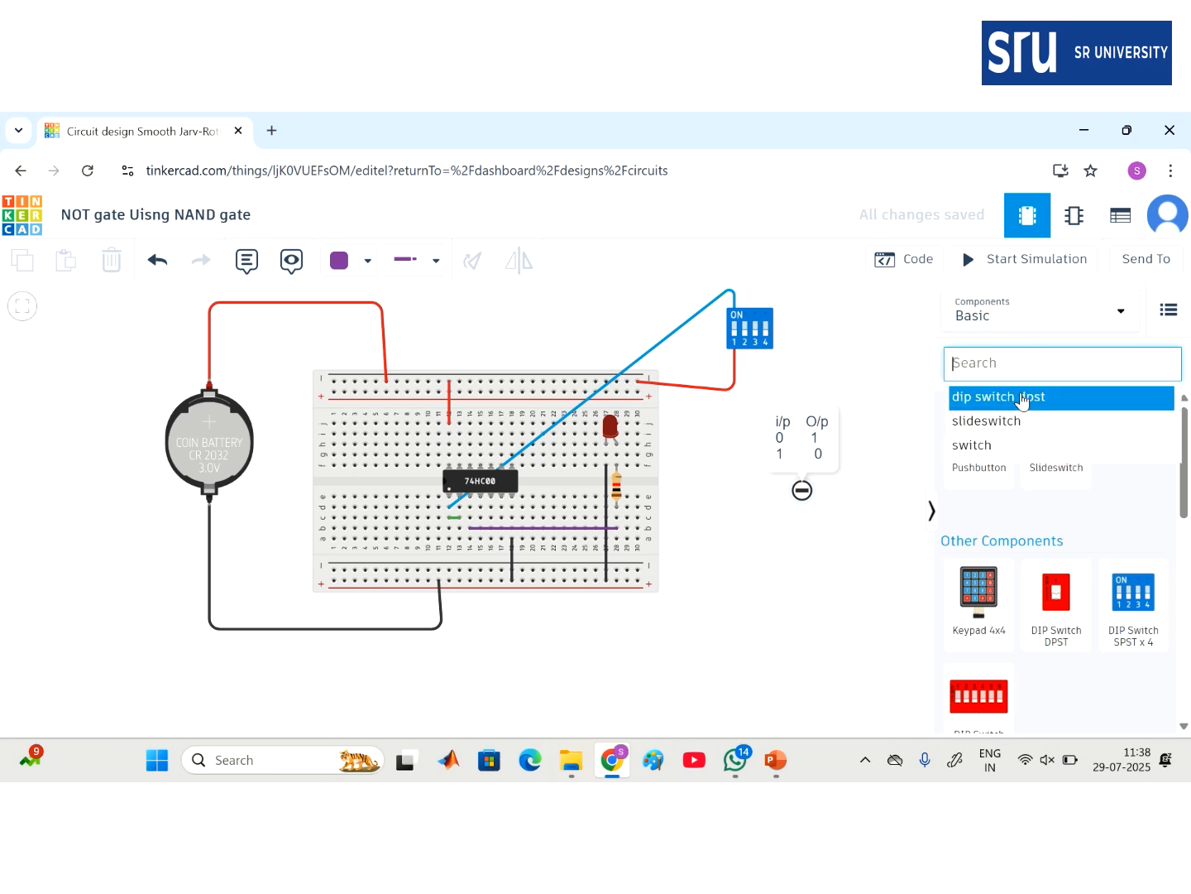
{"action": "type", "text": "nor"}
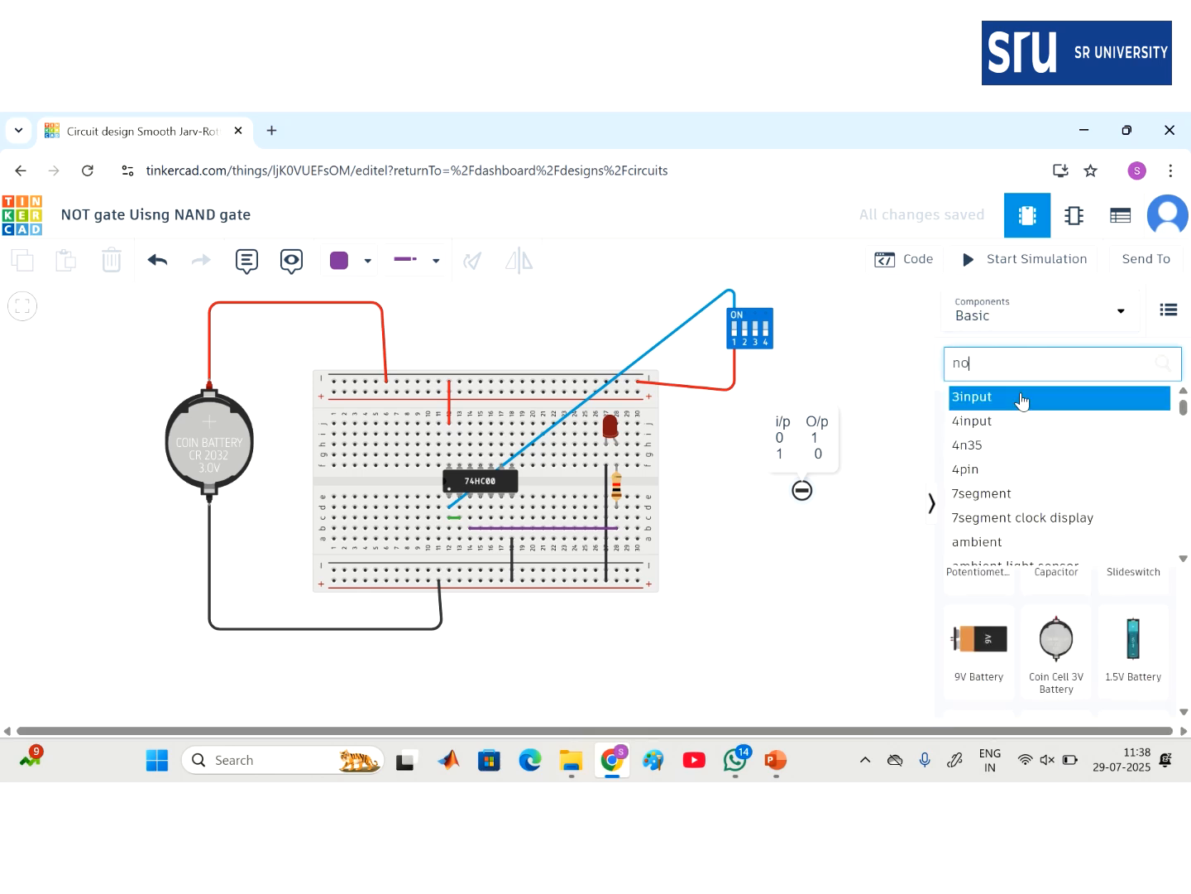
{"action": "left_click", "coordinate": [1005, 405]}
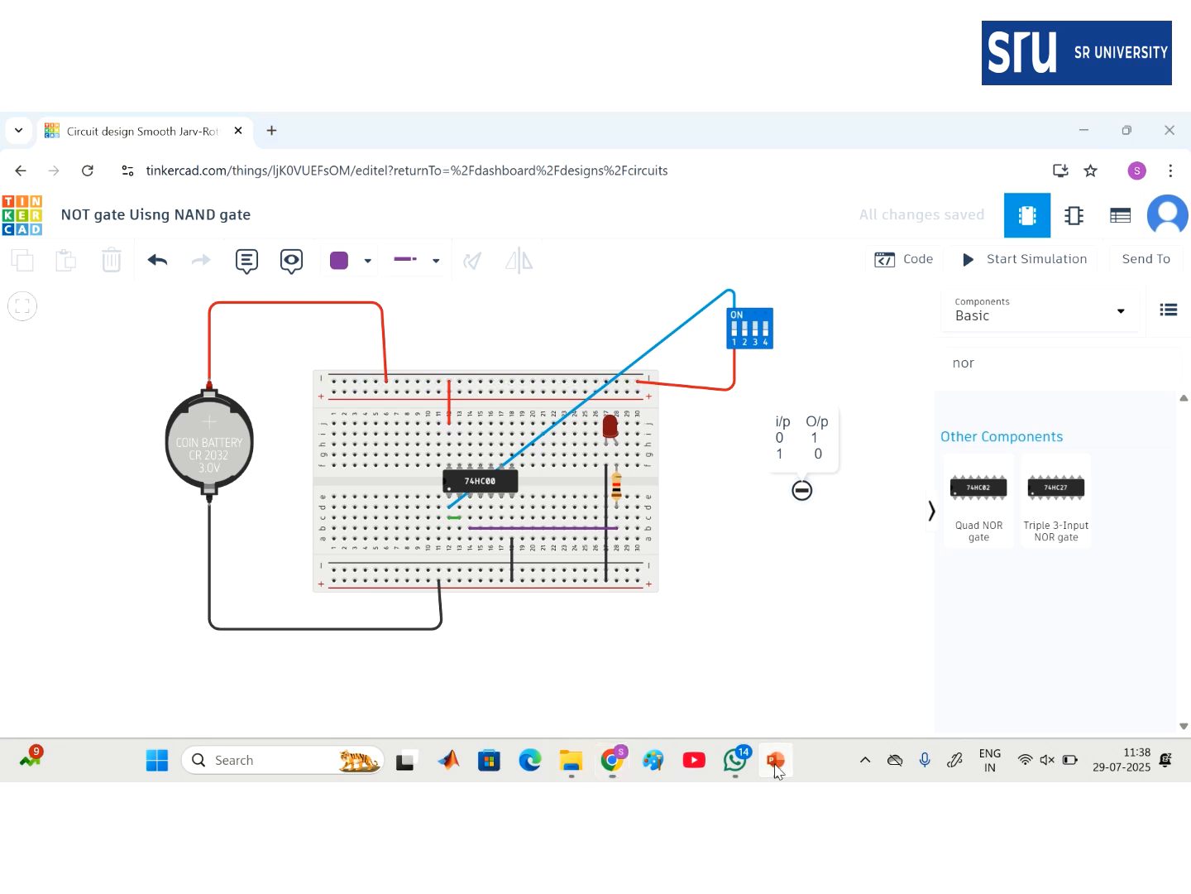
- In PowerPoint, insert a Blank layout slide after slide 9
{"action": "left_click", "coordinate": [775, 761]}
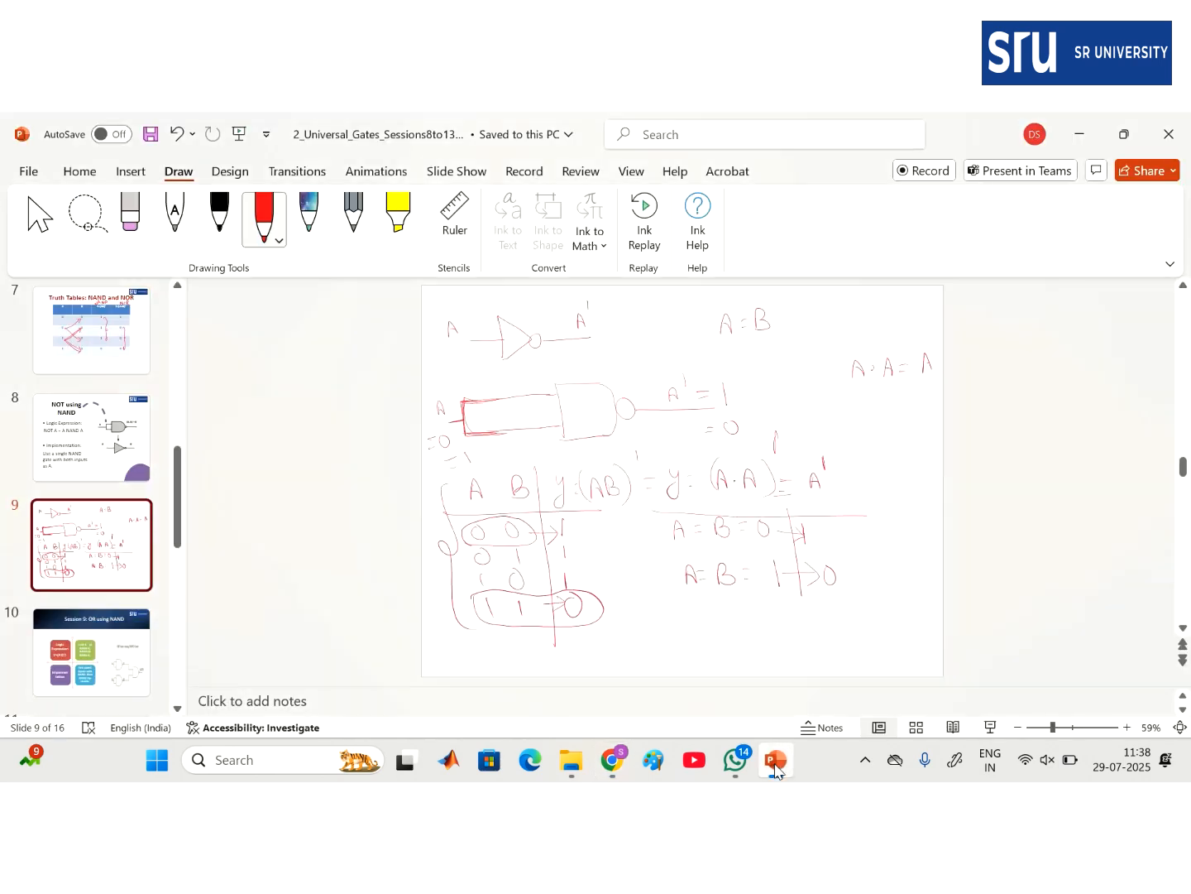
{"action": "left_click", "coordinate": [93, 596]}
{"action": "left_click", "coordinate": [79, 170]}
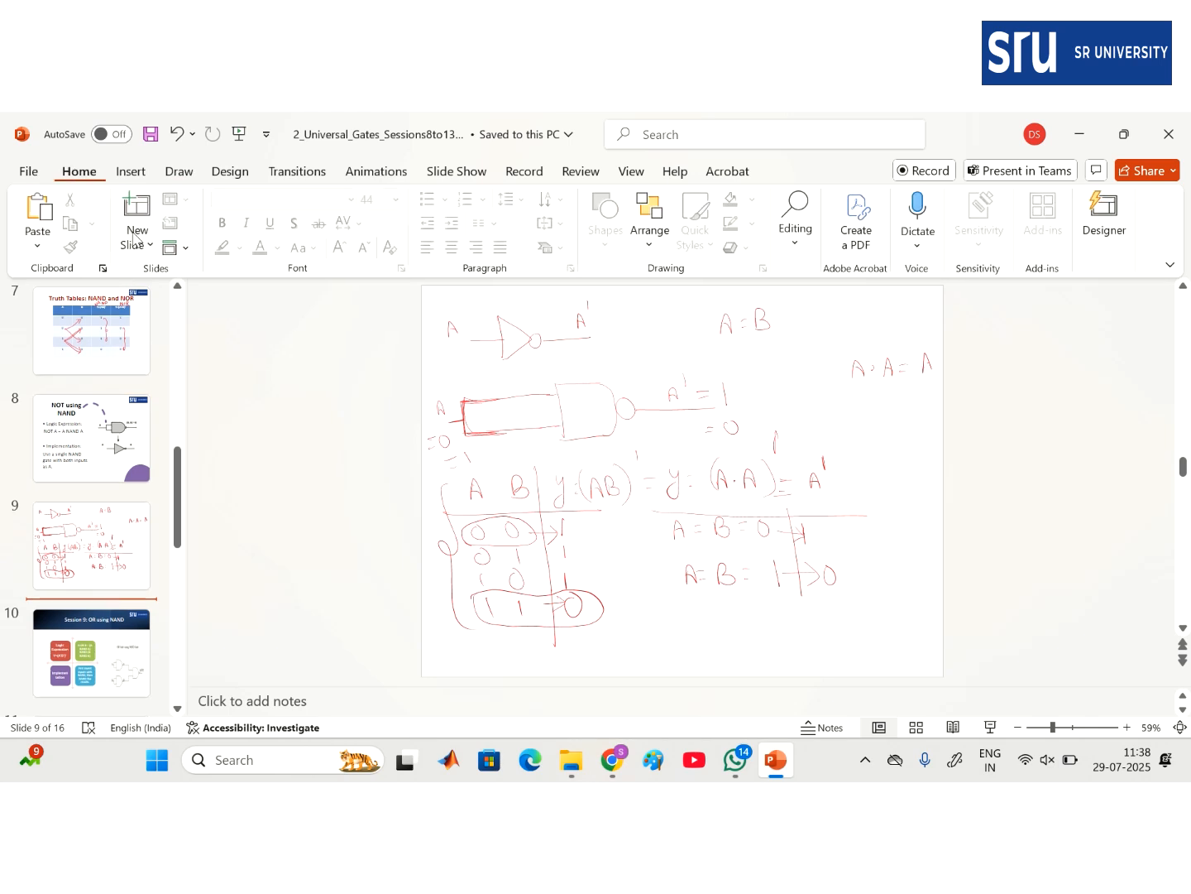
{"action": "left_click", "coordinate": [135, 245]}
{"action": "left_click", "coordinate": [168, 539]}
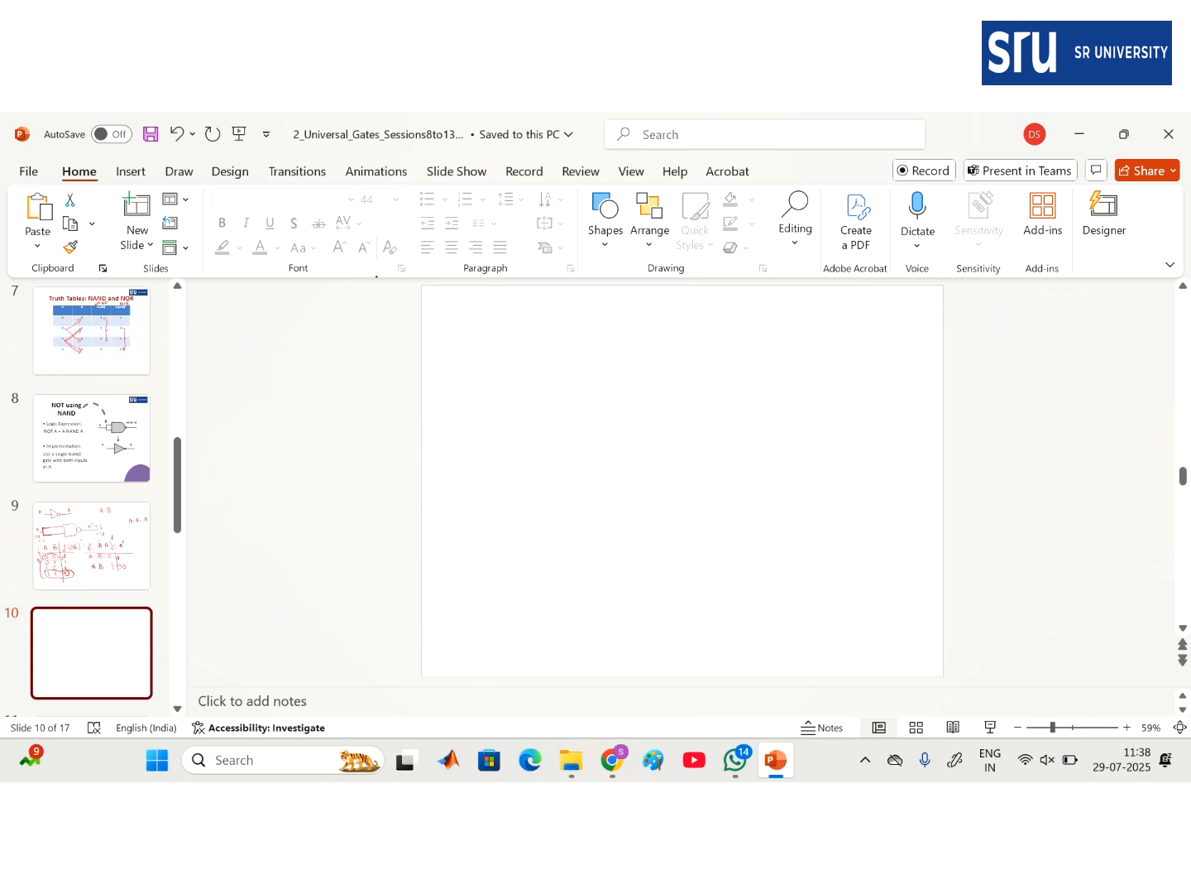
- Ink a NOT gate labelled A to A' and a NOR gate with inputs A, B giving (A+B)'
{"action": "mouse_move", "coordinate": [488, 332]}
{"action": "left_mouse_down"}
{"action": "mouse_move", "coordinate": [535, 323]}
{"action": "mouse_move", "coordinate": [538, 338]}
{"action": "mouse_move", "coordinate": [599, 313]}
{"action": "left_mouse_up"}
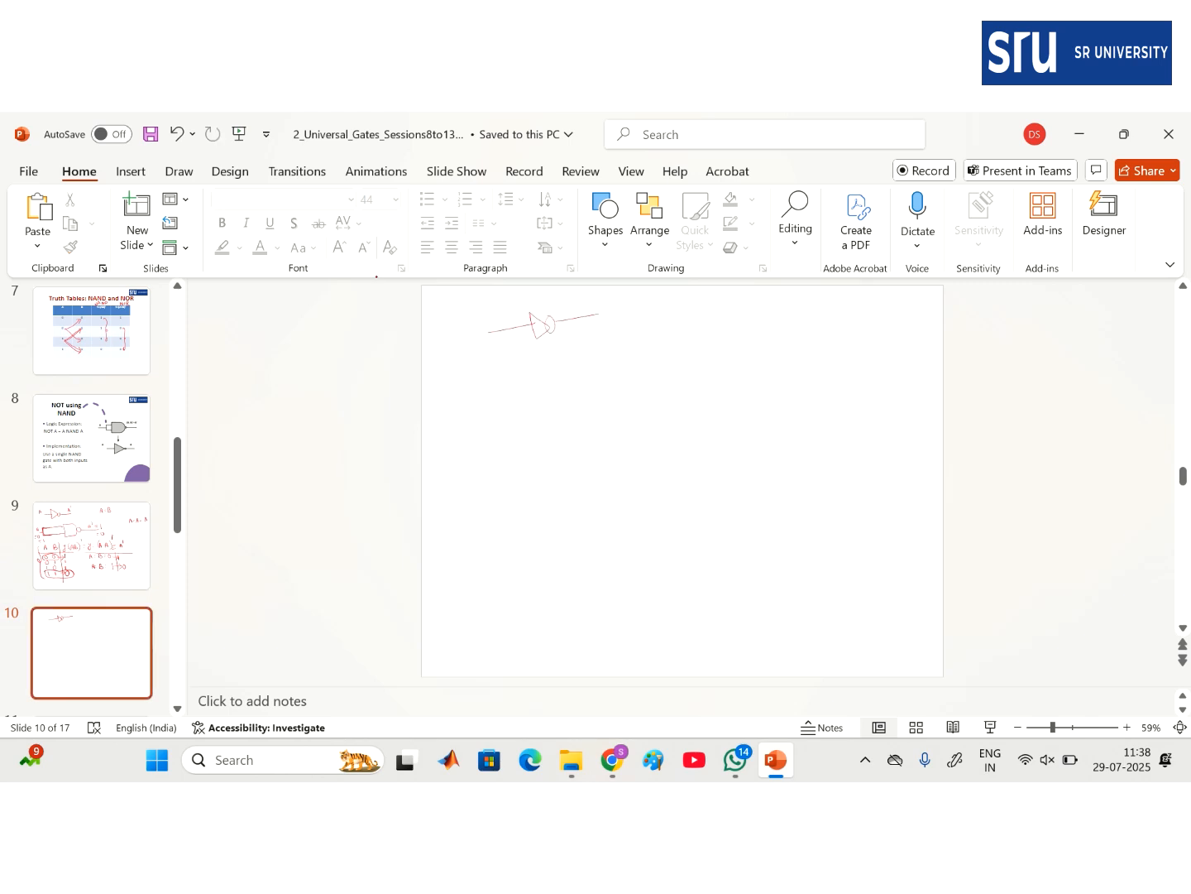
{"action": "mouse_move", "coordinate": [500, 371]}
{"action": "left_mouse_down"}
{"action": "mouse_move", "coordinate": [556, 365]}
{"action": "mouse_move", "coordinate": [566, 386]}
{"action": "mouse_move", "coordinate": [602, 365]}
{"action": "mouse_move", "coordinate": [604, 380]}
{"action": "mouse_move", "coordinate": [687, 366]}
{"action": "left_mouse_up"}
{"action": "mouse_move", "coordinate": [474, 384]}
{"action": "left_mouse_down"}
{"action": "mouse_move", "coordinate": [484, 377]}
{"action": "mouse_move", "coordinate": [494, 399]}
{"action": "left_mouse_up"}
{"action": "left_click_drag", "start_coordinate": [468, 329], "coordinate": [482, 327]}
{"action": "left_click_drag", "start_coordinate": [559, 315], "coordinate": [569, 309]}
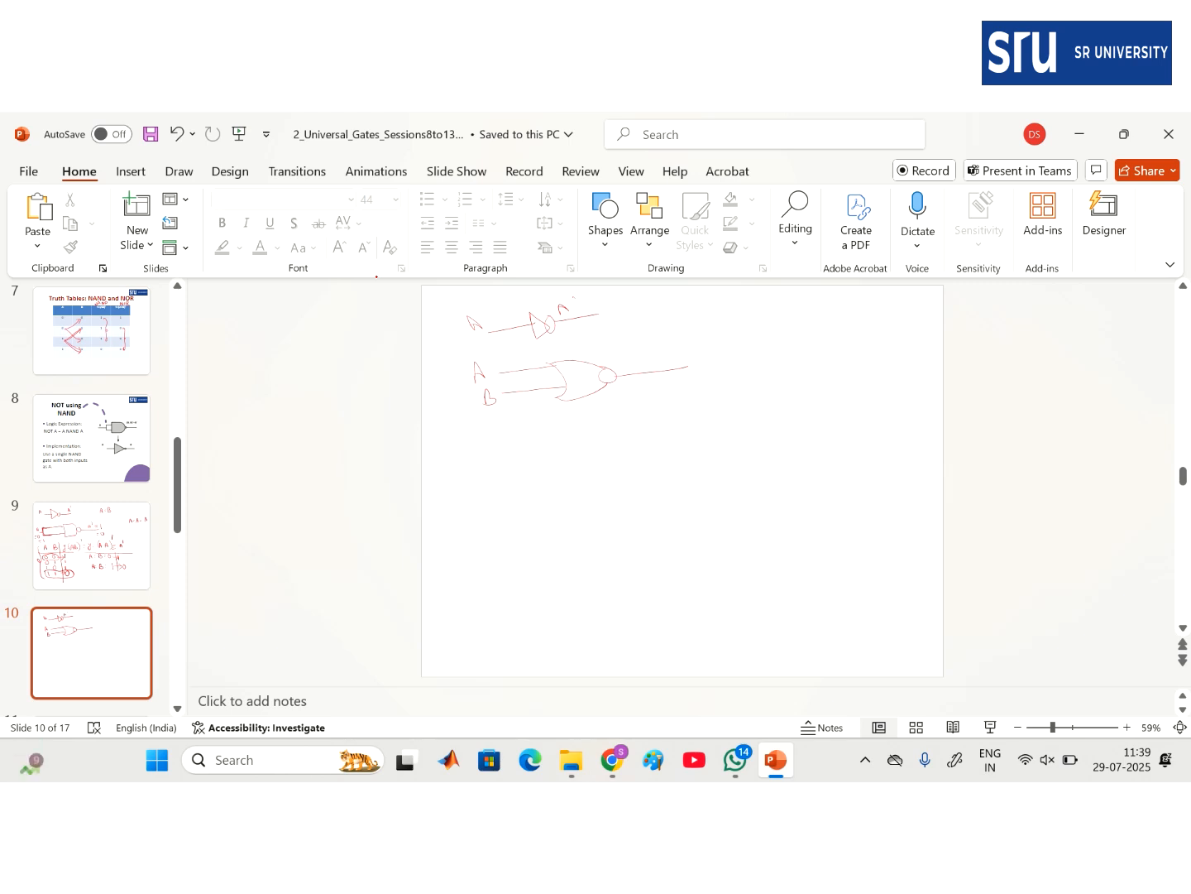
{"action": "left_click_drag", "start_coordinate": [655, 368], "coordinate": [697, 361]}
{"action": "mouse_move", "coordinate": [702, 335]}
{"action": "left_mouse_down"}
{"action": "mouse_move", "coordinate": [706, 368]}
{"action": "mouse_move", "coordinate": [644, 371]}
{"action": "left_mouse_up"}
- Draw a NOR gate with tied inputs, labelled (A+A)' = A' = Y
{"action": "left_click_drag", "start_coordinate": [495, 462], "coordinate": [592, 459]}
{"action": "left_click_drag", "start_coordinate": [501, 495], "coordinate": [600, 491]}
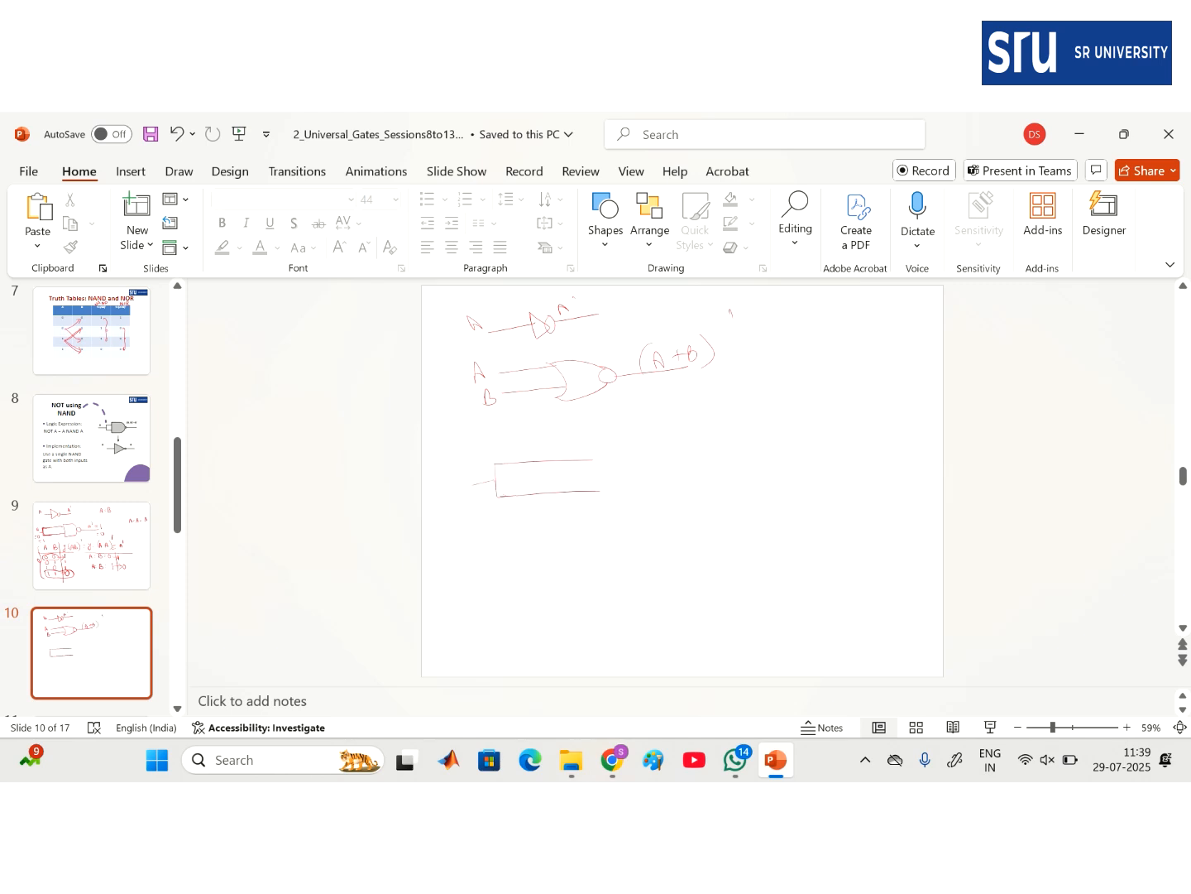
{"action": "mouse_move", "coordinate": [452, 458]}
{"action": "left_mouse_down"}
{"action": "mouse_move", "coordinate": [451, 469]}
{"action": "mouse_move", "coordinate": [473, 468]}
{"action": "left_mouse_up"}
{"action": "mouse_move", "coordinate": [590, 454]}
{"action": "left_mouse_down"}
{"action": "mouse_move", "coordinate": [600, 491]}
{"action": "mouse_move", "coordinate": [645, 464]}
{"action": "mouse_move", "coordinate": [637, 477]}
{"action": "mouse_move", "coordinate": [638, 464]}
{"action": "mouse_move", "coordinate": [709, 462]}
{"action": "left_mouse_up"}
{"action": "mouse_move", "coordinate": [673, 454]}
{"action": "left_mouse_down"}
{"action": "mouse_move", "coordinate": [721, 445]}
{"action": "mouse_move", "coordinate": [730, 455]}
{"action": "mouse_move", "coordinate": [667, 462]}
{"action": "left_mouse_up"}
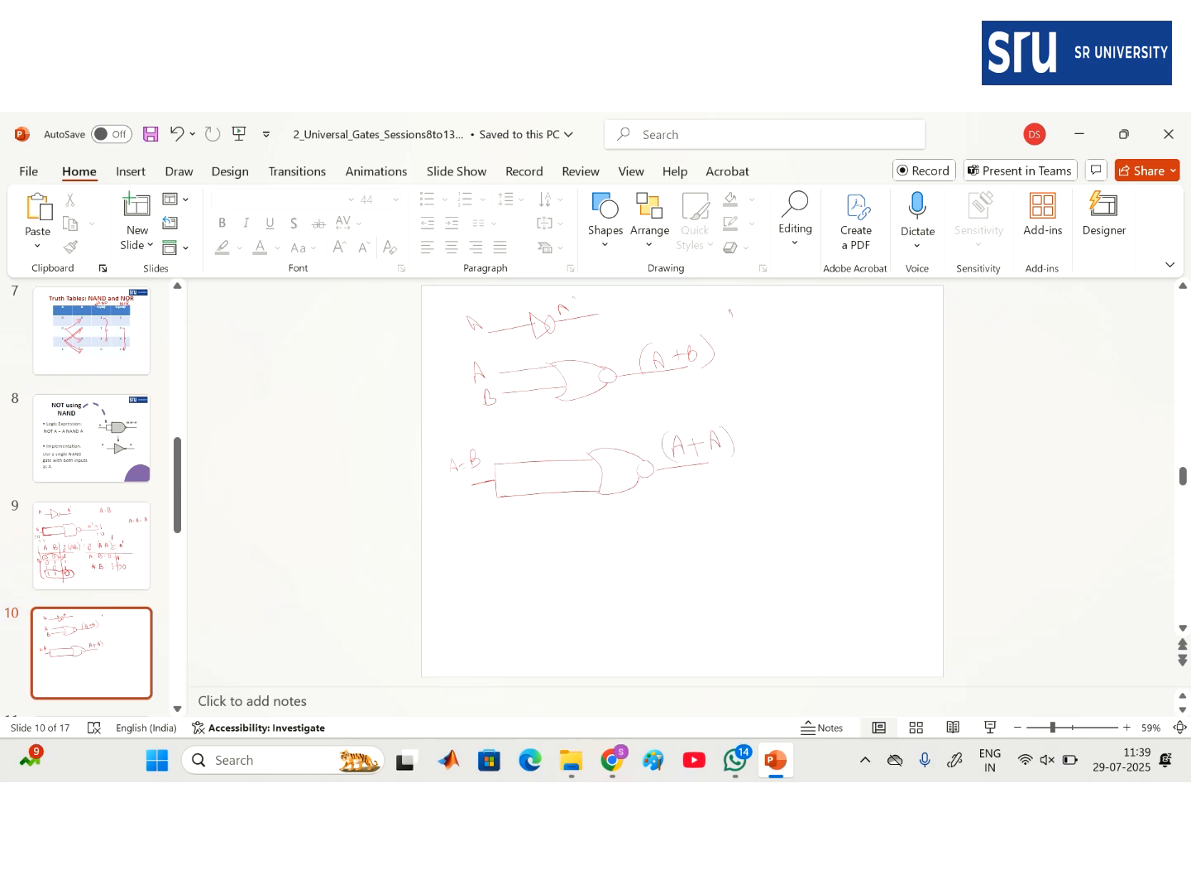
{"action": "left_click_drag", "start_coordinate": [781, 446], "coordinate": [830, 453]}
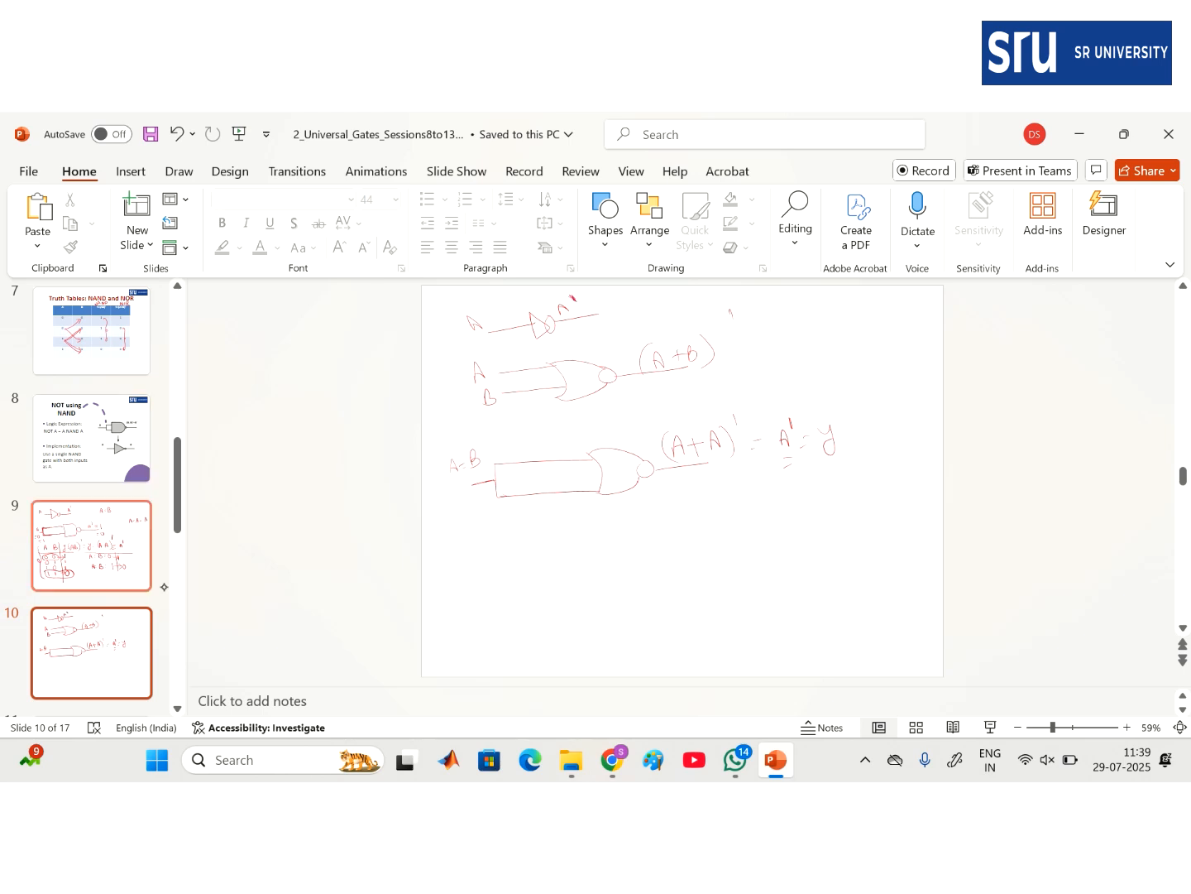
- Sketch a truth table with A and B input columns and an output column of 1, 0, 0, 0
{"action": "mouse_move", "coordinate": [445, 542]}
{"action": "left_mouse_down"}
{"action": "mouse_move", "coordinate": [485, 534]}
{"action": "mouse_move", "coordinate": [462, 553]}
{"action": "mouse_move", "coordinate": [566, 547]}
{"action": "left_mouse_up"}
{"action": "left_click_drag", "start_coordinate": [503, 515], "coordinate": [524, 614]}
{"action": "left_click_drag", "start_coordinate": [458, 561], "coordinate": [485, 563]}
{"action": "left_click_drag", "start_coordinate": [462, 591], "coordinate": [540, 653]}
{"action": "left_click_drag", "start_coordinate": [544, 582], "coordinate": [564, 640]}
{"action": "left_click_drag", "start_coordinate": [554, 512], "coordinate": [612, 645]}
{"action": "mouse_move", "coordinate": [515, 539]}
{"action": "left_mouse_down"}
{"action": "mouse_move", "coordinate": [546, 530]}
{"action": "mouse_move", "coordinate": [553, 544]}
{"action": "left_mouse_up"}
- Complete the output header as (A+B)' and circle the 0 0 and 1 1 rows
{"action": "left_click_drag", "start_coordinate": [518, 514], "coordinate": [513, 539]}
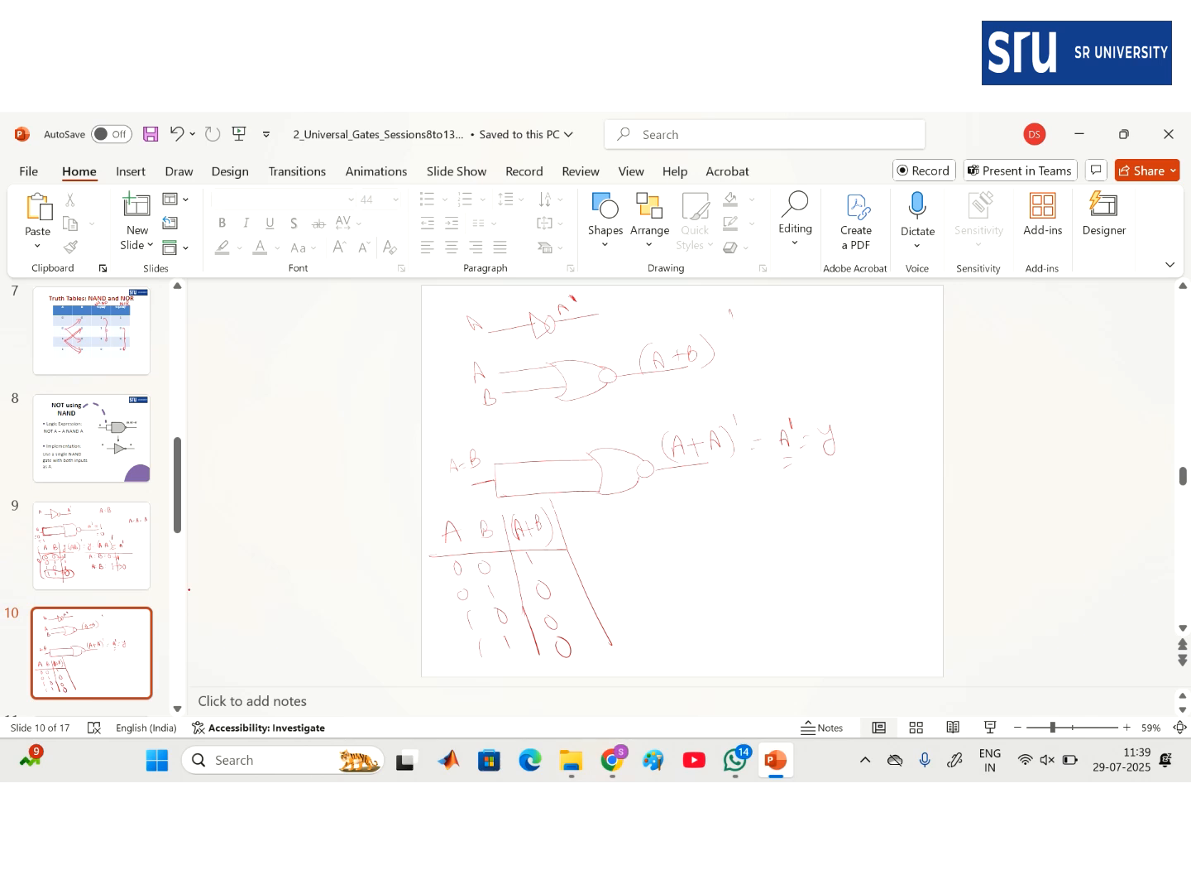
{"action": "mouse_move", "coordinate": [451, 569]}
{"action": "left_mouse_down"}
{"action": "mouse_move", "coordinate": [478, 579]}
{"action": "mouse_move", "coordinate": [542, 566]}
{"action": "mouse_move", "coordinate": [506, 553]}
{"action": "mouse_move", "coordinate": [448, 561]}
{"action": "mouse_move", "coordinate": [517, 567]}
{"action": "left_mouse_up"}
{"action": "mouse_move", "coordinate": [474, 639]}
{"action": "left_mouse_down"}
{"action": "mouse_move", "coordinate": [500, 666]}
{"action": "mouse_move", "coordinate": [579, 658]}
{"action": "mouse_move", "coordinate": [581, 635]}
{"action": "mouse_move", "coordinate": [470, 639]}
{"action": "left_mouse_up"}
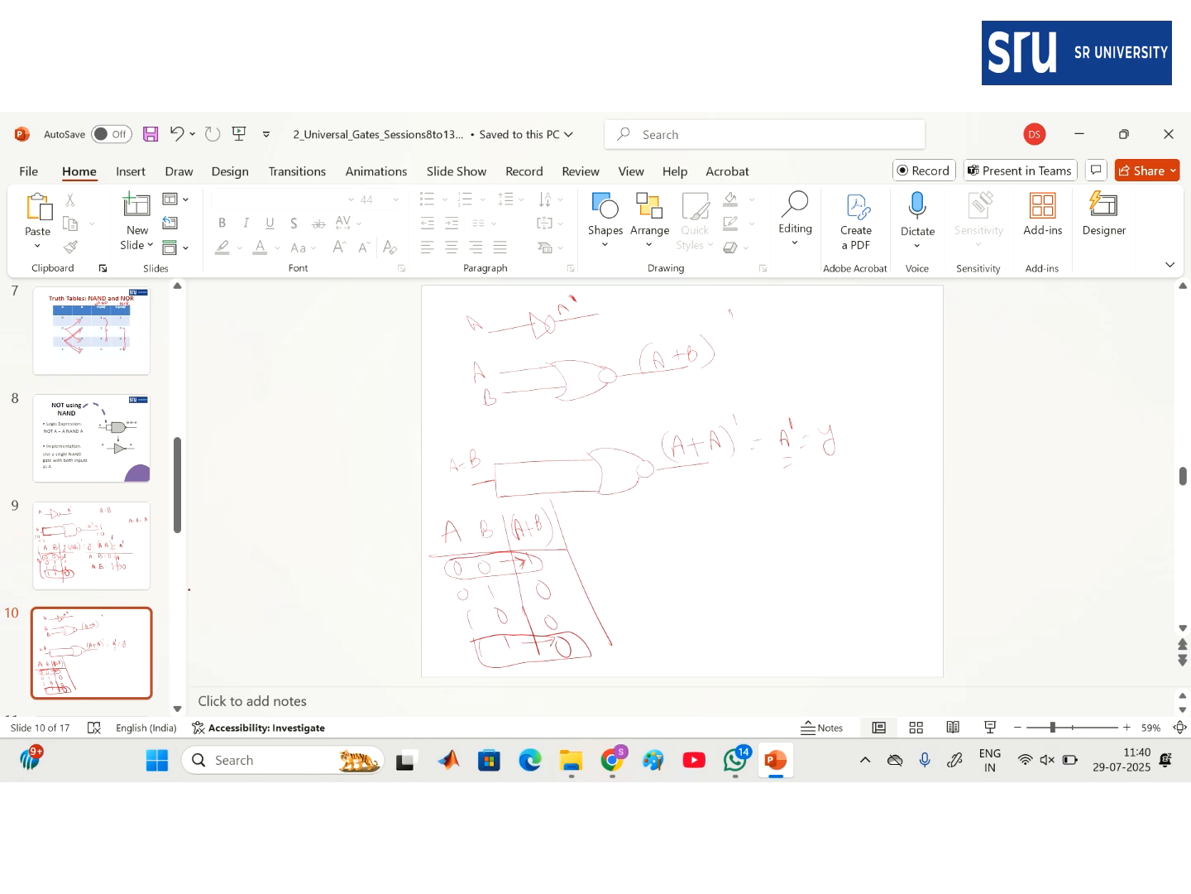
- Write the summary A=B=0 gives 1, A=B=1 gives 0, and box it
{"action": "mouse_move", "coordinate": [679, 528]}
{"action": "left_mouse_down"}
{"action": "mouse_move", "coordinate": [682, 510]}
{"action": "mouse_move", "coordinate": [688, 527]}
{"action": "mouse_move", "coordinate": [699, 519]}
{"action": "left_mouse_up"}
{"action": "left_click_drag", "start_coordinate": [704, 509], "coordinate": [715, 526]}
{"action": "mouse_move", "coordinate": [717, 519]}
{"action": "left_mouse_down"}
{"action": "mouse_move", "coordinate": [799, 503]}
{"action": "mouse_move", "coordinate": [782, 603]}
{"action": "left_mouse_up"}
{"action": "mouse_move", "coordinate": [765, 497]}
{"action": "left_mouse_down"}
{"action": "mouse_move", "coordinate": [778, 483]}
{"action": "mouse_move", "coordinate": [782, 529]}
{"action": "left_mouse_up"}
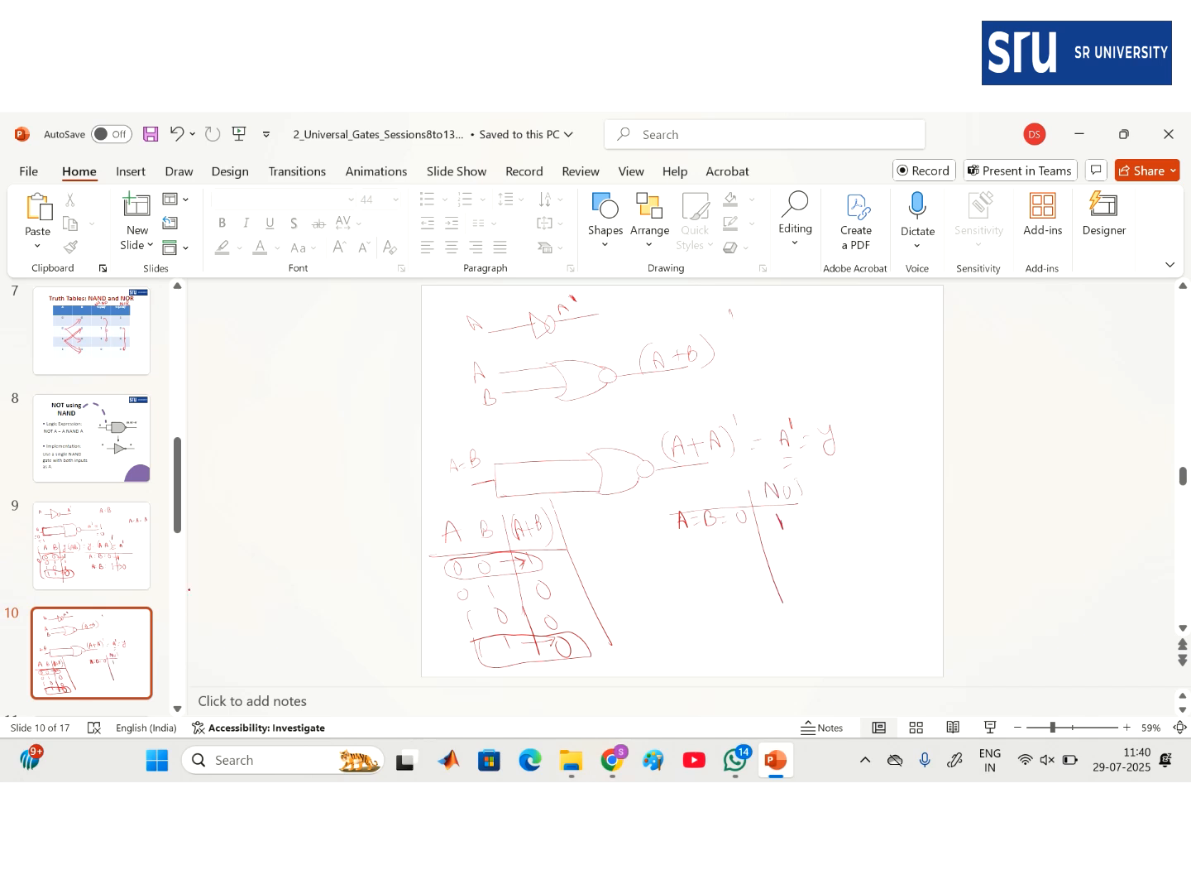
{"action": "left_click_drag", "start_coordinate": [689, 573], "coordinate": [780, 560]}
{"action": "mouse_move", "coordinate": [771, 550]}
{"action": "left_mouse_down"}
{"action": "mouse_move", "coordinate": [773, 566]}
{"action": "mouse_move", "coordinate": [790, 553]}
{"action": "left_mouse_up"}
{"action": "left_click_drag", "start_coordinate": [664, 494], "coordinate": [689, 599]}
{"action": "mouse_move", "coordinate": [661, 490]}
{"action": "left_mouse_down"}
{"action": "mouse_move", "coordinate": [827, 554]}
{"action": "mouse_move", "coordinate": [710, 591]}
{"action": "left_mouse_up"}
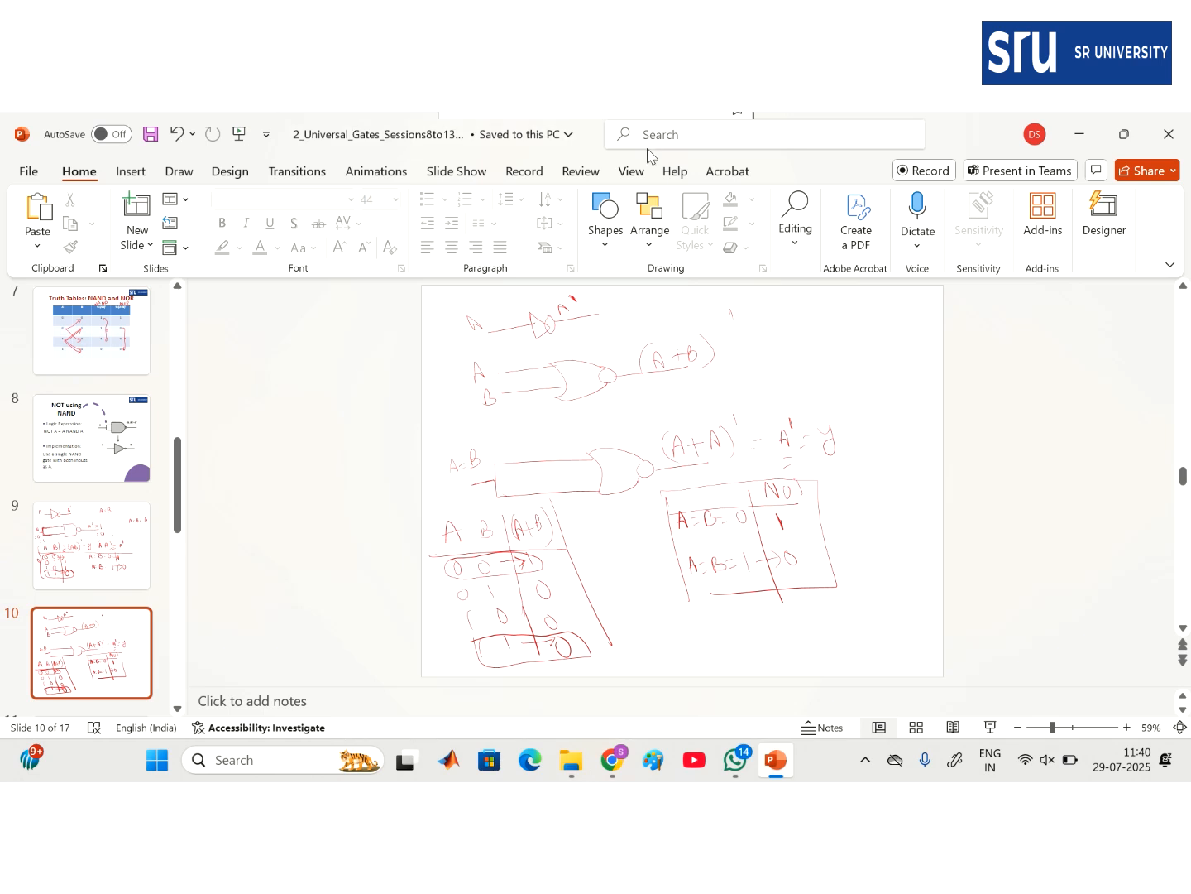
{"action": "mouse_move", "coordinate": [662, 161]}
- Return to the Tinkercad circuit and pan to expose space below the breadboard
{"action": "left_click", "coordinate": [612, 763]}
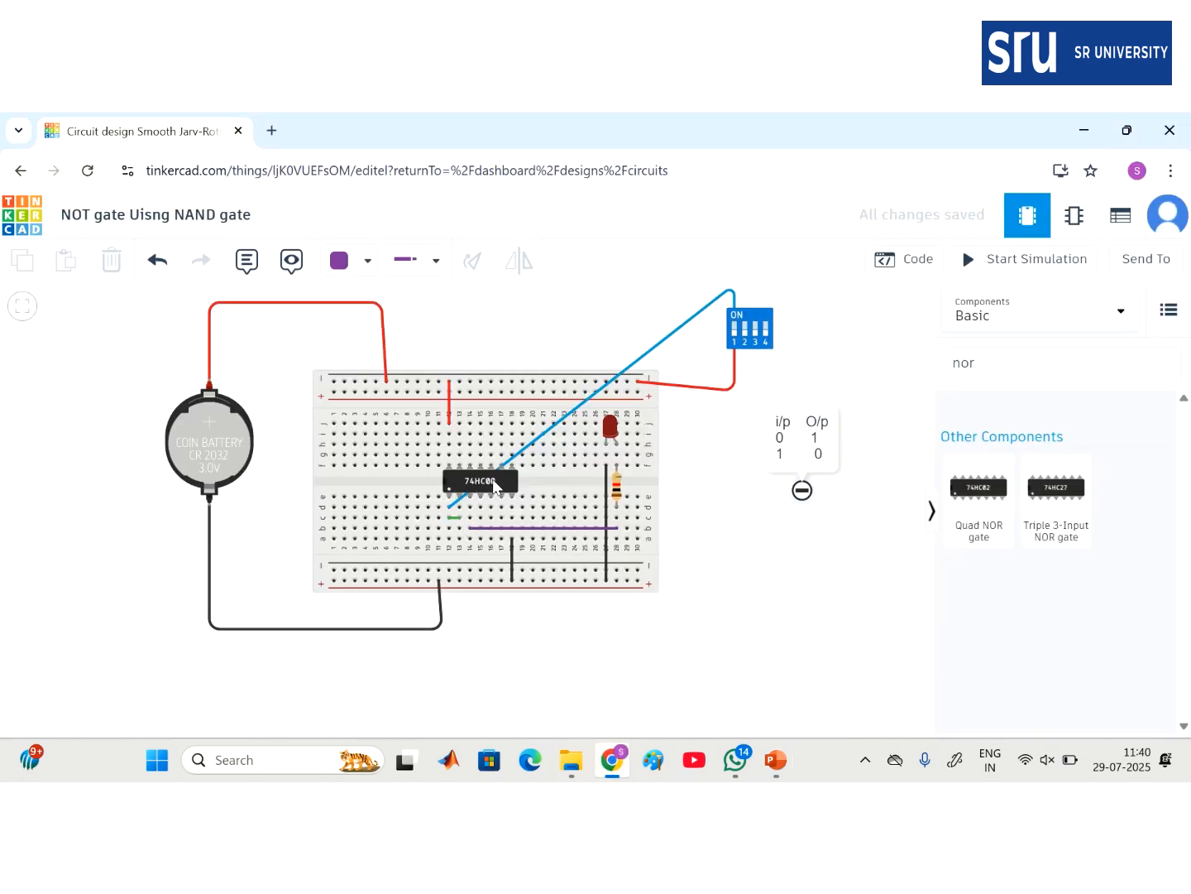
{"action": "left_click", "coordinate": [493, 480]}
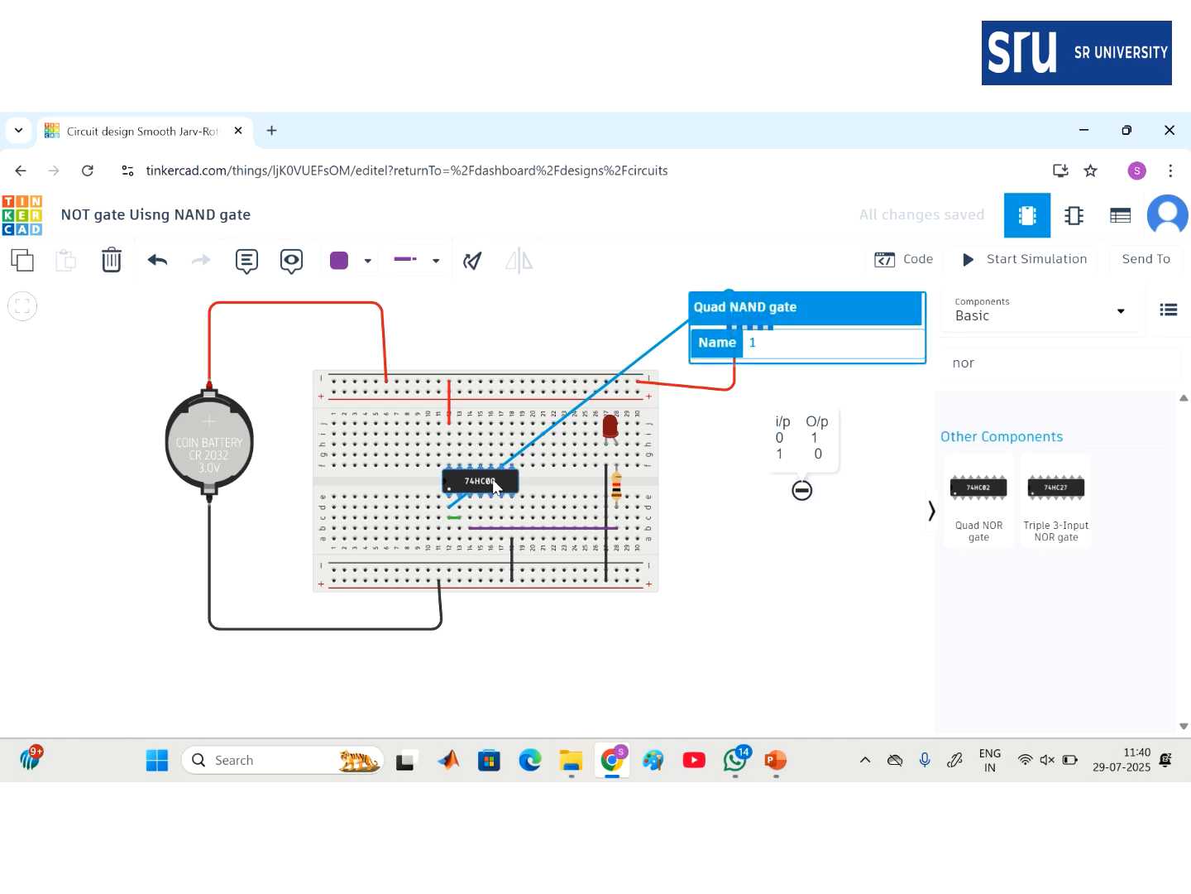
{"action": "scroll", "coordinate": [786, 625], "scroll_direction": "down", "scroll_amount": 10}
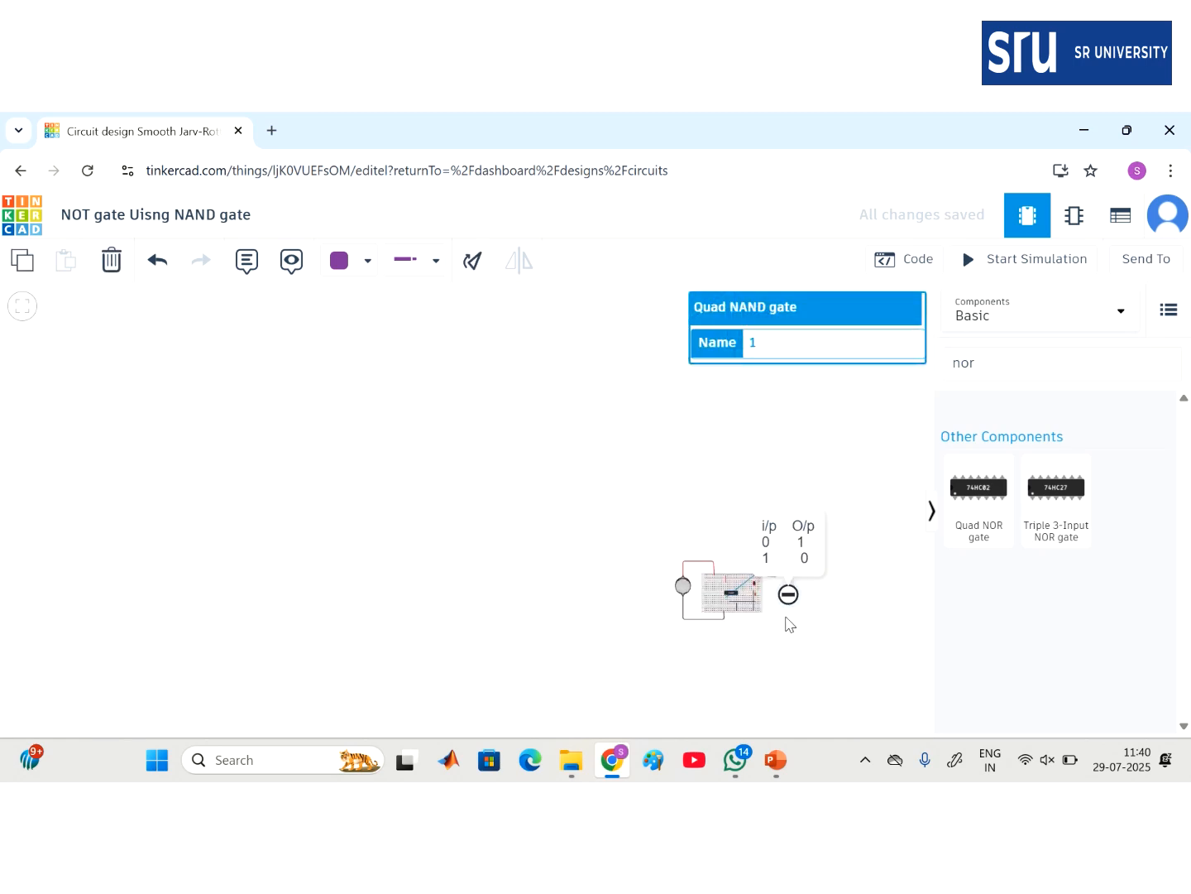
{"action": "scroll", "coordinate": [786, 624], "scroll_direction": "up", "scroll_amount": 10}
{"action": "left_click_drag", "start_coordinate": [786, 624], "coordinate": [859, 710]}
{"action": "left_click_drag", "start_coordinate": [840, 615], "coordinate": [834, 248]}
- Drag a Quad NOR gate 74HC02 from the 'nor' results onto the canvas
{"action": "left_click", "coordinate": [1015, 354]}
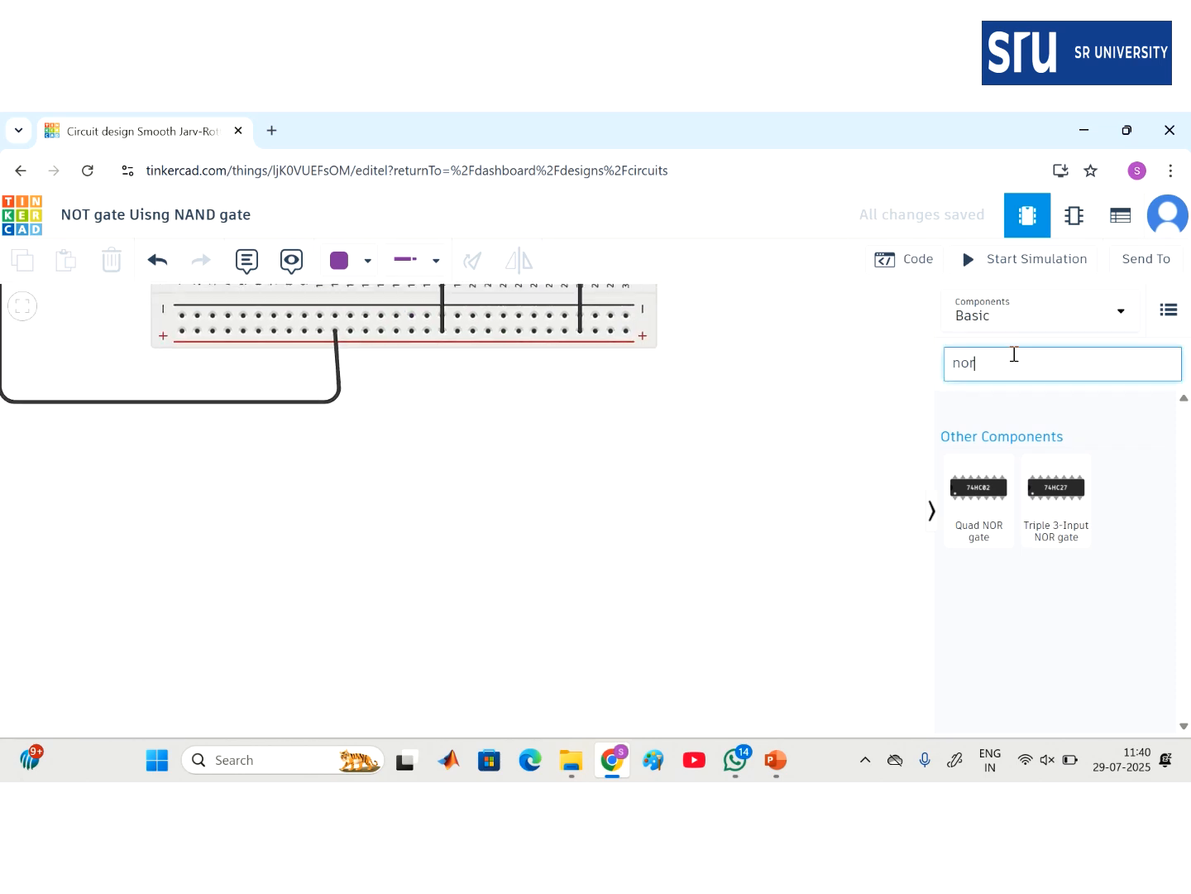
{"action": "left_click", "coordinate": [997, 519]}
{"action": "left_click_drag", "start_coordinate": [997, 519], "coordinate": [837, 584]}
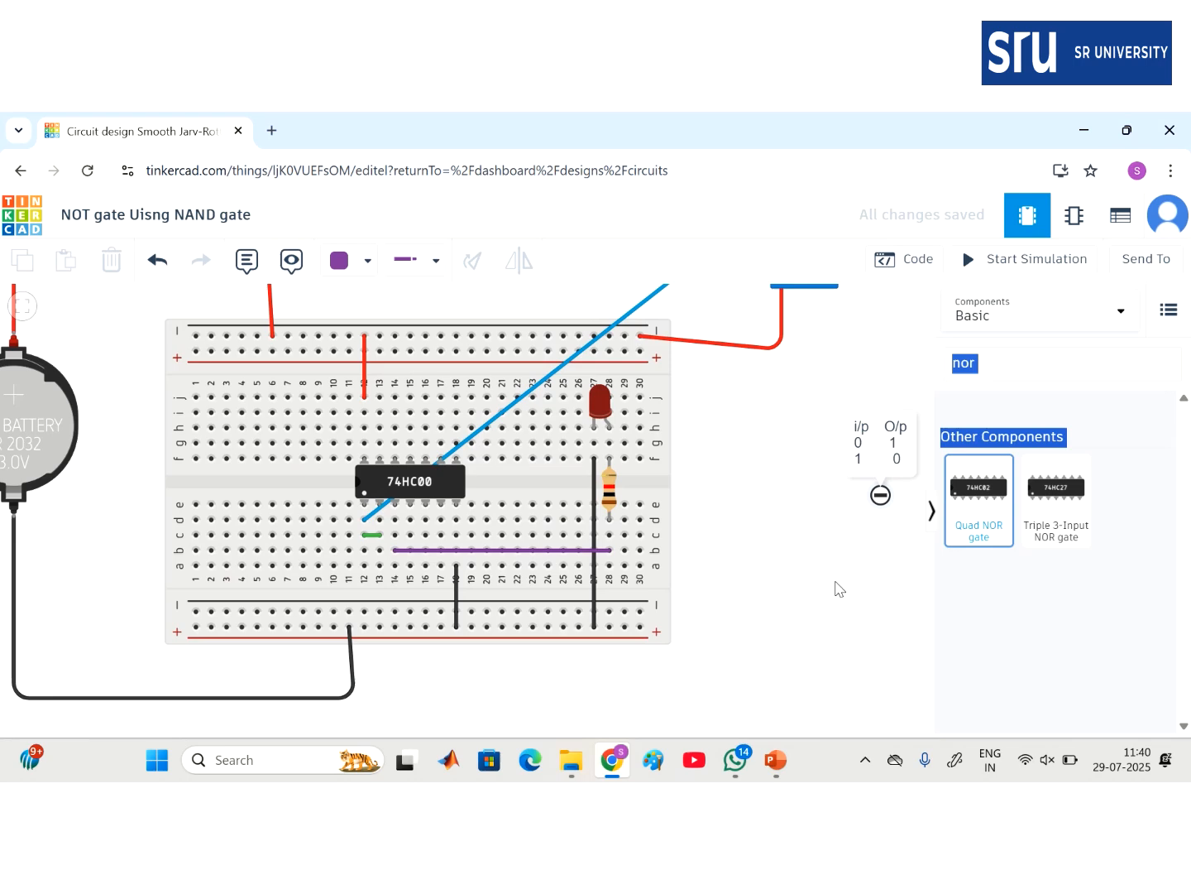
{"action": "left_click", "coordinate": [837, 587]}
{"action": "left_click_drag", "start_coordinate": [986, 503], "coordinate": [809, 702]}
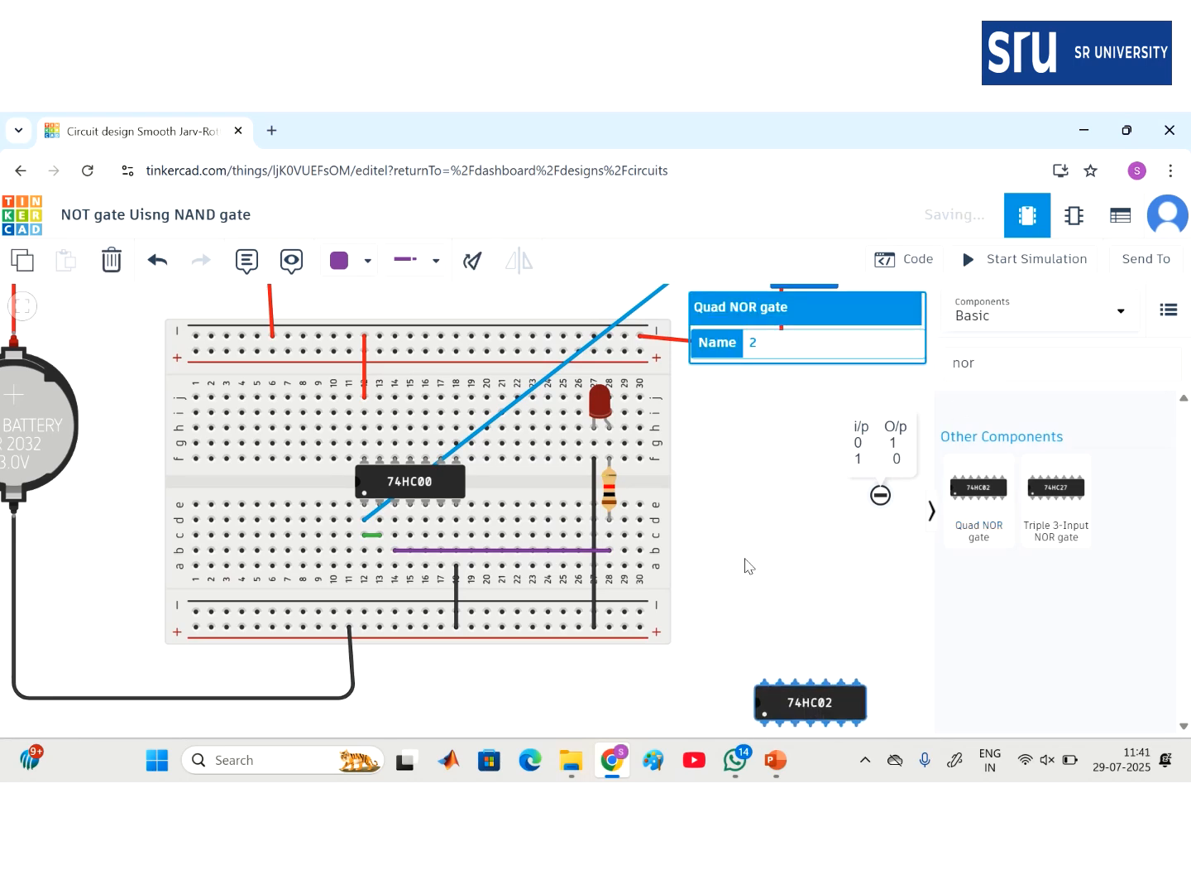
{"action": "scroll", "coordinate": [744, 566], "scroll_direction": "down", "scroll_amount": 10}
{"action": "scroll", "coordinate": [745, 566], "scroll_direction": "up", "scroll_amount": 10}
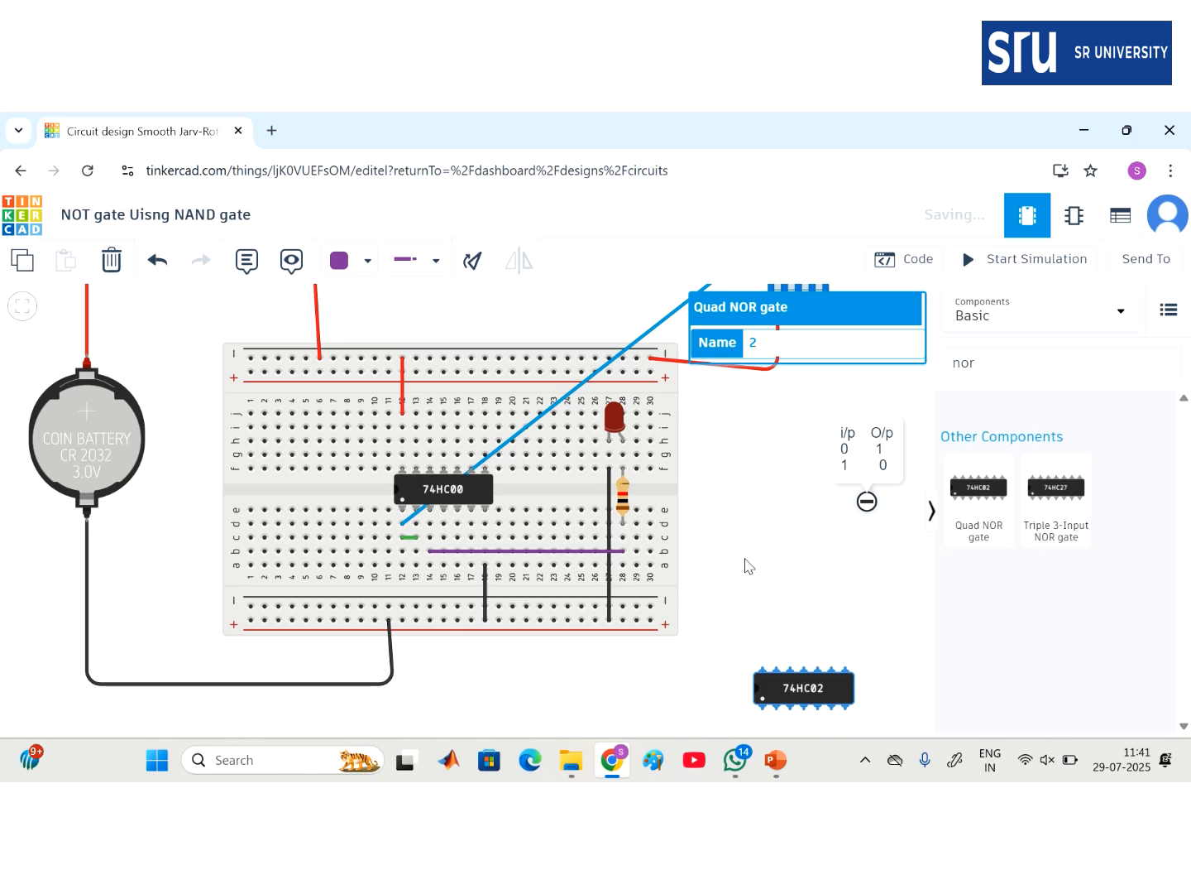
{"action": "left_click_drag", "start_coordinate": [745, 566], "coordinate": [768, 381]}
- Search components for 'bre' and place a small breadboard below the first circuit
{"action": "left_click", "coordinate": [986, 354]}
{"action": "key", "text": "BackSpace"}
{"action": "key", "text": "BackSpace"}
{"action": "key", "text": "BackSpace"}
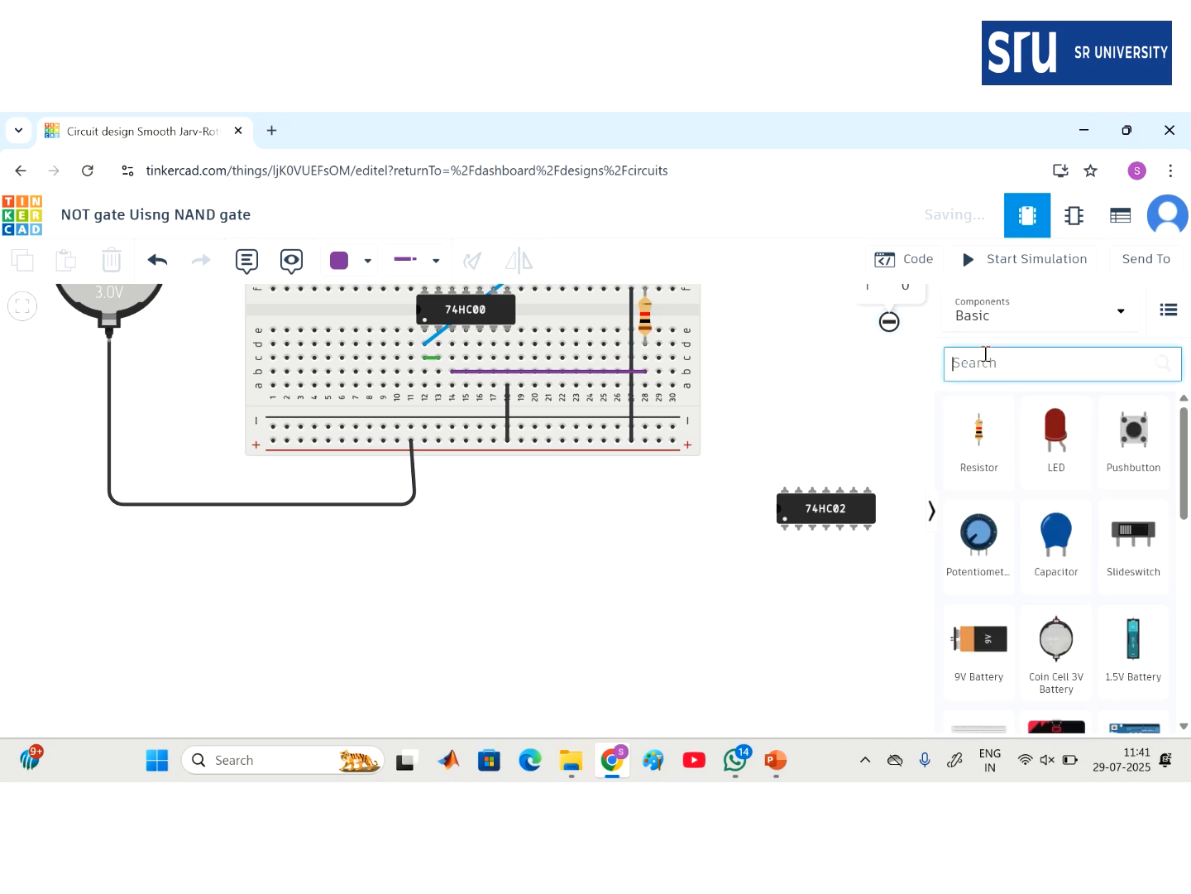
{"action": "type", "text": "bre"}
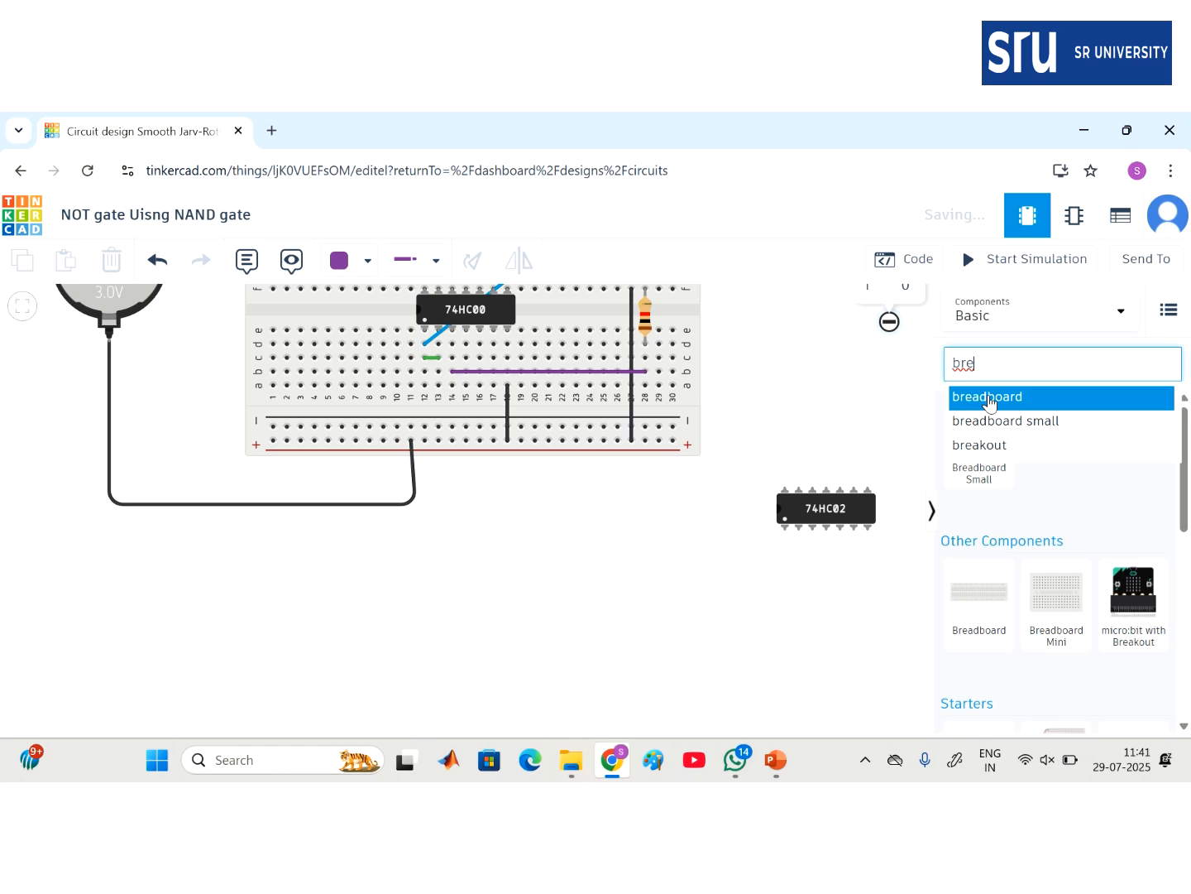
{"action": "left_click", "coordinate": [989, 398]}
{"action": "left_click_drag", "start_coordinate": [985, 413], "coordinate": [488, 689]}
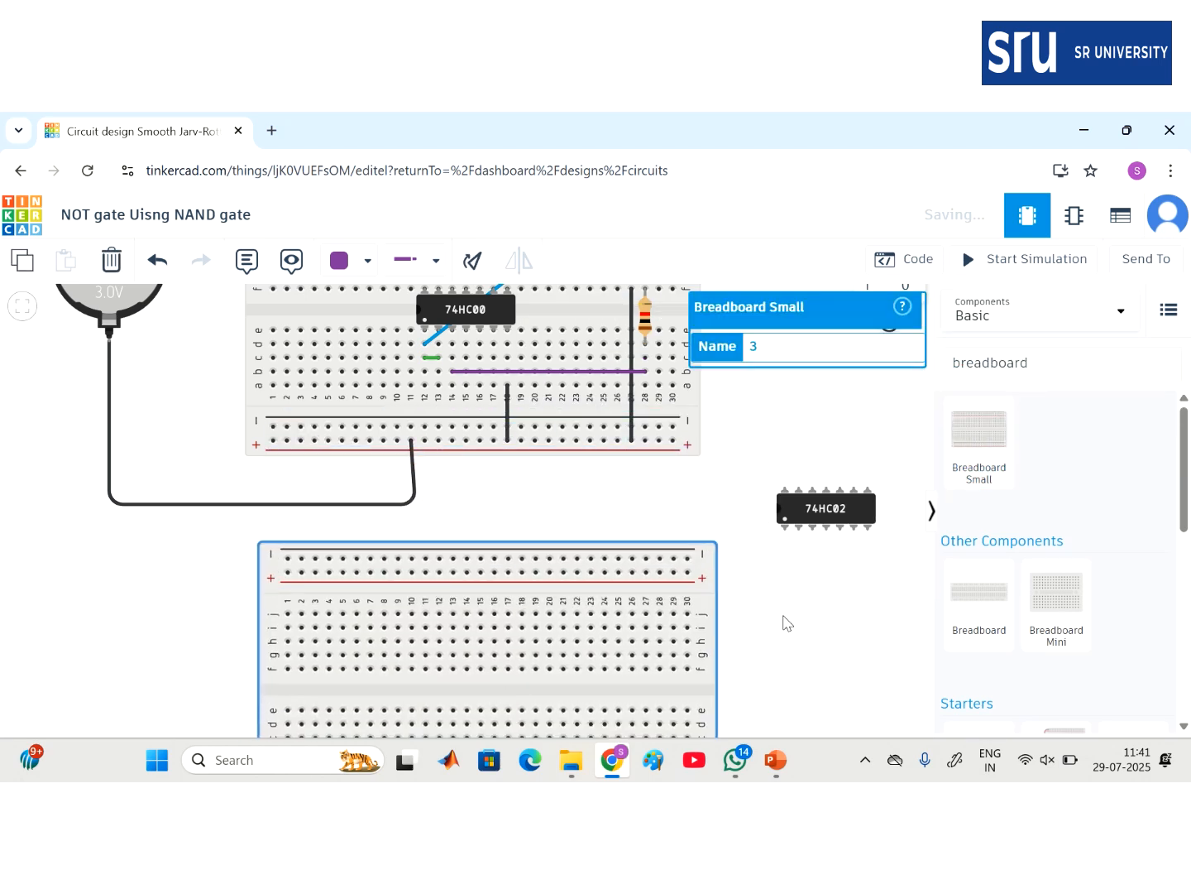
- Seat the 74HC02 across the new breadboard's centre gap and center it in view
{"action": "left_click", "coordinate": [828, 527]}
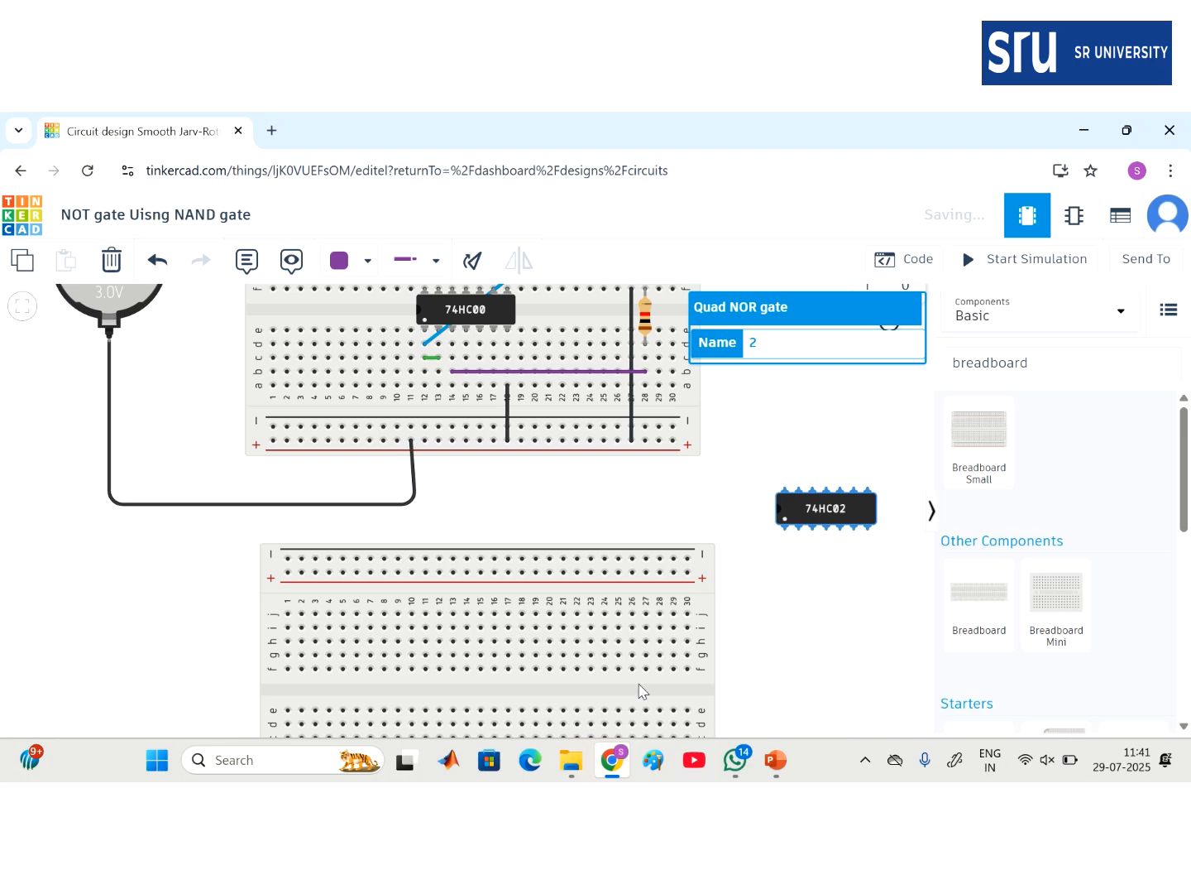
{"action": "left_click_drag", "start_coordinate": [827, 508], "coordinate": [510, 685]}
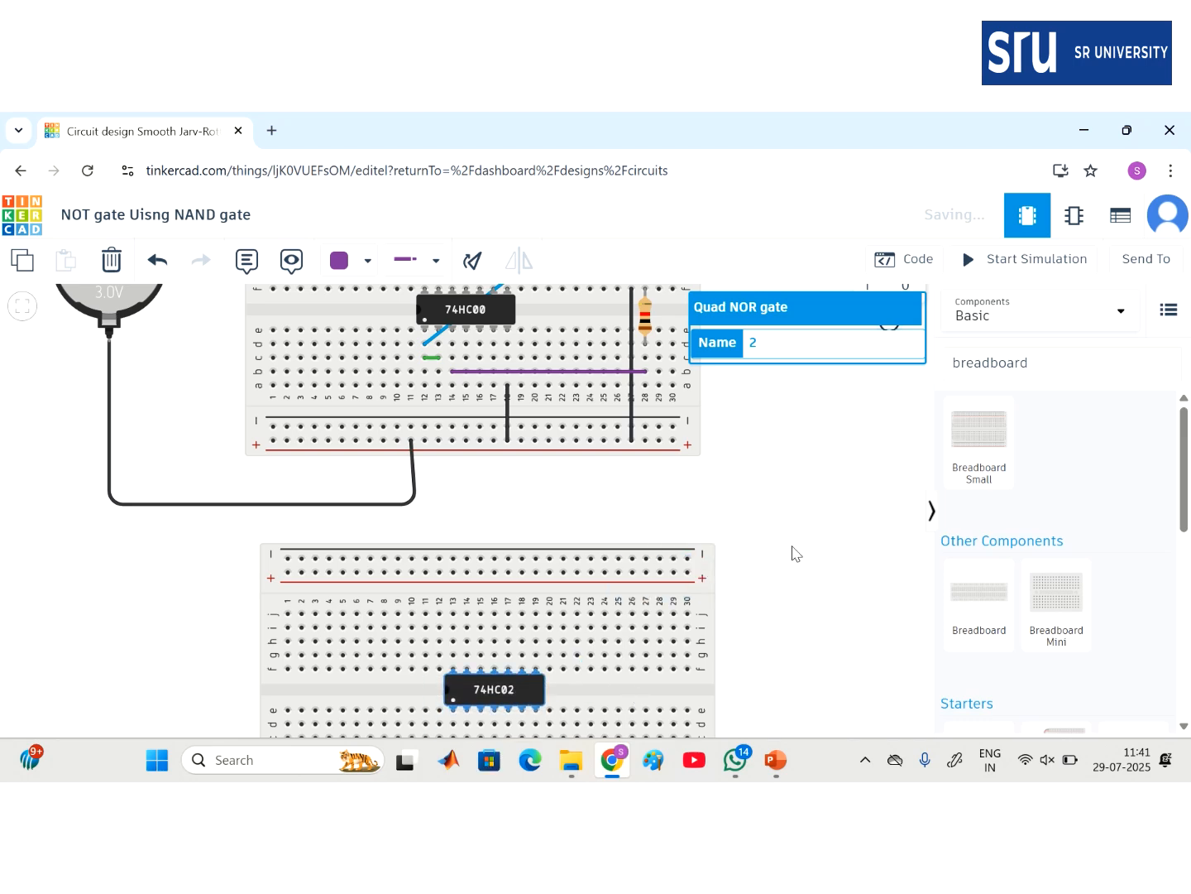
{"action": "scroll", "coordinate": [791, 552], "scroll_direction": "down", "scroll_amount": 5}
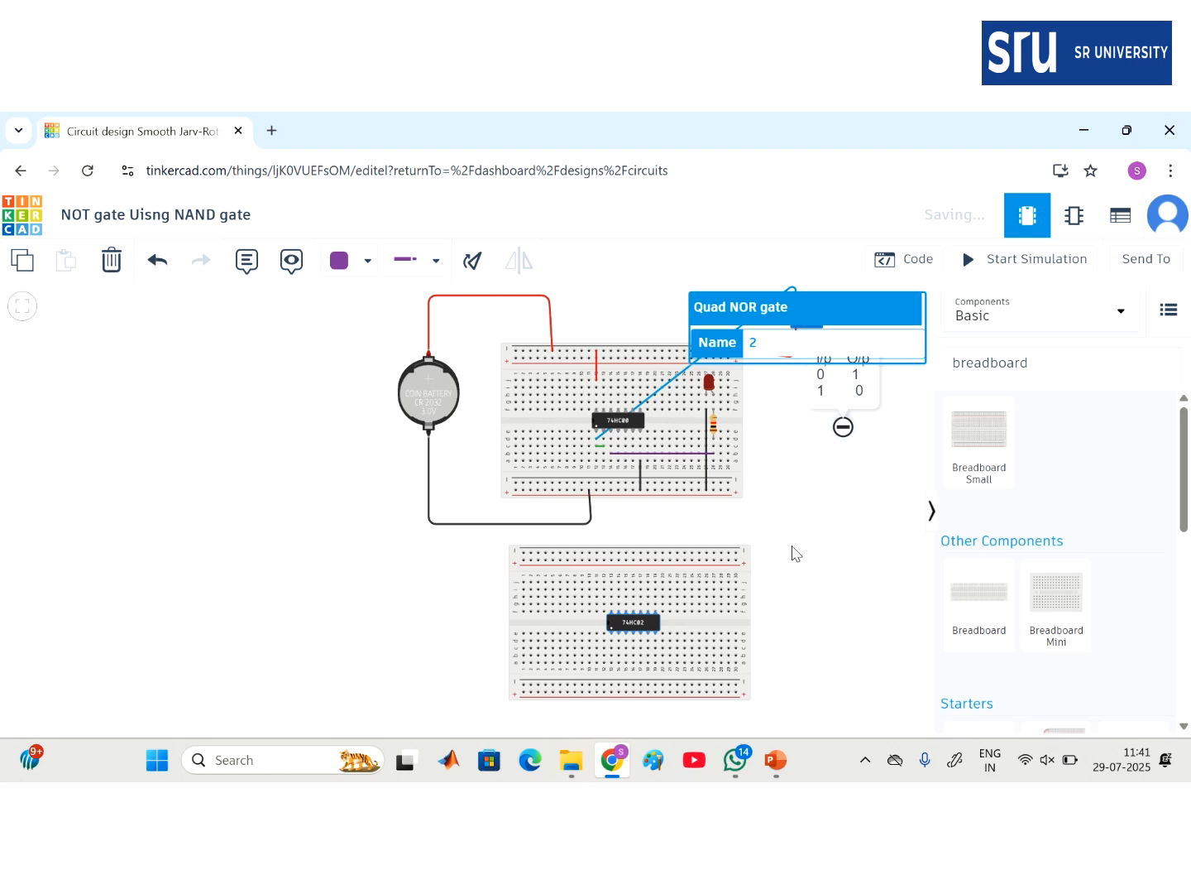
{"action": "left_click", "coordinate": [792, 553]}
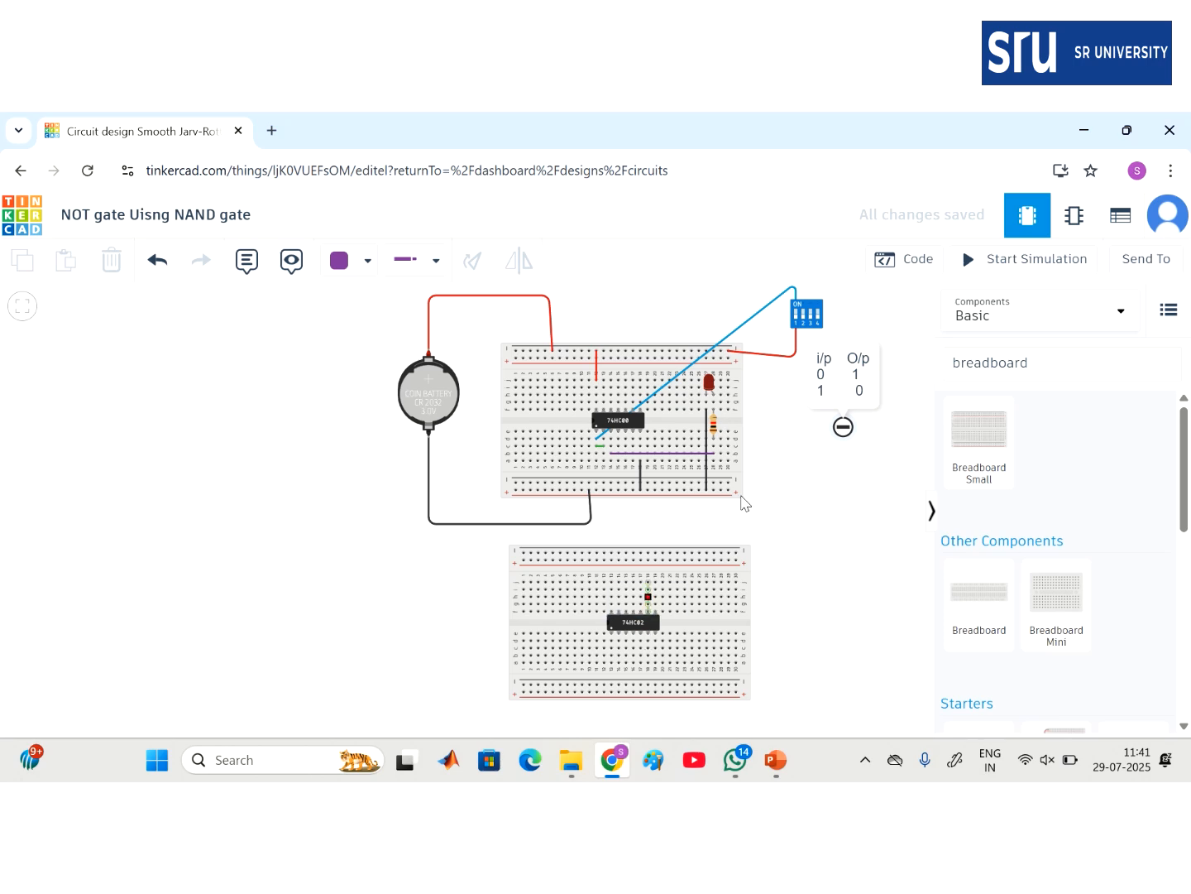
{"action": "scroll", "coordinate": [737, 484], "scroll_direction": "up", "scroll_amount": 5}
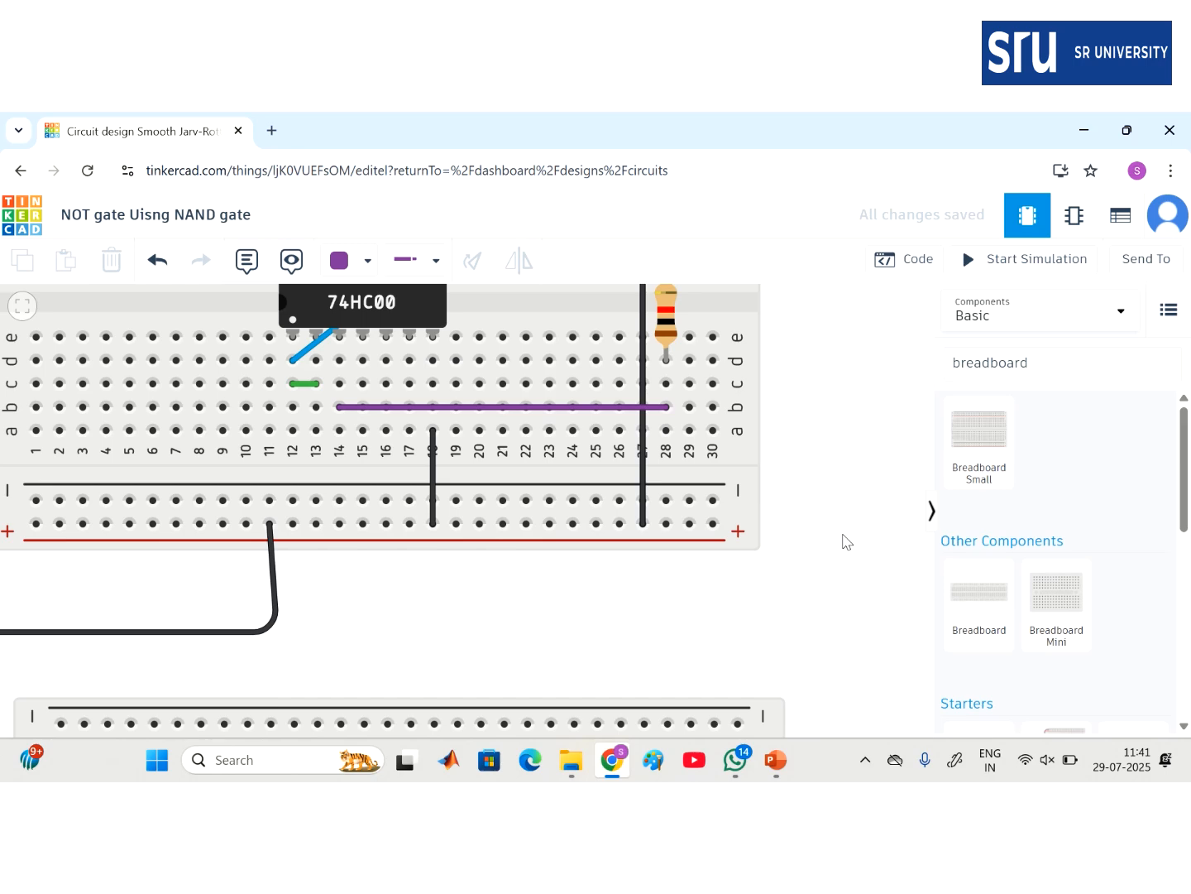
{"action": "key", "text": "super+s"}
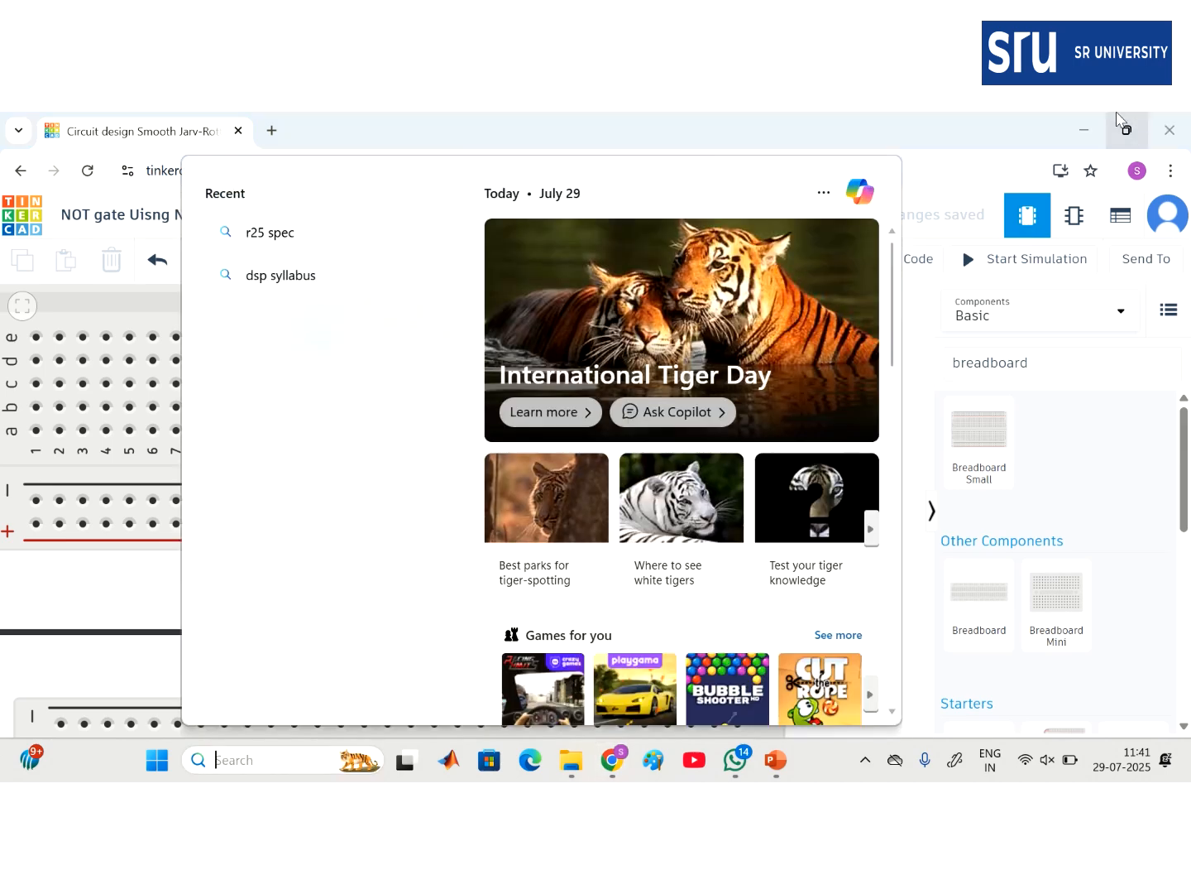
{"action": "left_click", "coordinate": [973, 127]}
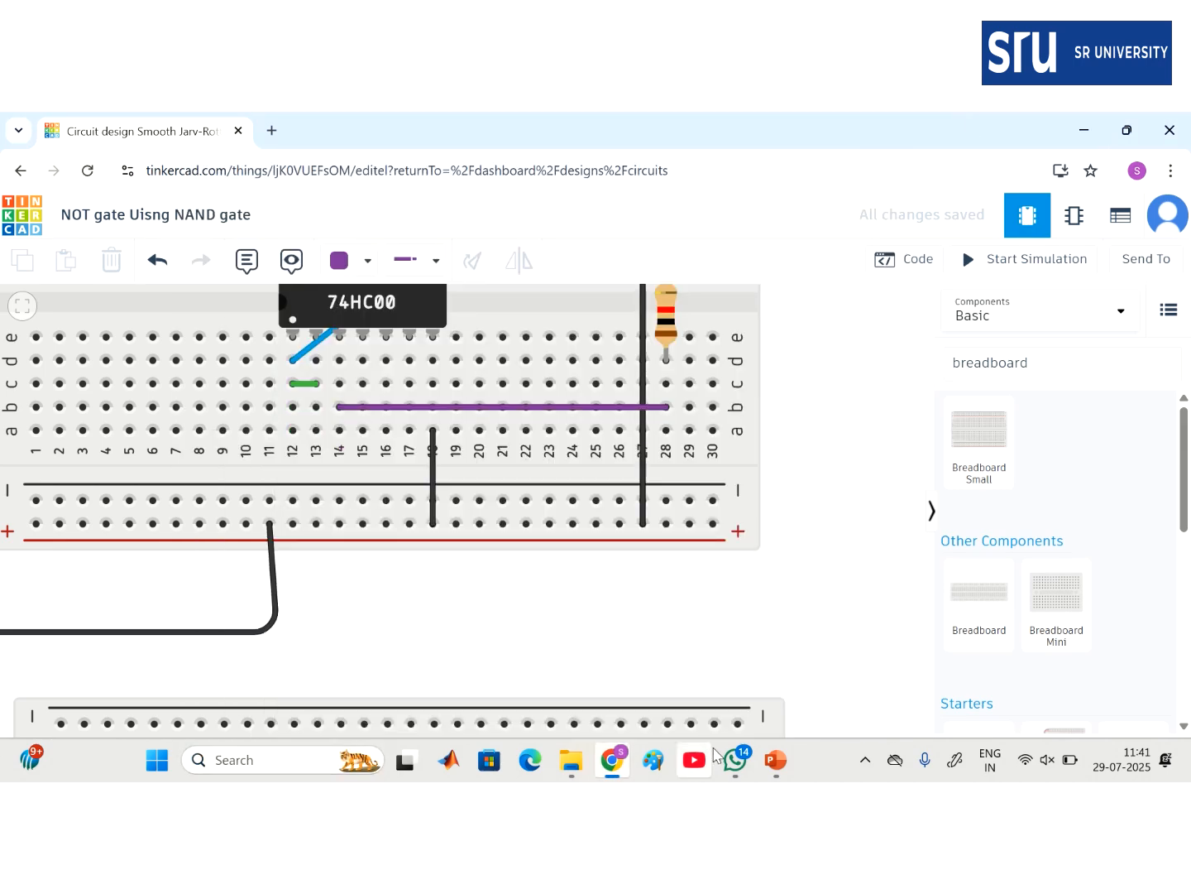
{"action": "left_click_drag", "start_coordinate": [668, 662], "coordinate": [750, 300]}
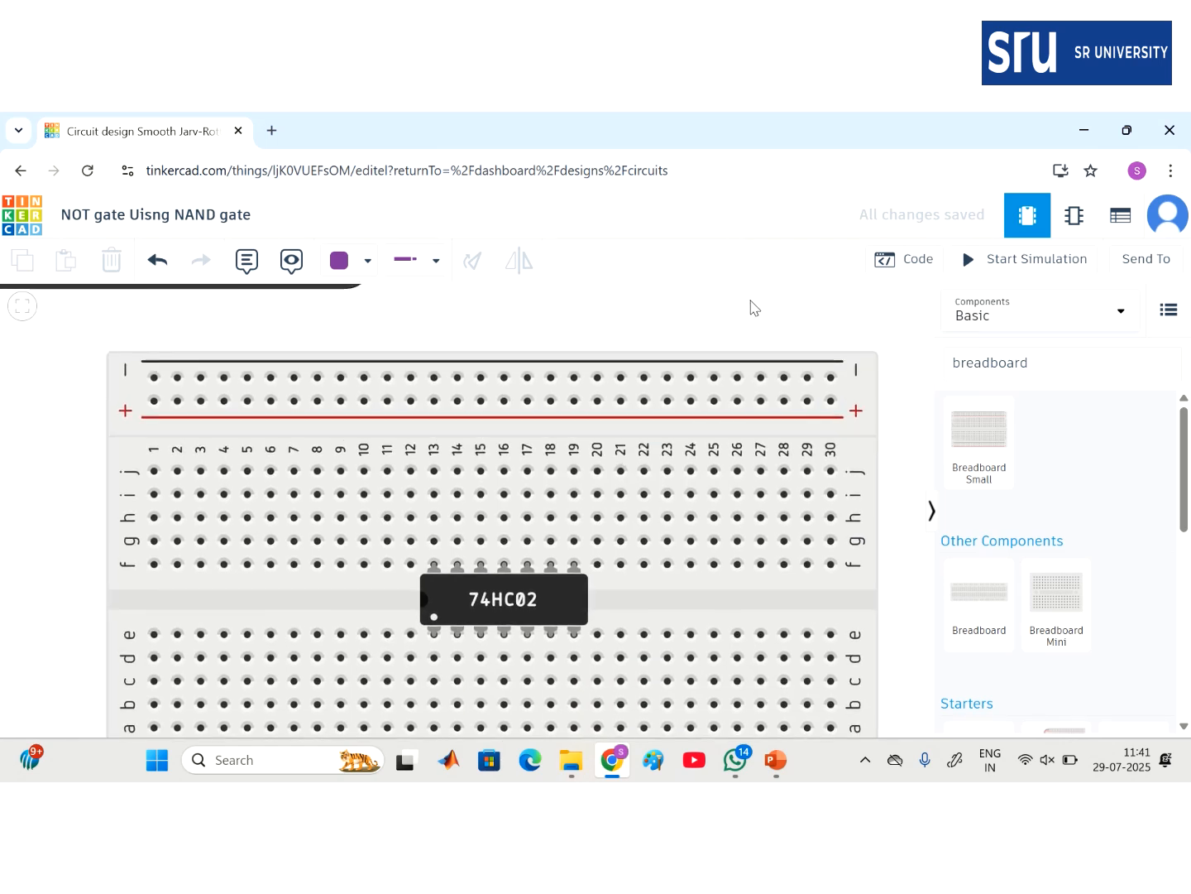
{"action": "left_click_drag", "start_coordinate": [750, 308], "coordinate": [692, 289]}
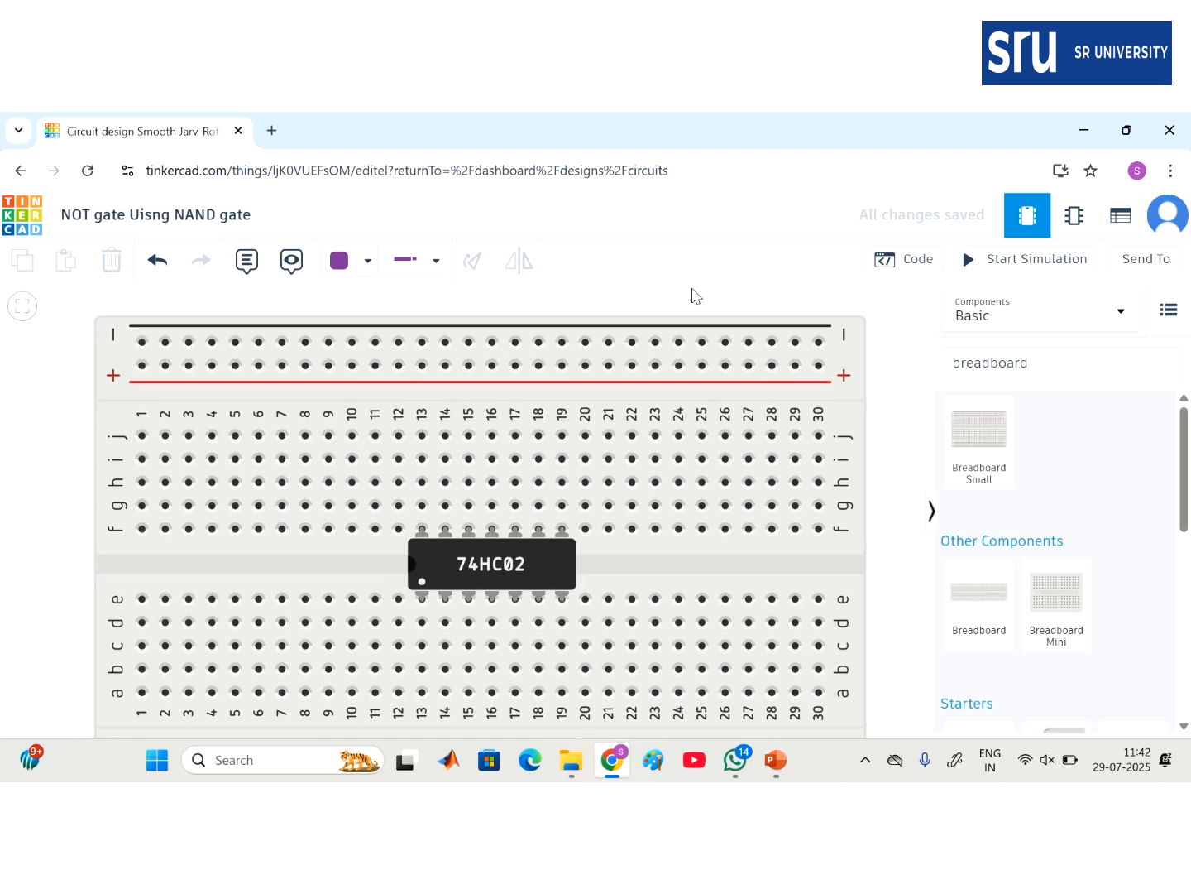
- Place a resistor at column 28 and an LED at column 27 on the new breadboard
{"action": "left_click", "coordinate": [1048, 373]}
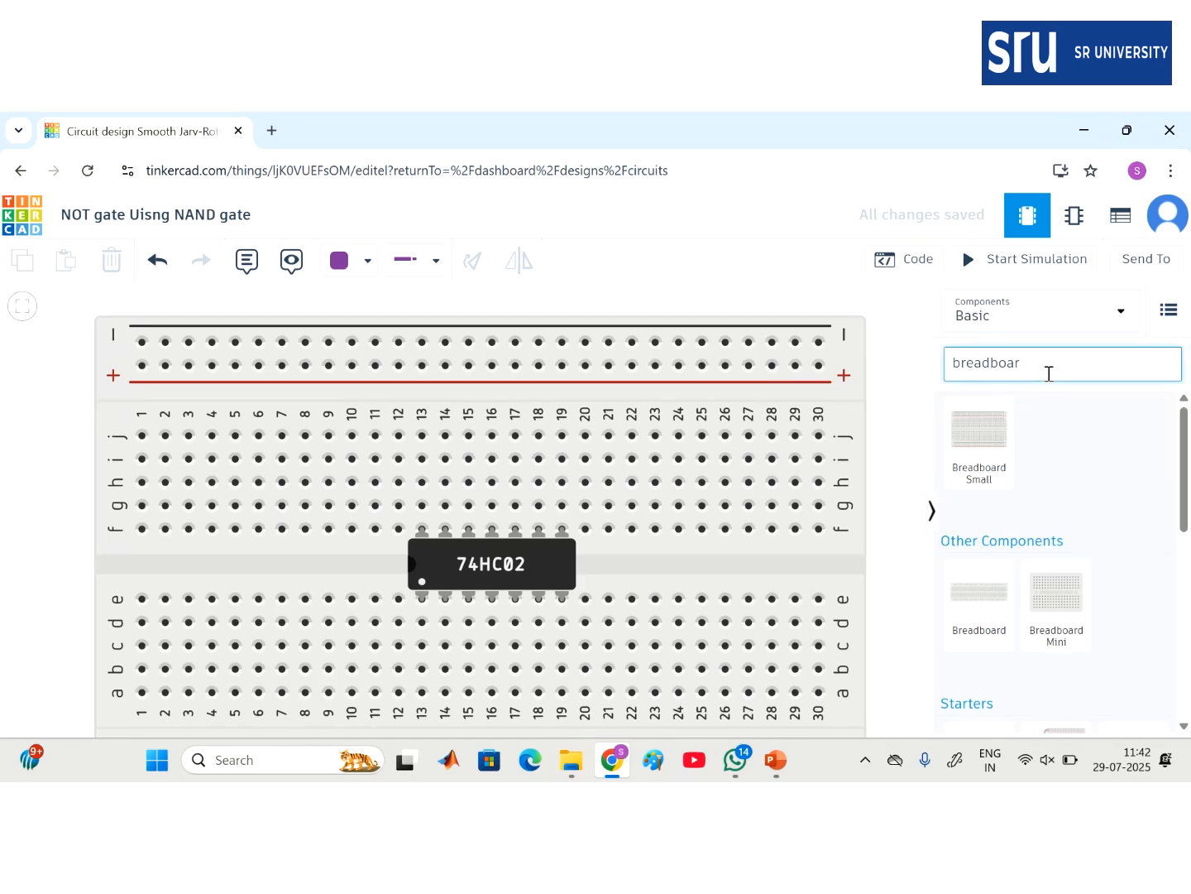
{"action": "key", "text": "BackSpace"}
{"action": "key", "text": "BackSpace"}
{"action": "key", "text": "BackSpace"}
{"action": "key", "text": "BackSpace"}
{"action": "key", "text": "BackSpace"}
{"action": "key", "text": "BackSpace"}
{"action": "key", "text": "BackSpace"}
{"action": "key", "text": "BackSpace"}
{"action": "key", "text": "BackSpace"}
{"action": "left_click_drag", "start_coordinate": [970, 448], "coordinate": [769, 580]}
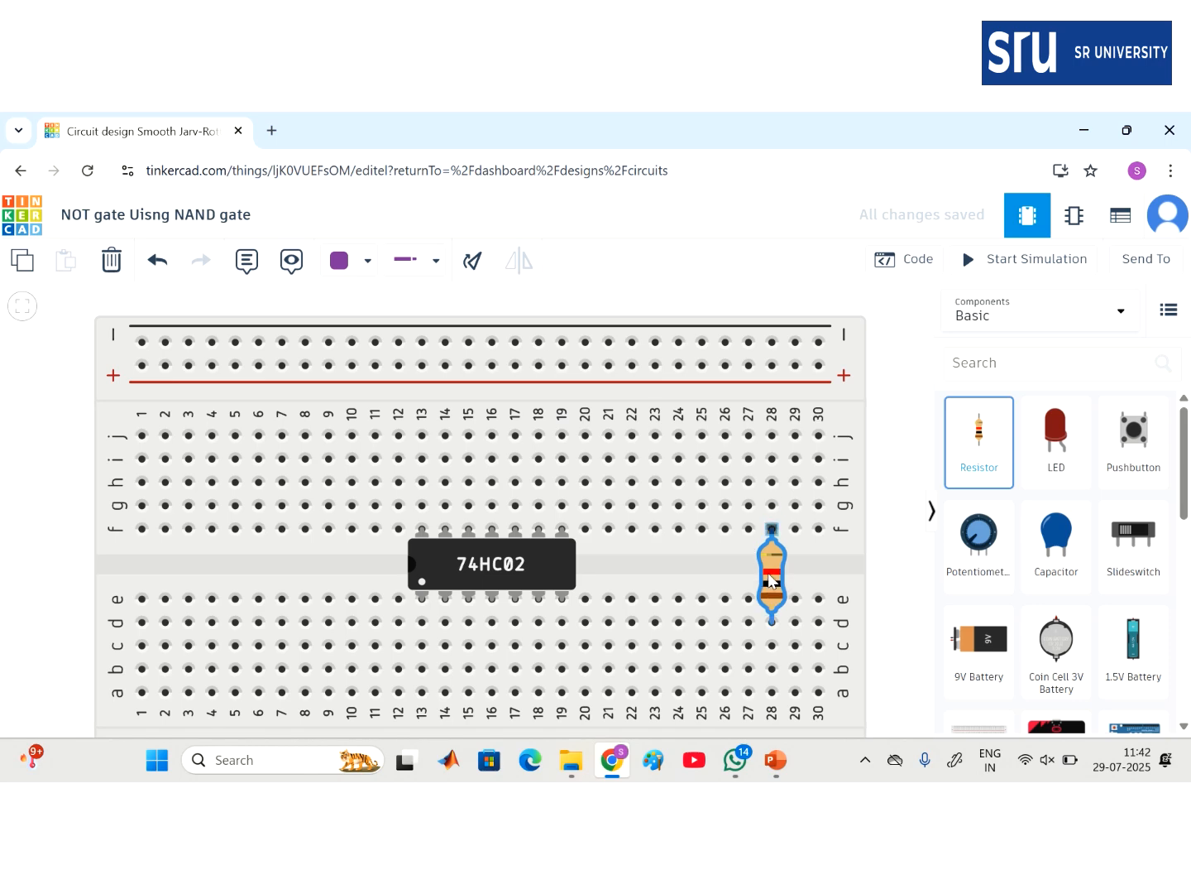
{"action": "left_click_drag", "start_coordinate": [1052, 447], "coordinate": [766, 501]}
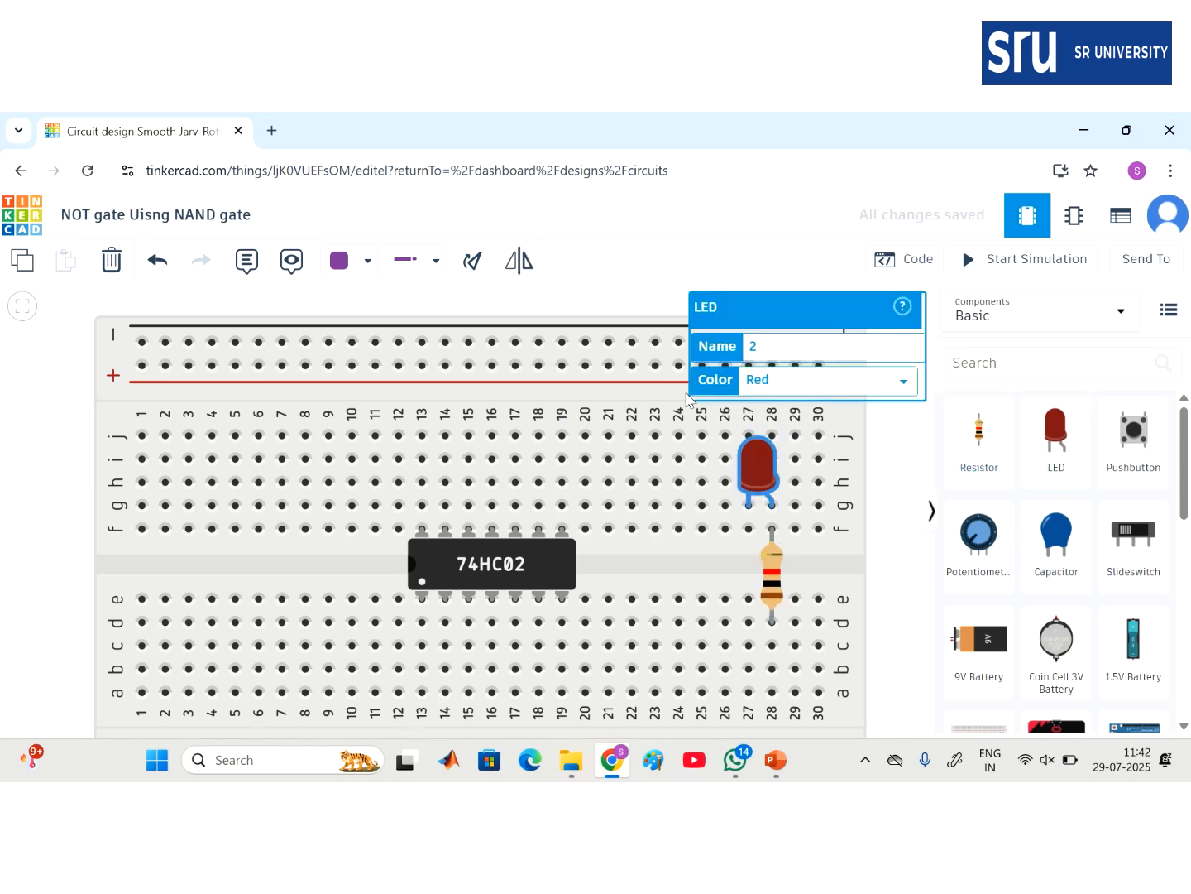
- Make the LED orange and add a 3V coin cell battery left of the breadboard
{"action": "left_click", "coordinate": [767, 383]}
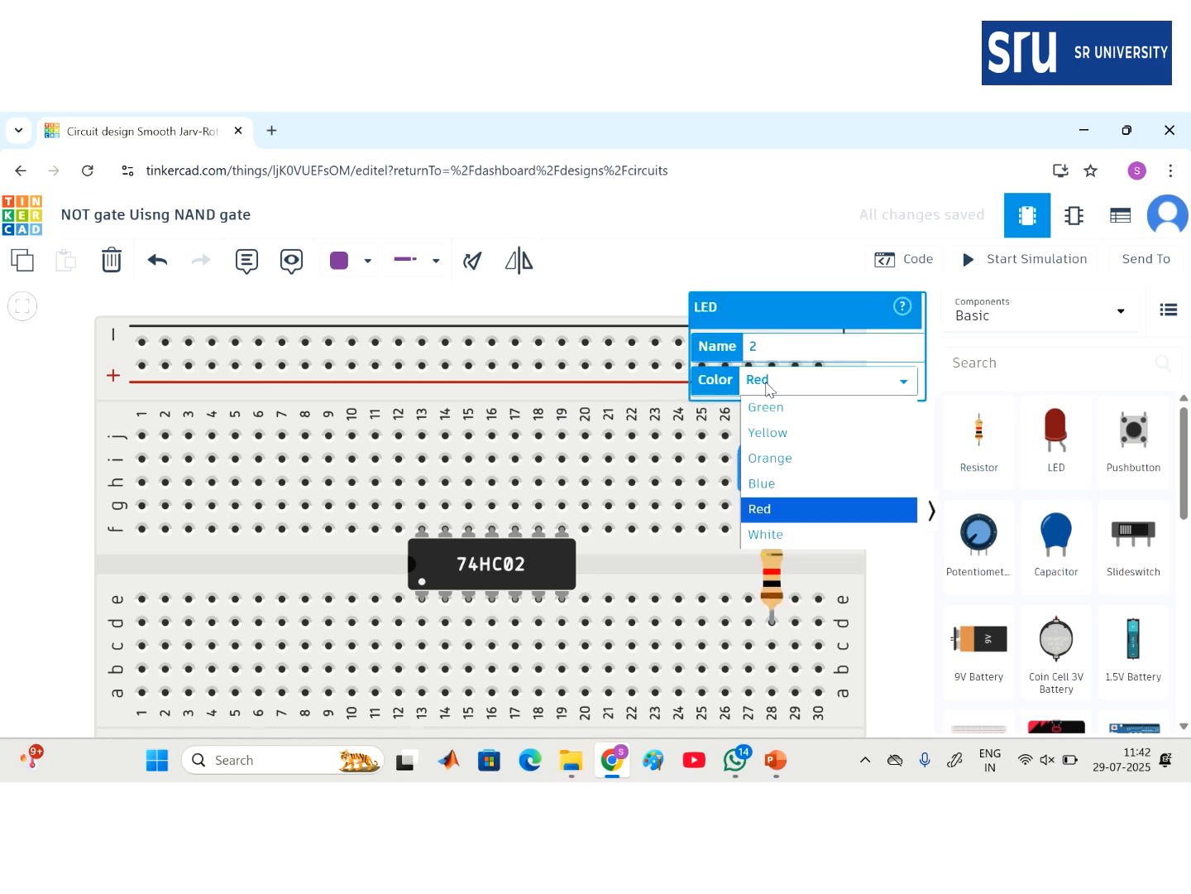
{"action": "left_click", "coordinate": [784, 457]}
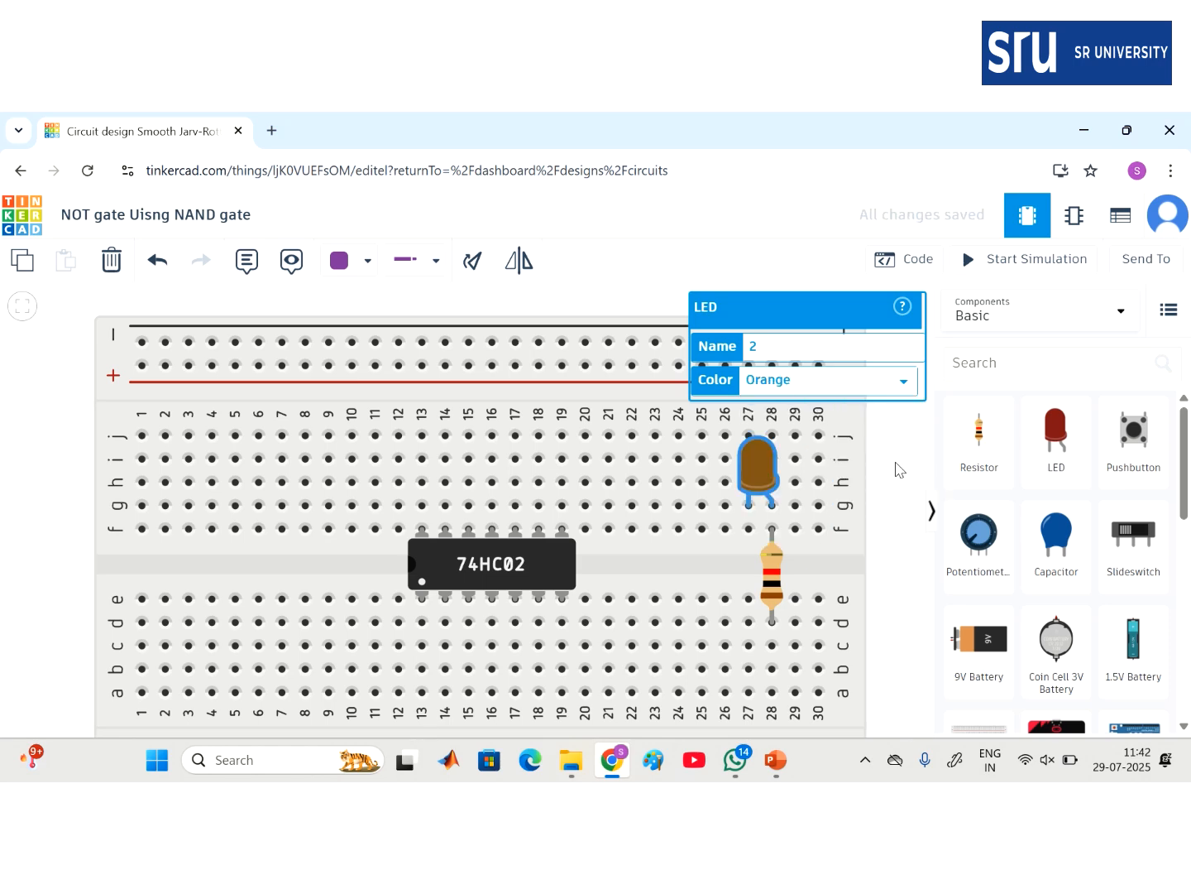
{"action": "left_click", "coordinate": [898, 468]}
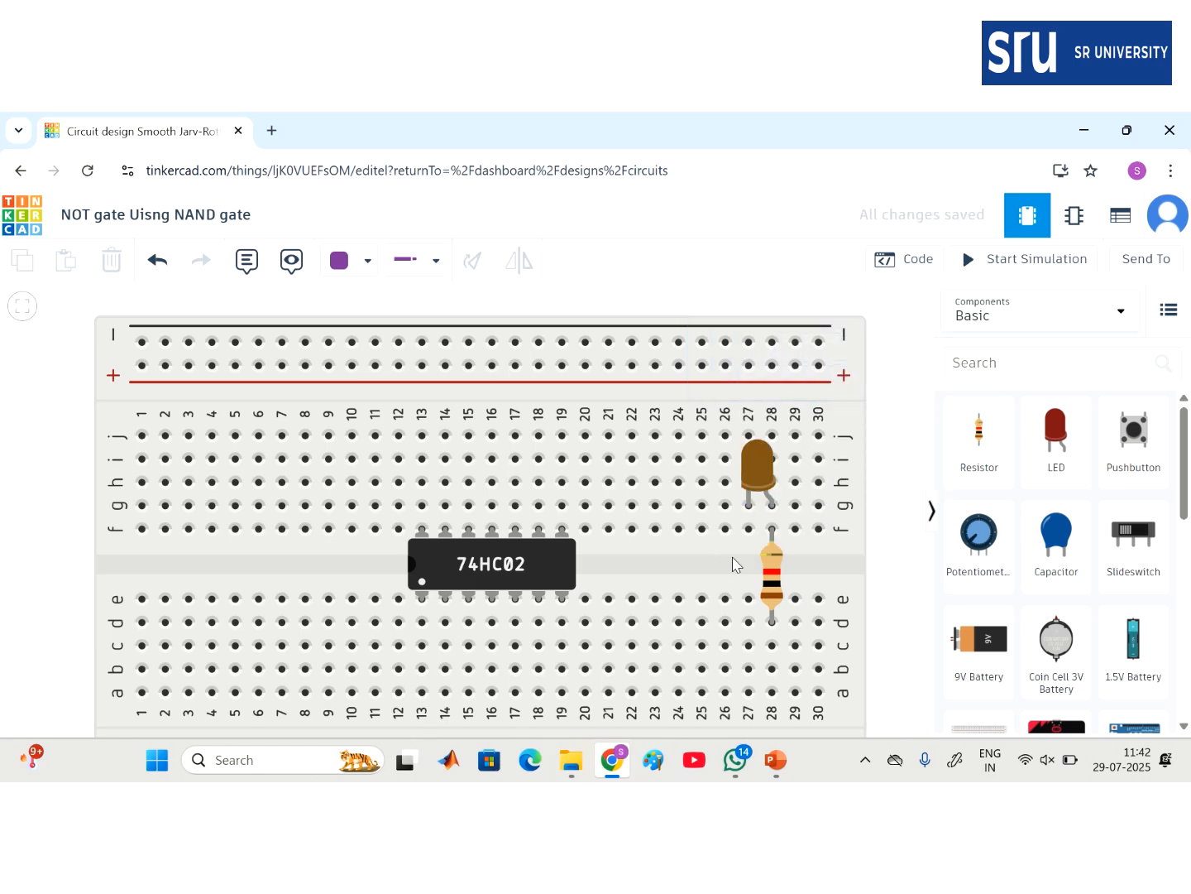
{"action": "left_click_drag", "start_coordinate": [1057, 641], "coordinate": [17, 517]}
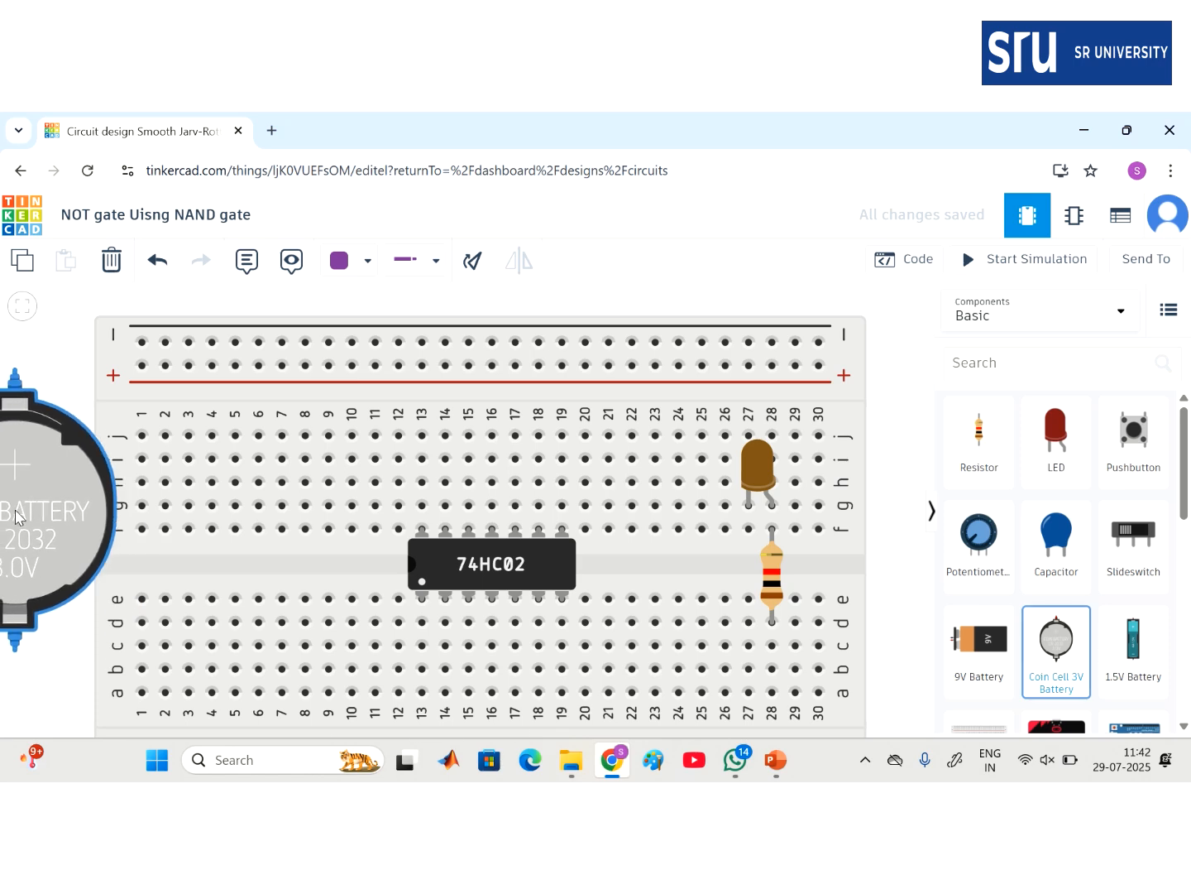
{"action": "left_click", "coordinate": [15, 374]}
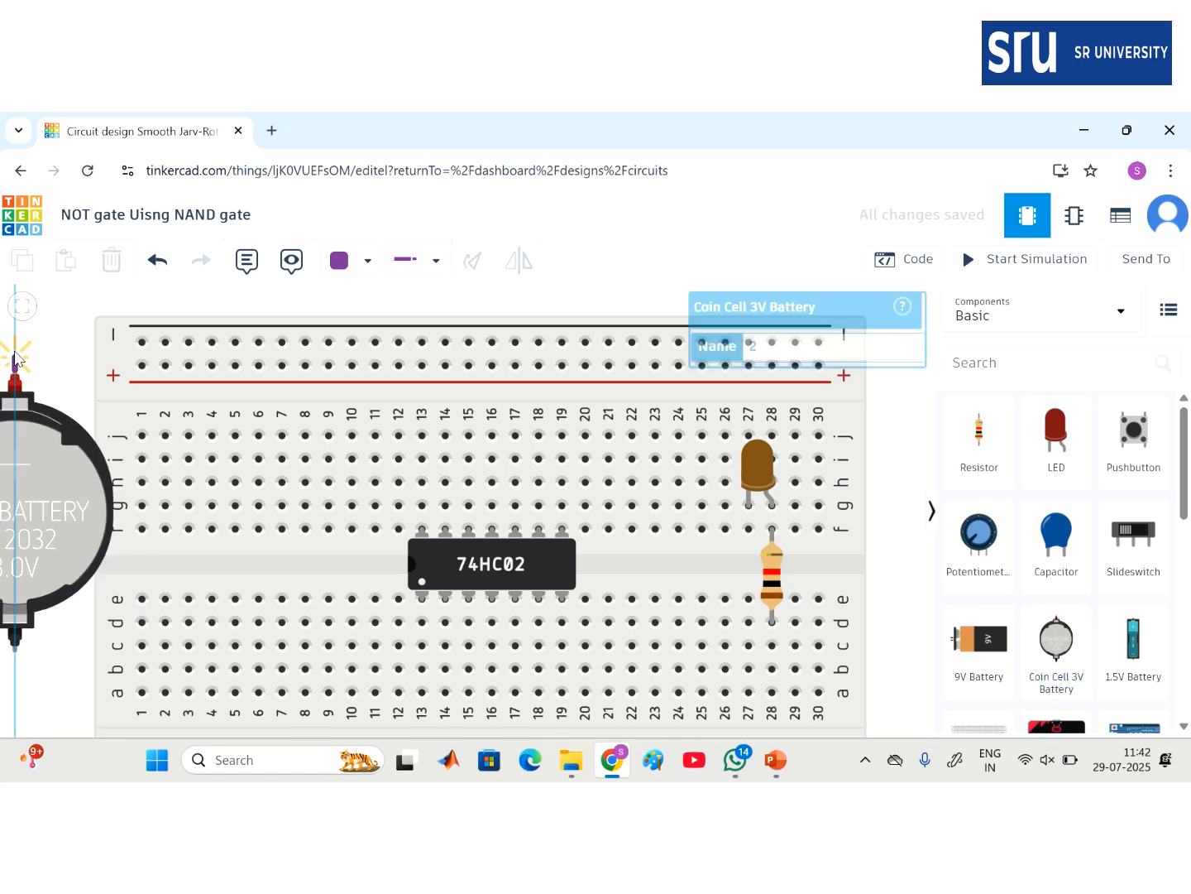
- Route the coin battery's wire through a bend point to the breadboard's top rail
{"action": "left_click", "coordinate": [15, 332]}
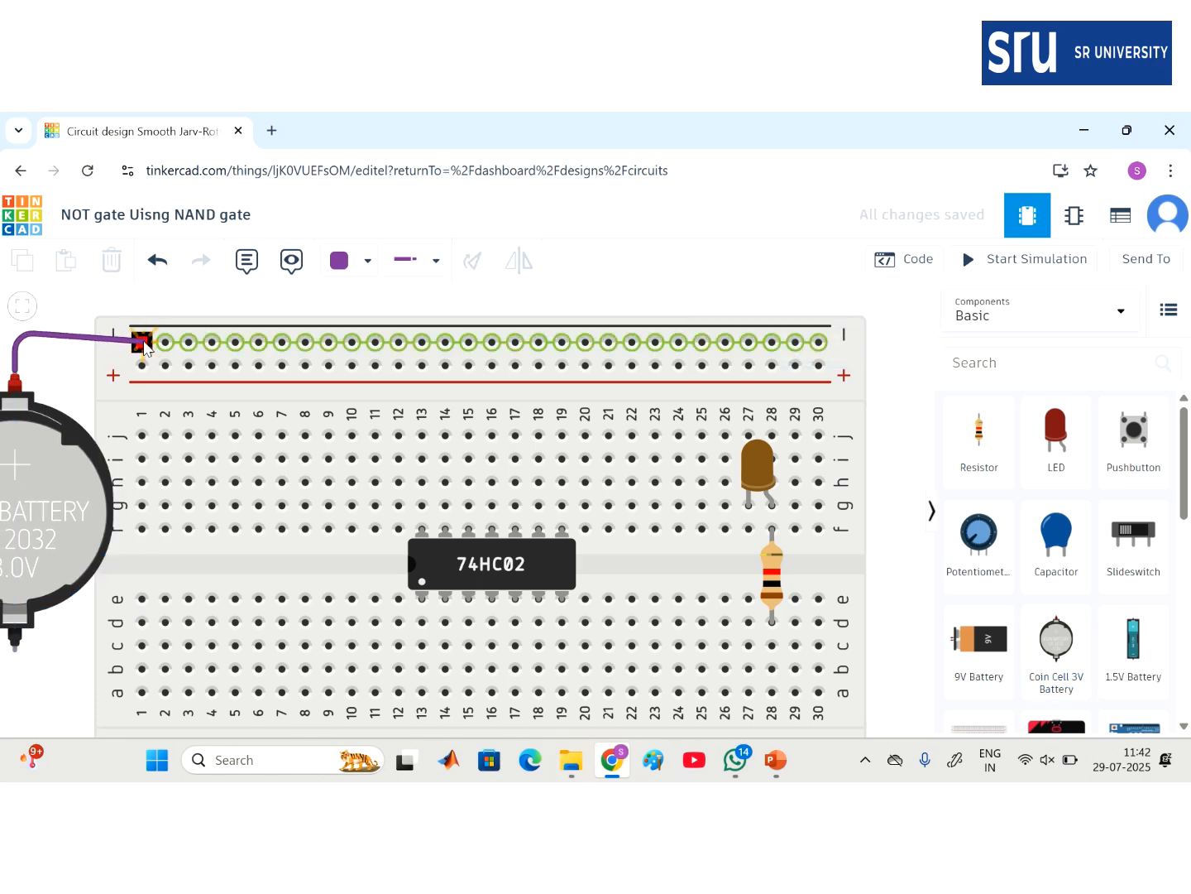
{"action": "left_click", "coordinate": [142, 341]}
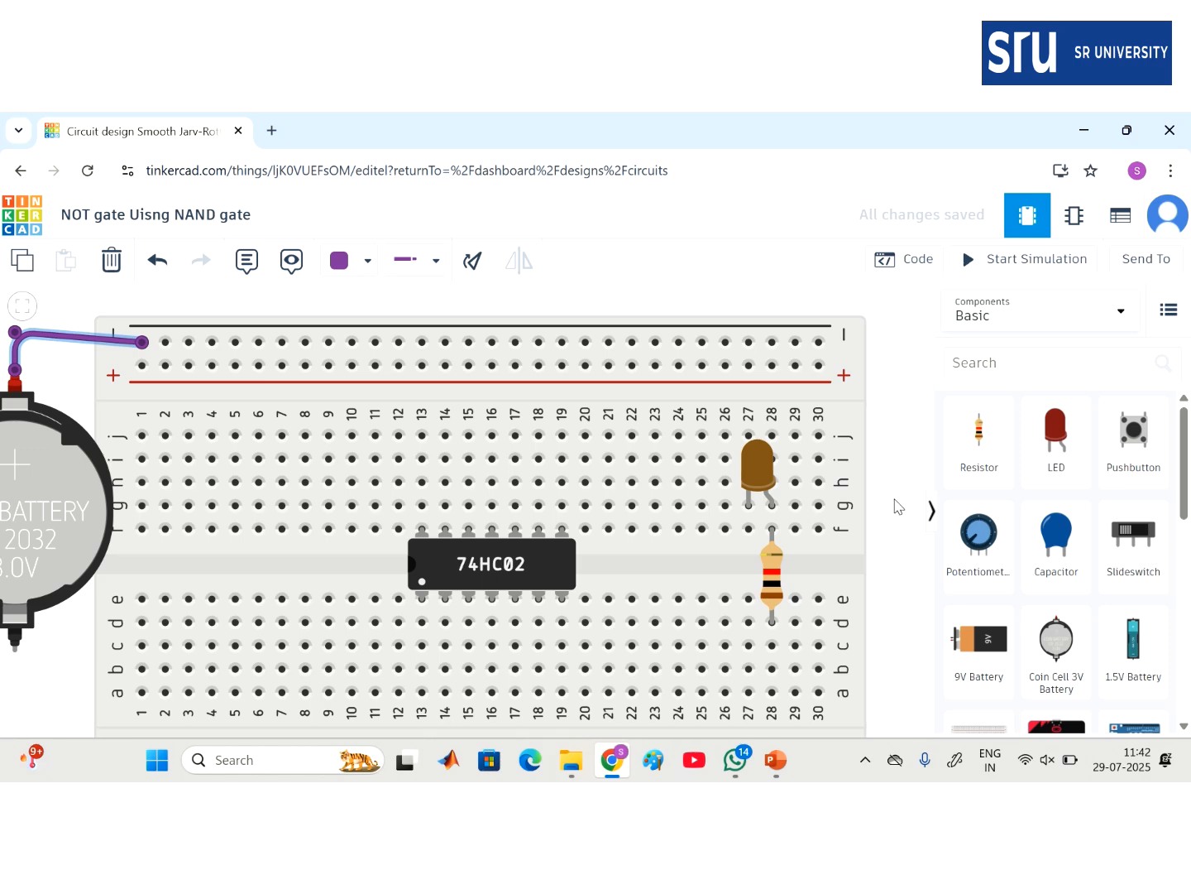
{"action": "scroll", "coordinate": [898, 506], "scroll_direction": "down", "scroll_amount": 3}
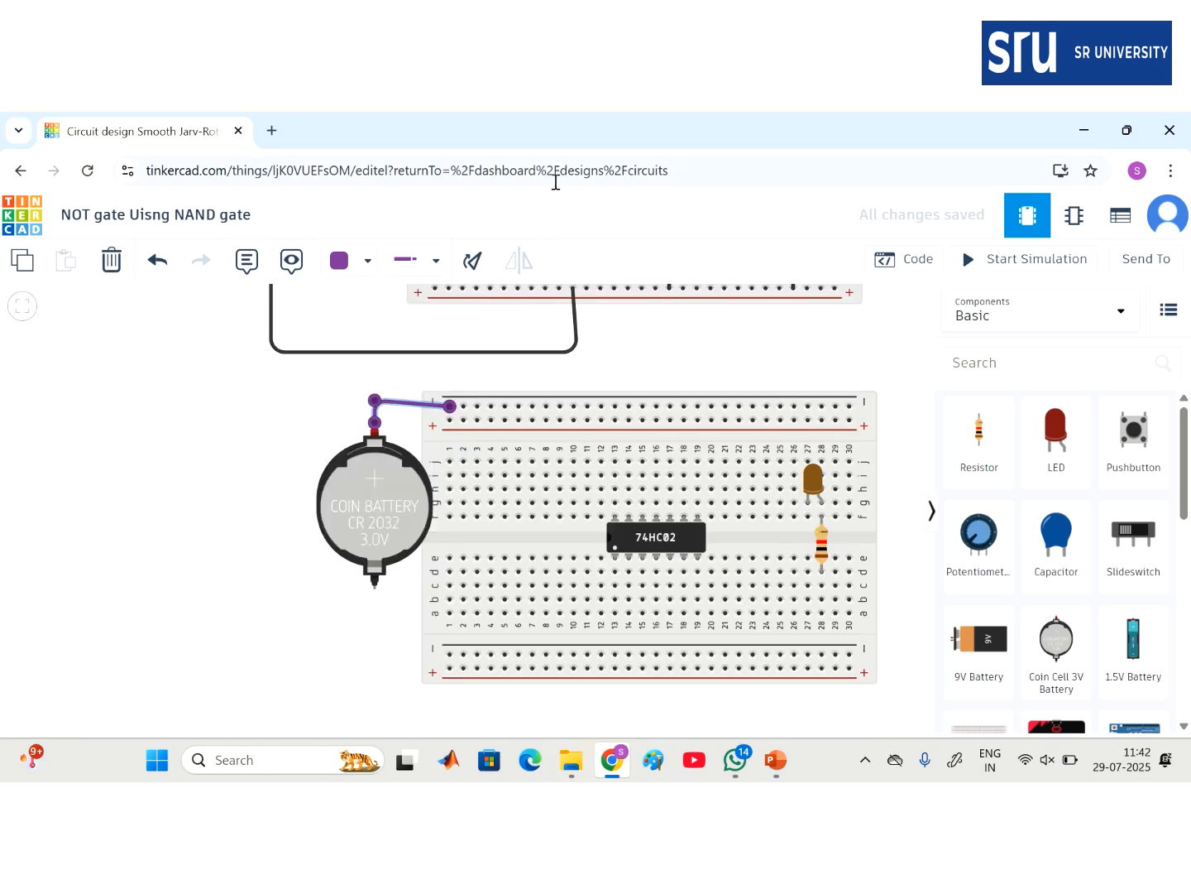
{"action": "mouse_move", "coordinate": [452, 116]}
{"action": "left_click", "coordinate": [471, 149]}
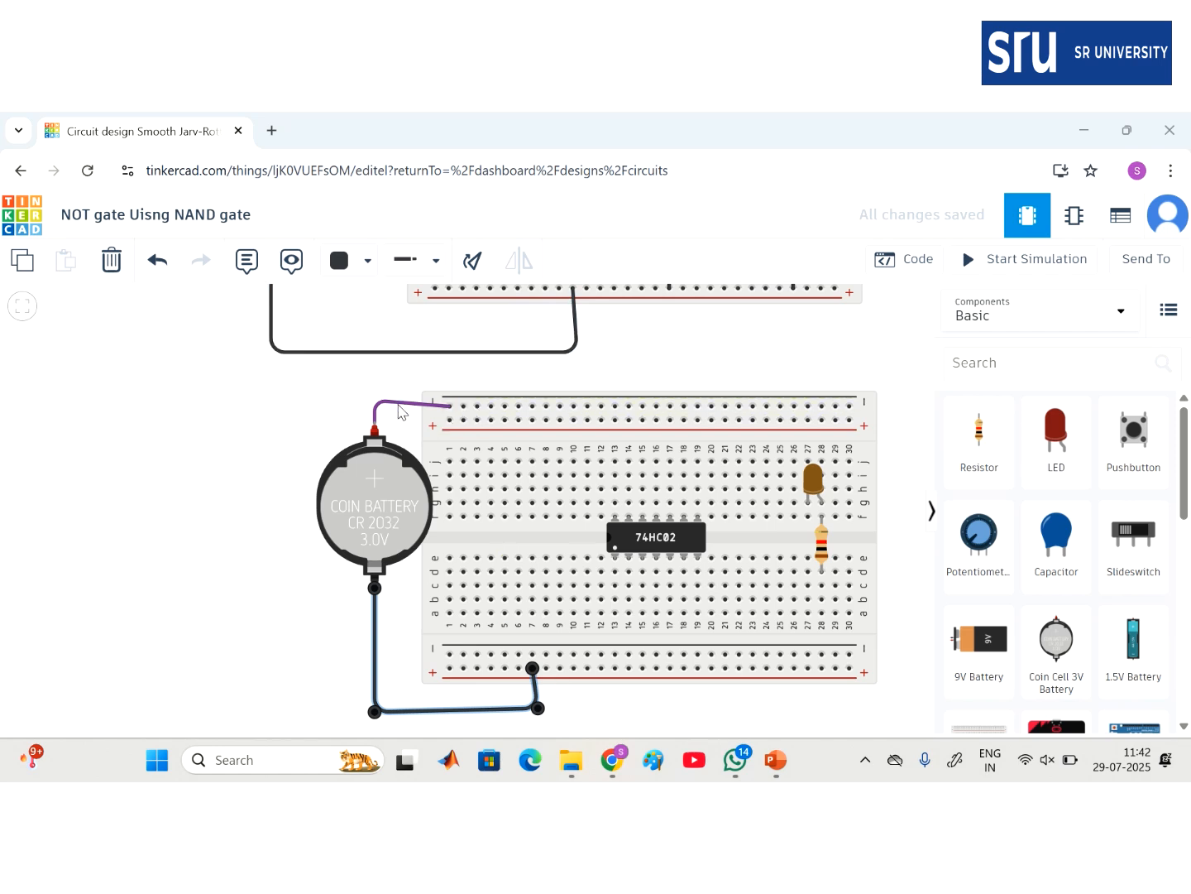
- Colour the battery's top wire red and frame both circuits in view
{"action": "left_click", "coordinate": [400, 411]}
{"action": "left_click", "coordinate": [353, 272]}
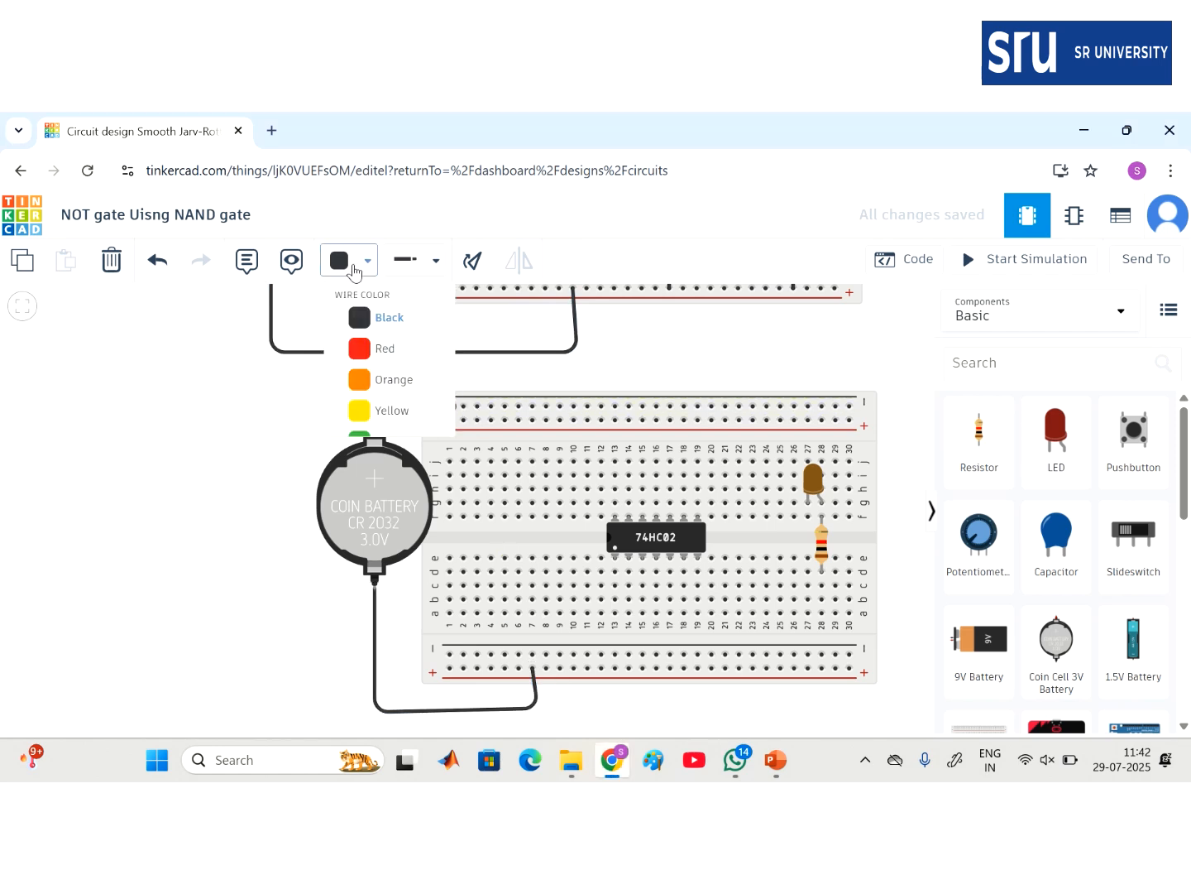
{"action": "left_click", "coordinate": [388, 358]}
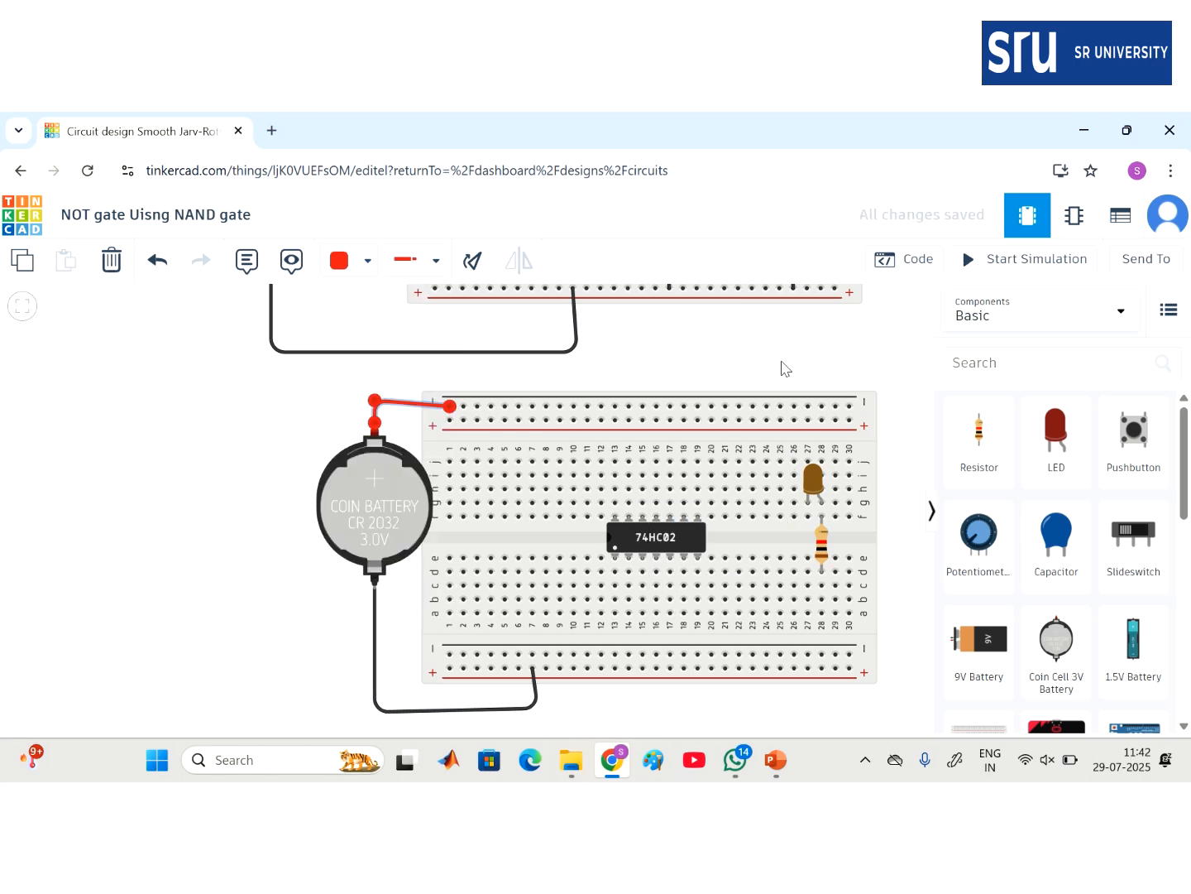
{"action": "scroll", "coordinate": [785, 368], "scroll_direction": "up", "scroll_amount": 10}
{"action": "scroll", "coordinate": [785, 367], "scroll_direction": "down", "scroll_amount": 9}
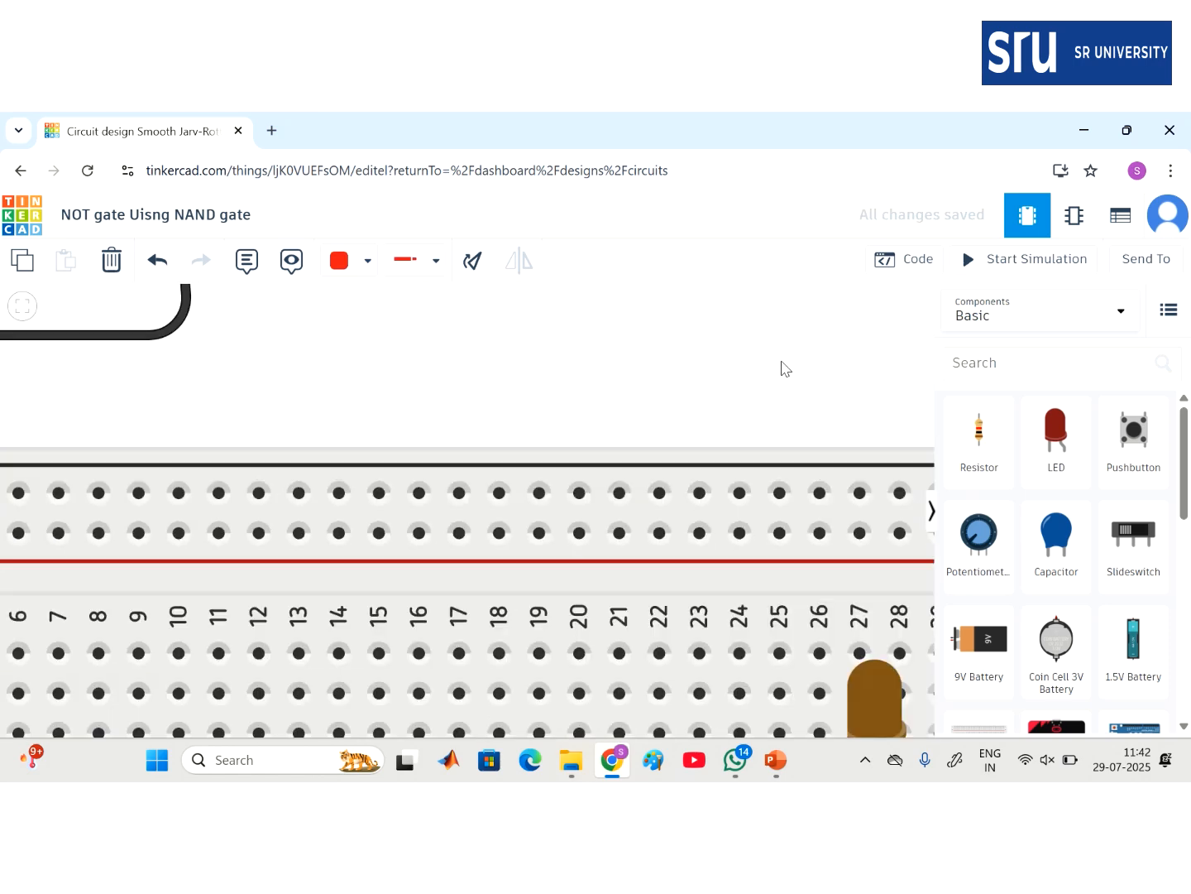
{"action": "scroll", "coordinate": [785, 367], "scroll_direction": "down", "scroll_amount": 3}
{"action": "left_click_drag", "start_coordinate": [812, 371], "coordinate": [608, 484]}
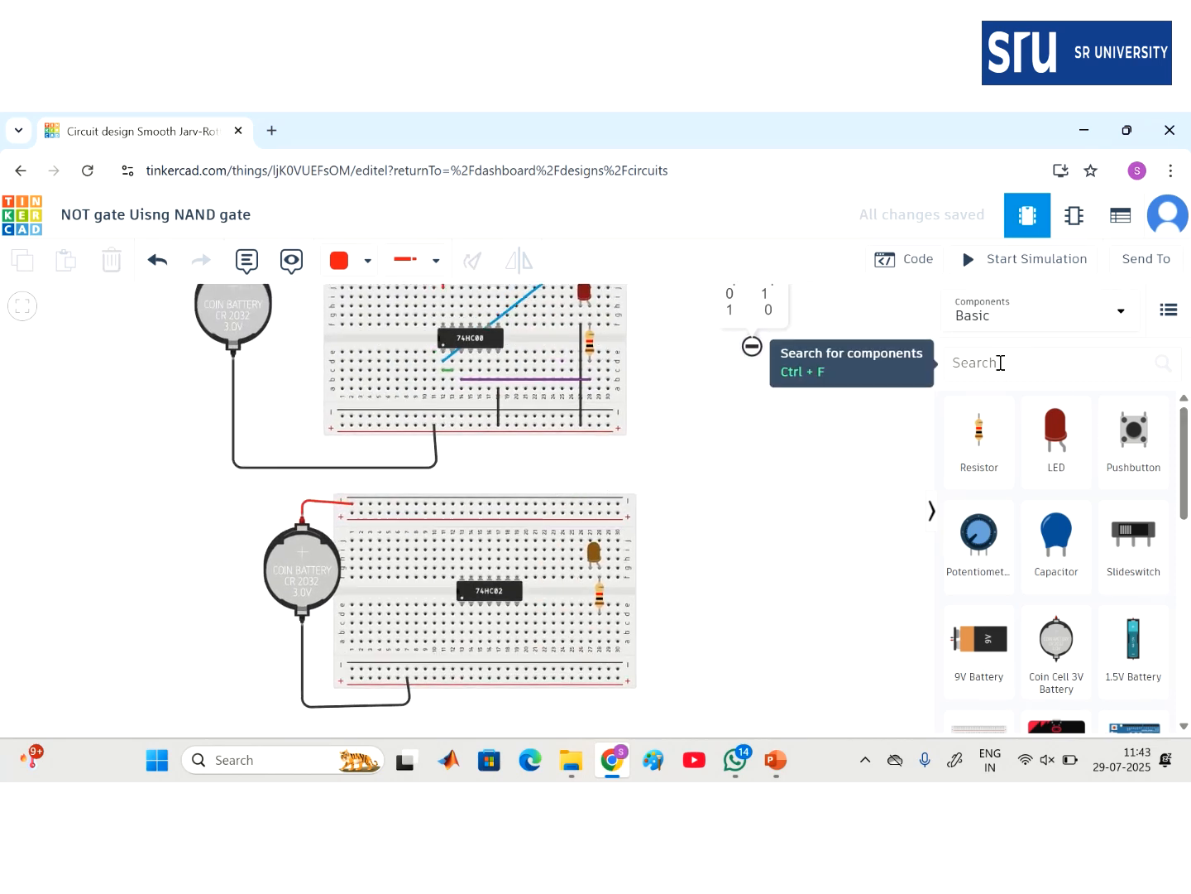
- Place a DIP Switch SPST x 4 right of the breadboard and wire terminal 1A to the top rail
{"action": "scroll", "coordinate": [1051, 631], "scroll_direction": "down", "scroll_amount": 2}
{"action": "scroll", "coordinate": [1050, 631], "scroll_direction": "down", "scroll_amount": 5}
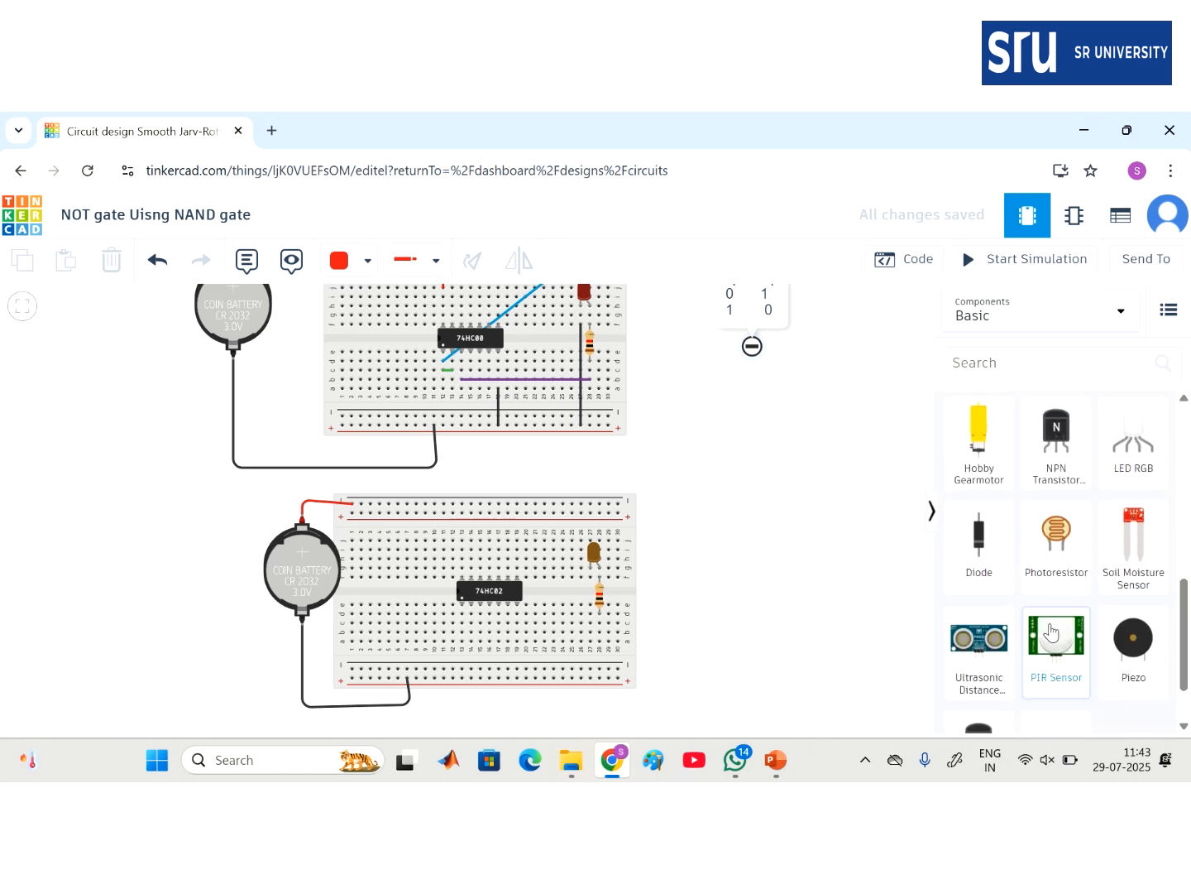
{"action": "scroll", "coordinate": [1051, 631], "scroll_direction": "up", "scroll_amount": 7}
{"action": "left_click", "coordinate": [996, 361]}
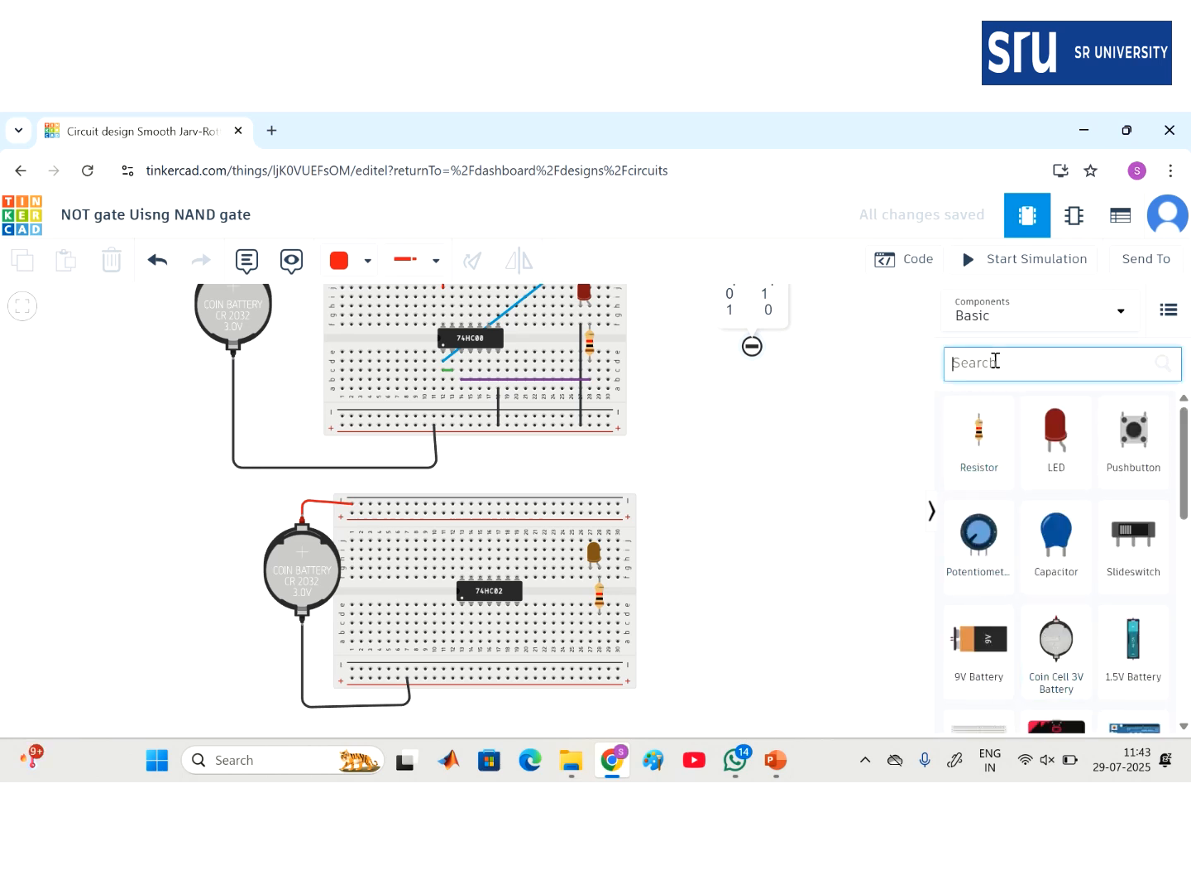
{"action": "type", "text": "spst"}
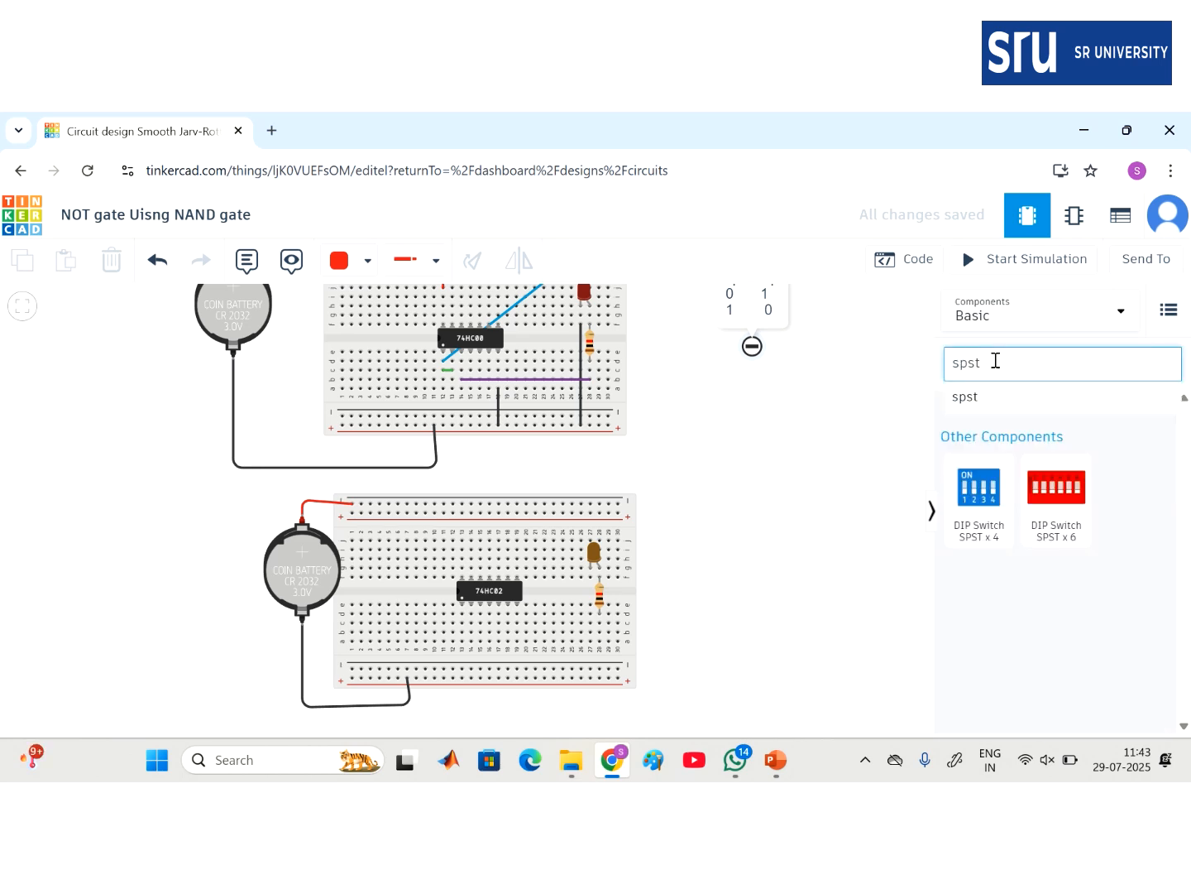
{"action": "left_click_drag", "start_coordinate": [974, 510], "coordinate": [710, 497]}
{"action": "left_click", "coordinate": [695, 506]}
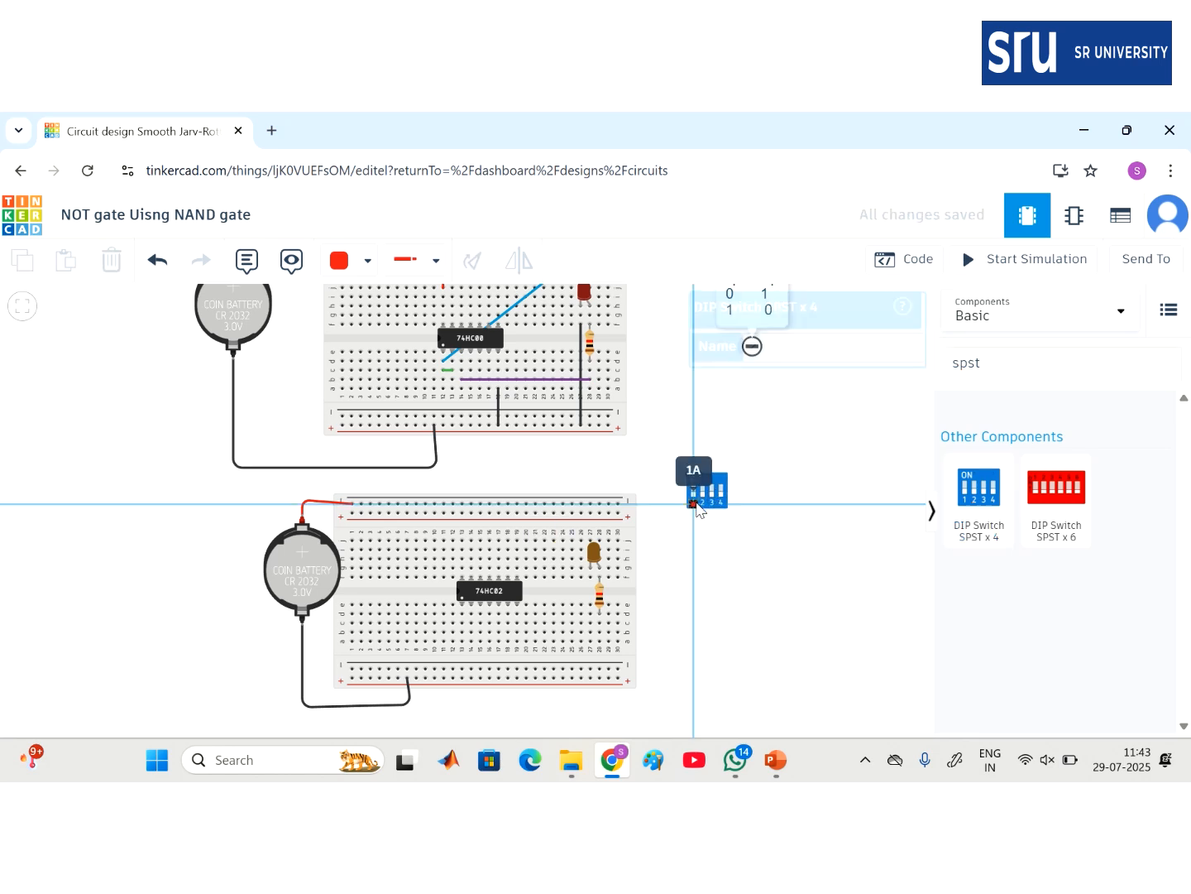
{"action": "left_click", "coordinate": [618, 503]}
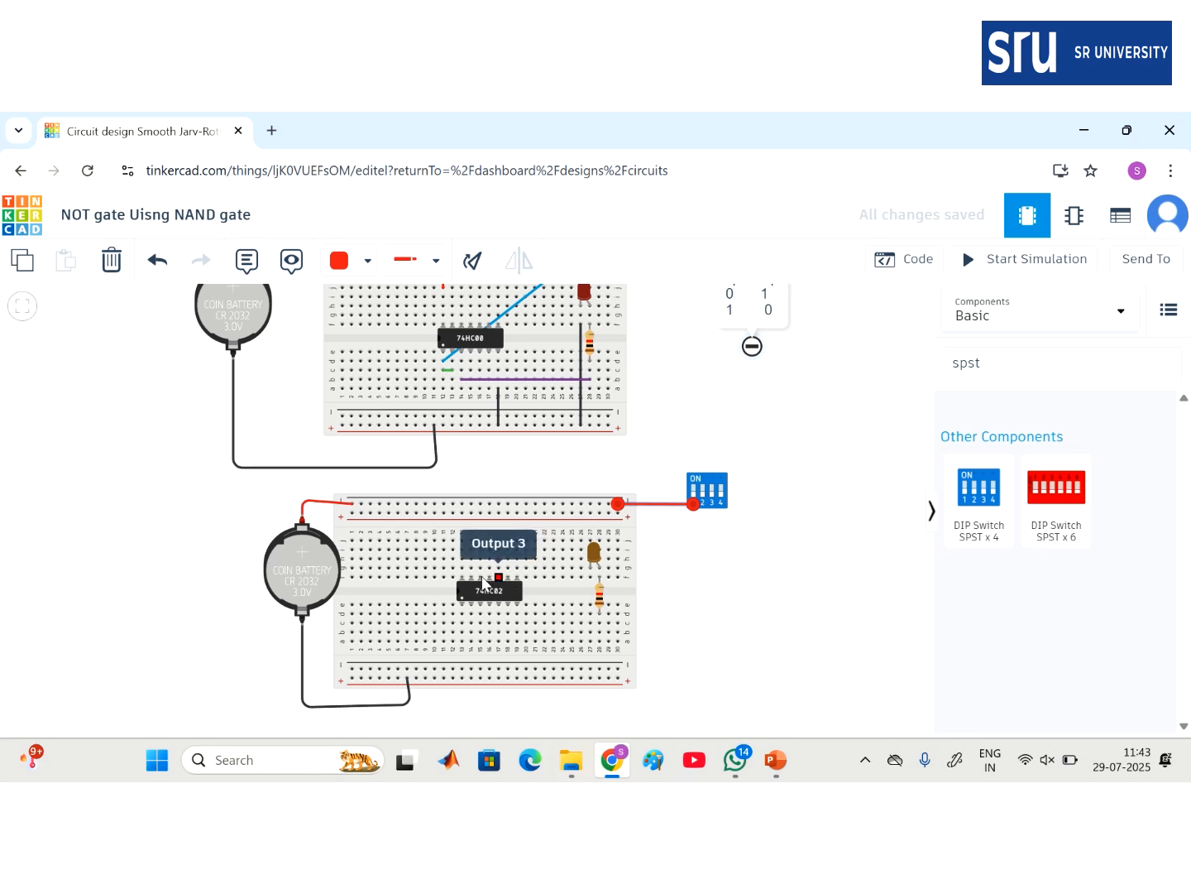
- Wire the 74HC02's ground pin to the bottom rail in black and its supply pin to the top rail
{"action": "left_click", "coordinate": [517, 605]}
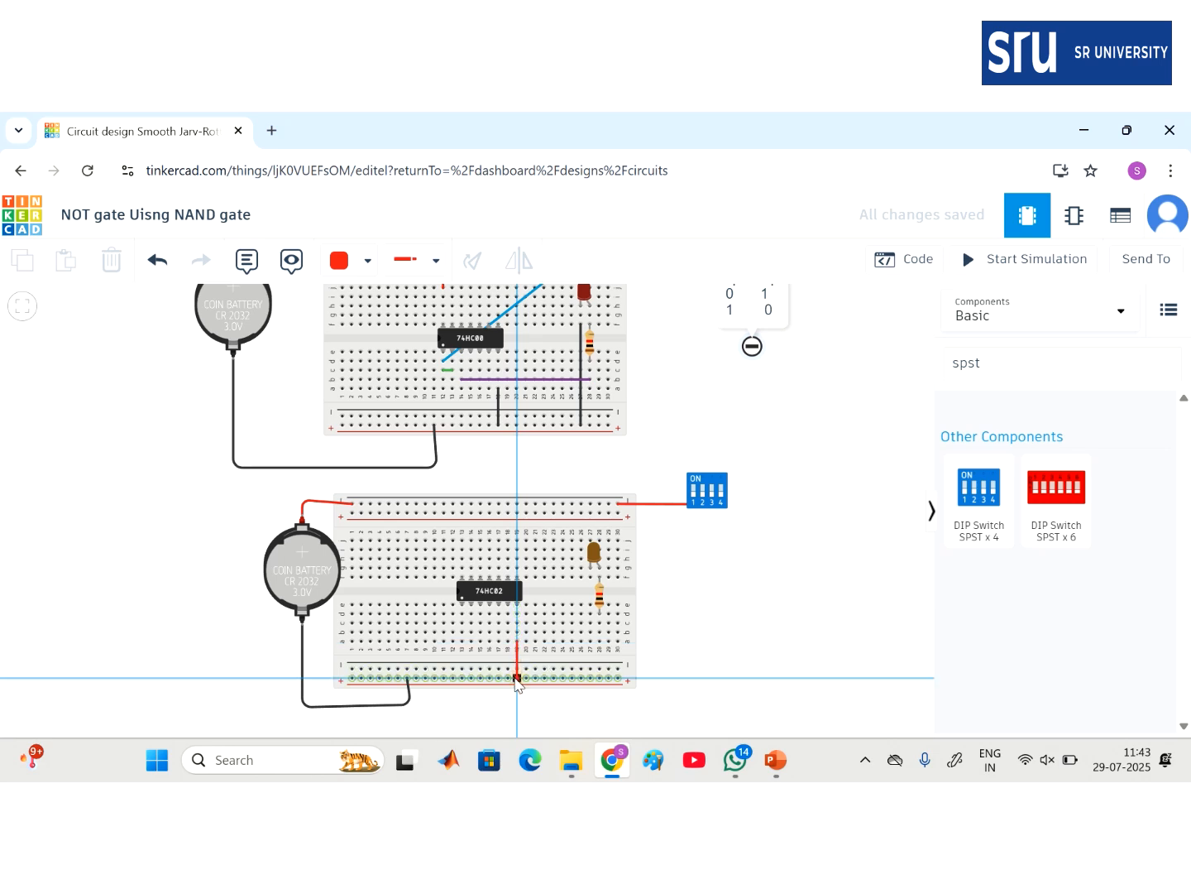
{"action": "left_click", "coordinate": [517, 677]}
{"action": "left_click", "coordinate": [462, 550]}
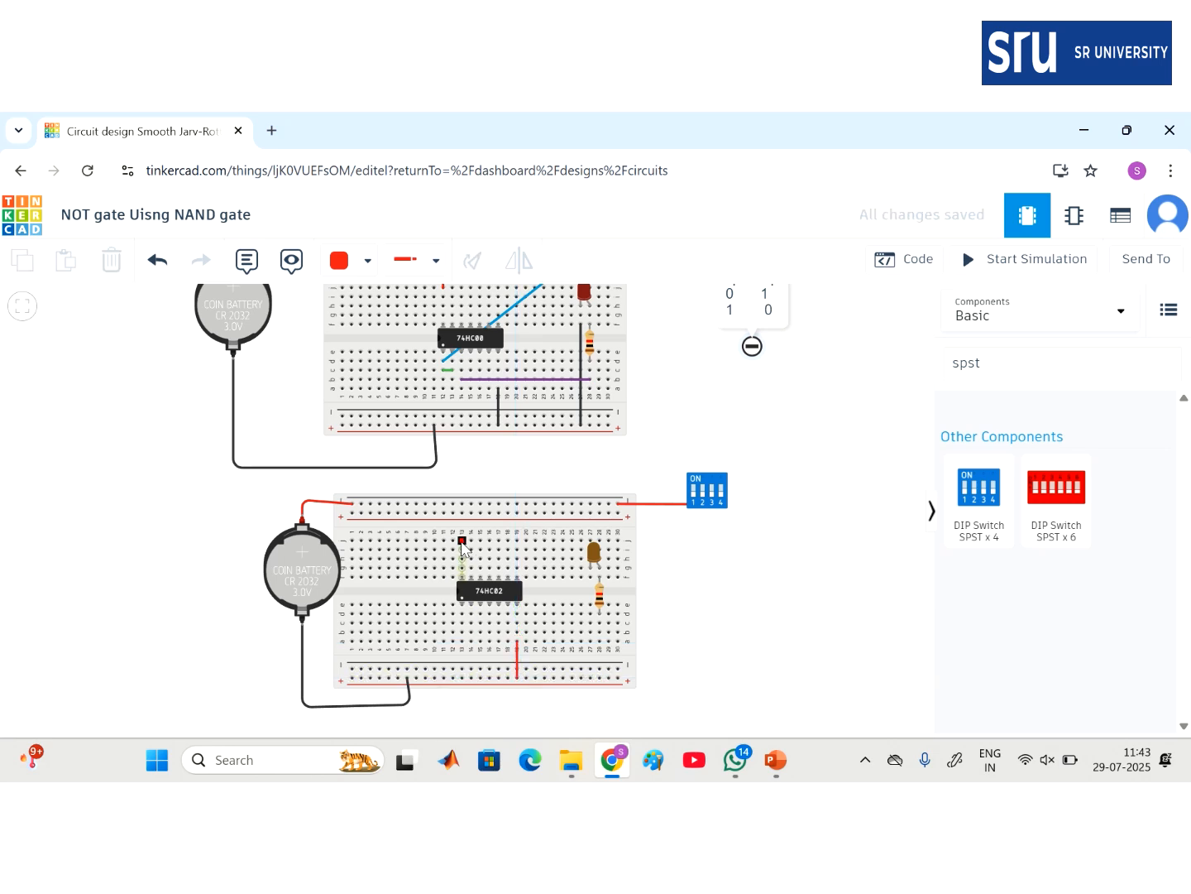
{"action": "left_click", "coordinate": [462, 503]}
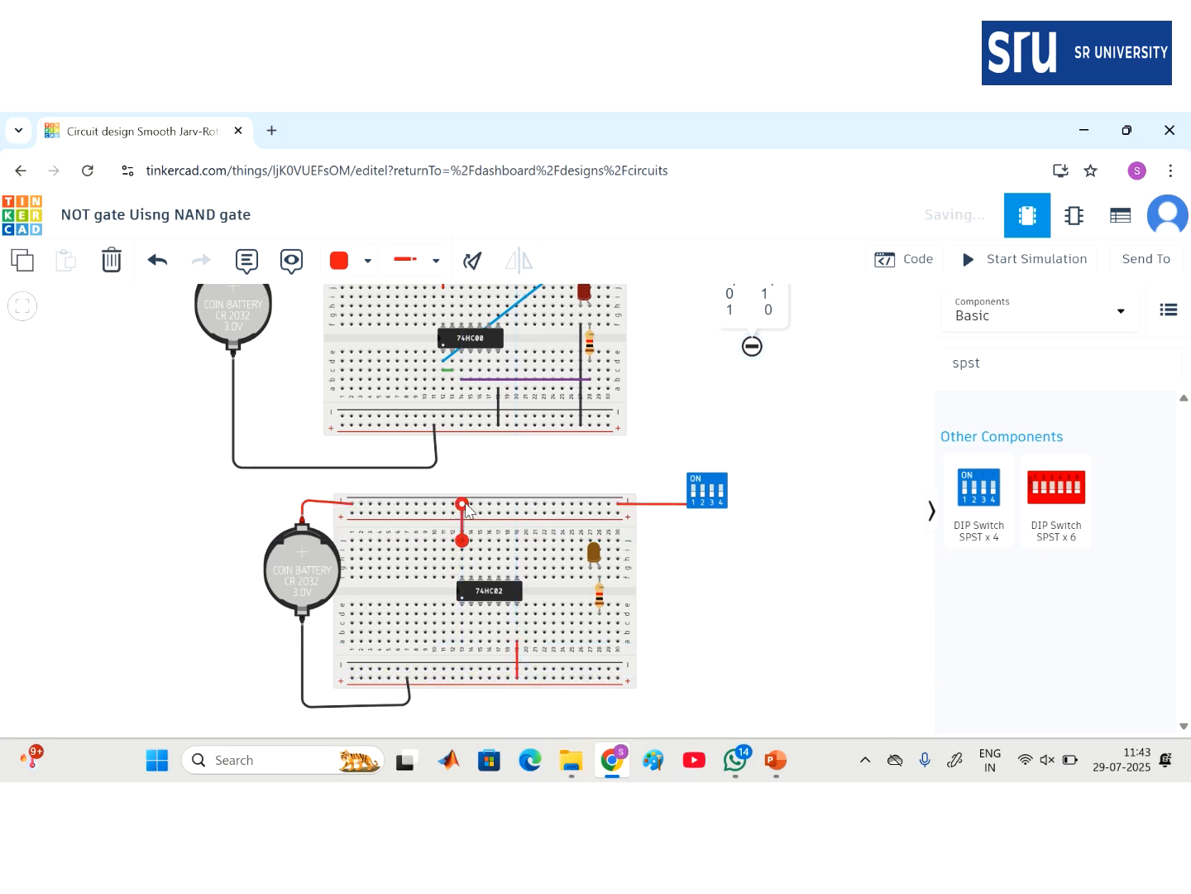
{"action": "left_click", "coordinate": [517, 662]}
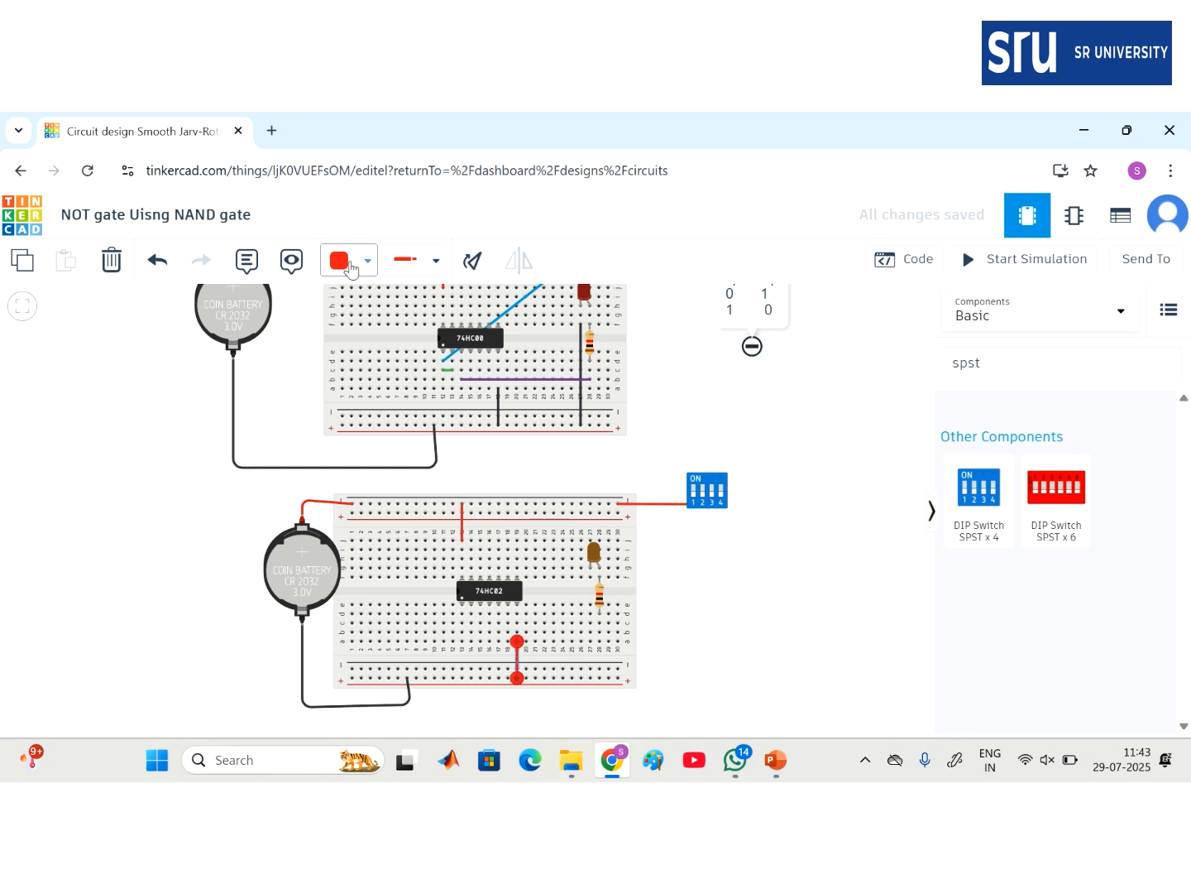
{"action": "left_click", "coordinate": [347, 261]}
{"action": "left_click", "coordinate": [356, 322]}
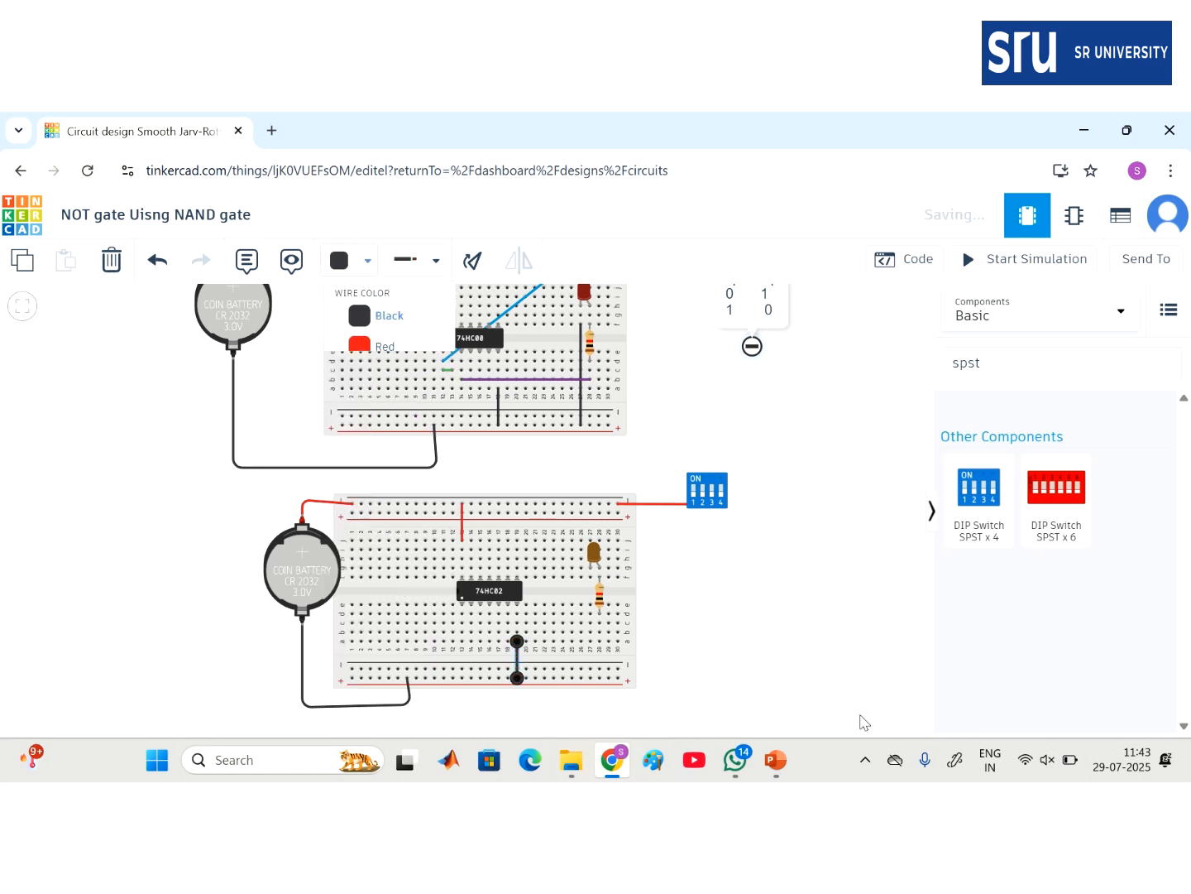
{"action": "left_click", "coordinate": [733, 599]}
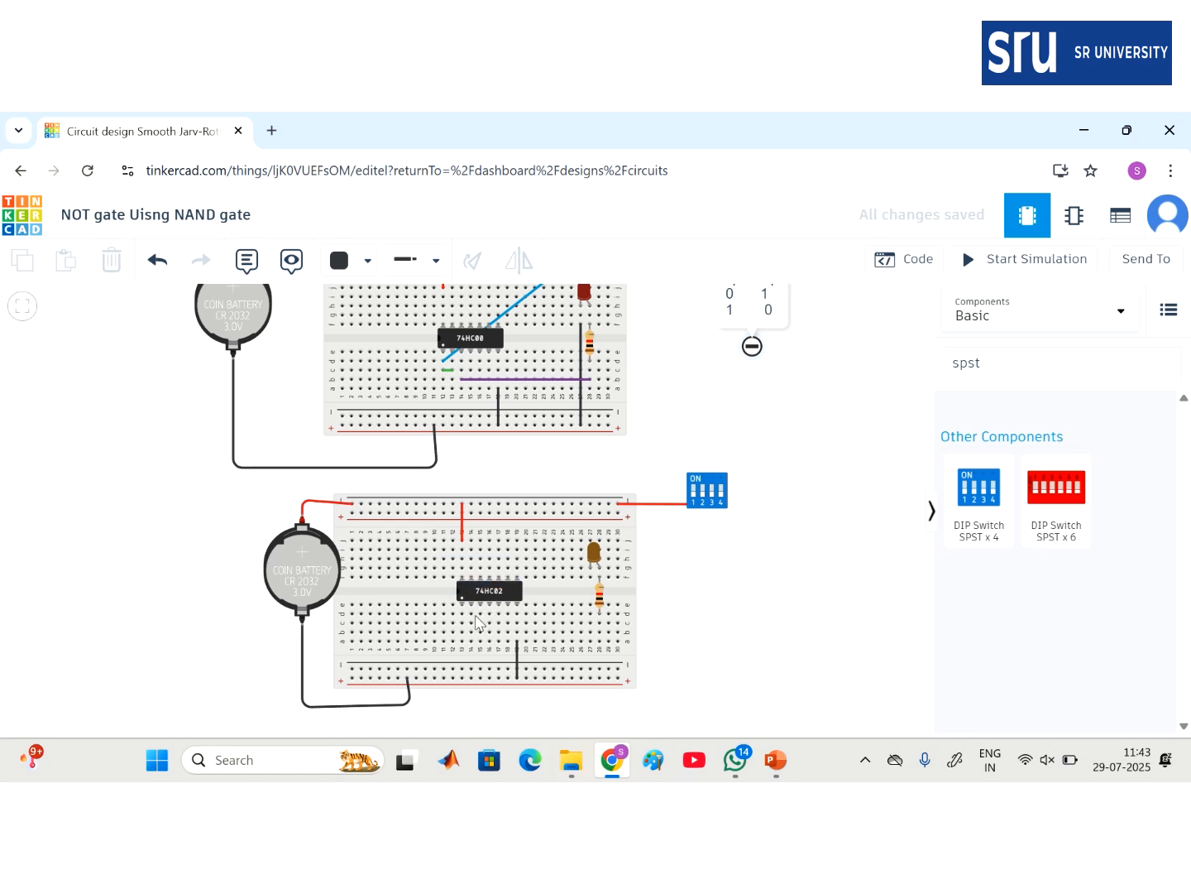
- Add a short green jumper between two 74HC02 pins, then begin a wire from DIP terminal 1B
{"action": "left_click", "coordinate": [472, 623]}
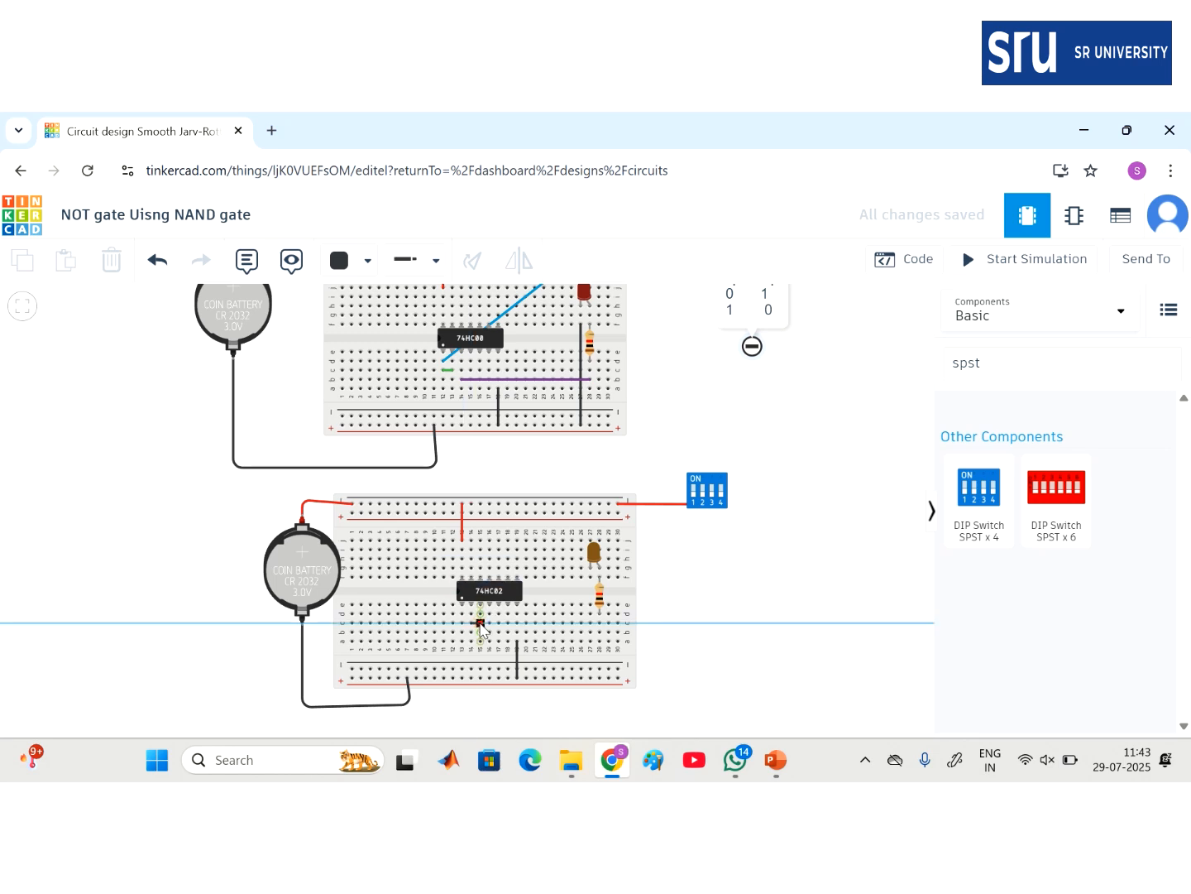
{"action": "left_click", "coordinate": [480, 623]}
{"action": "left_click", "coordinate": [357, 269]}
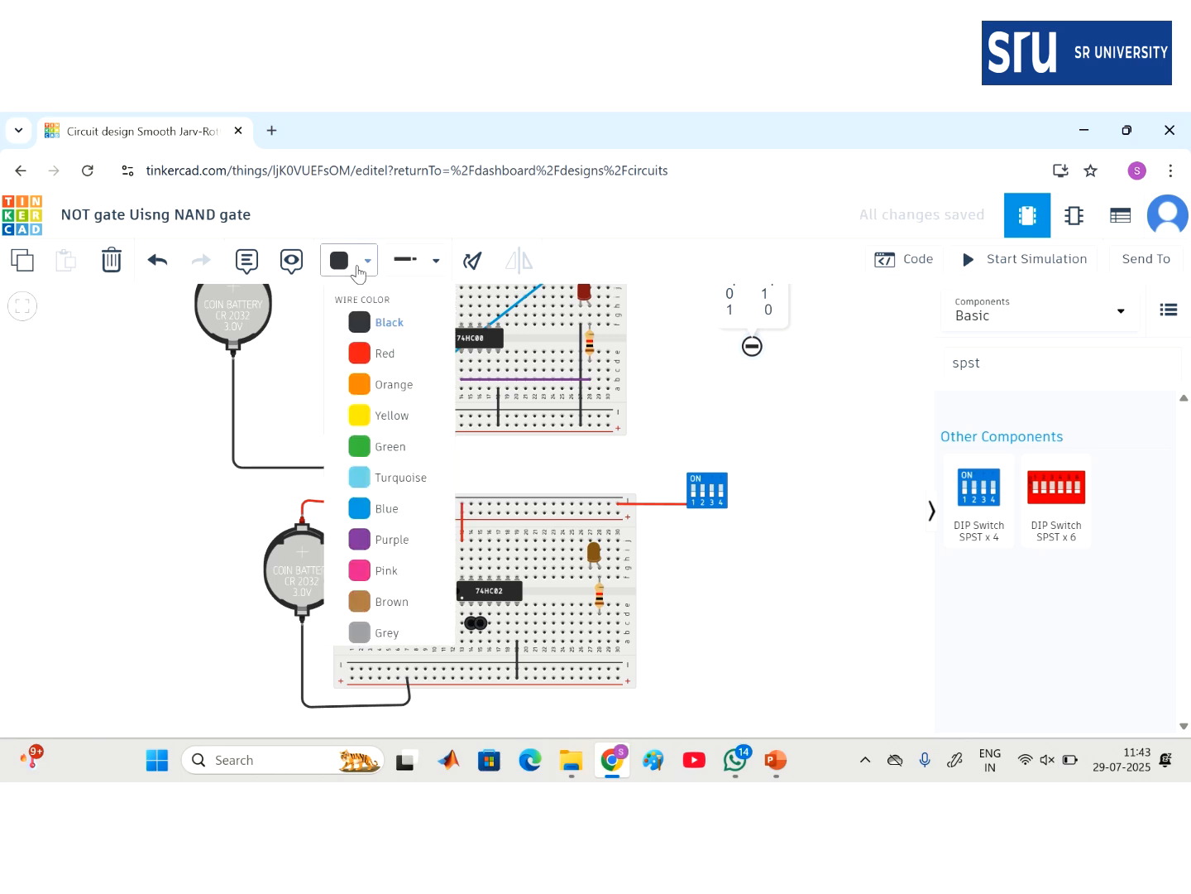
{"action": "left_click", "coordinate": [385, 457]}
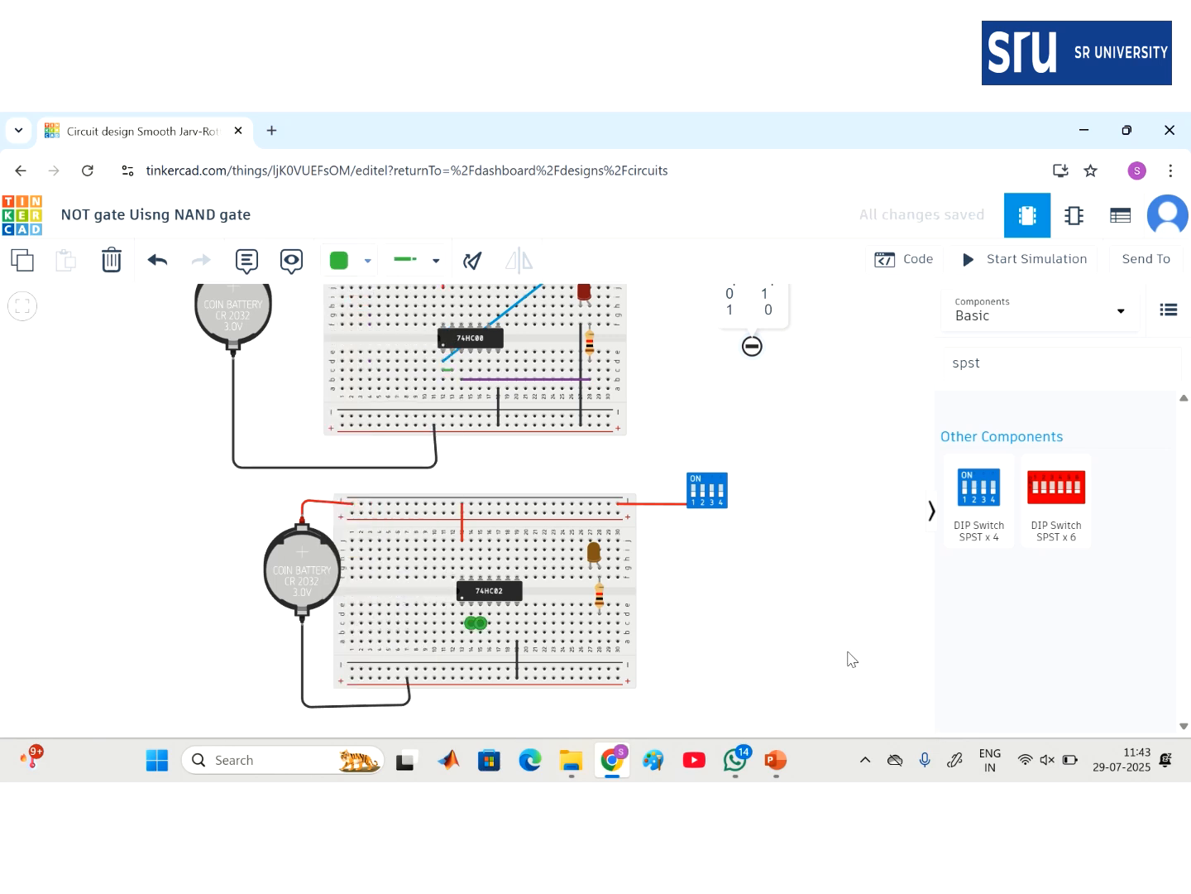
{"action": "left_click", "coordinate": [817, 635]}
{"action": "left_click", "coordinate": [693, 477]}
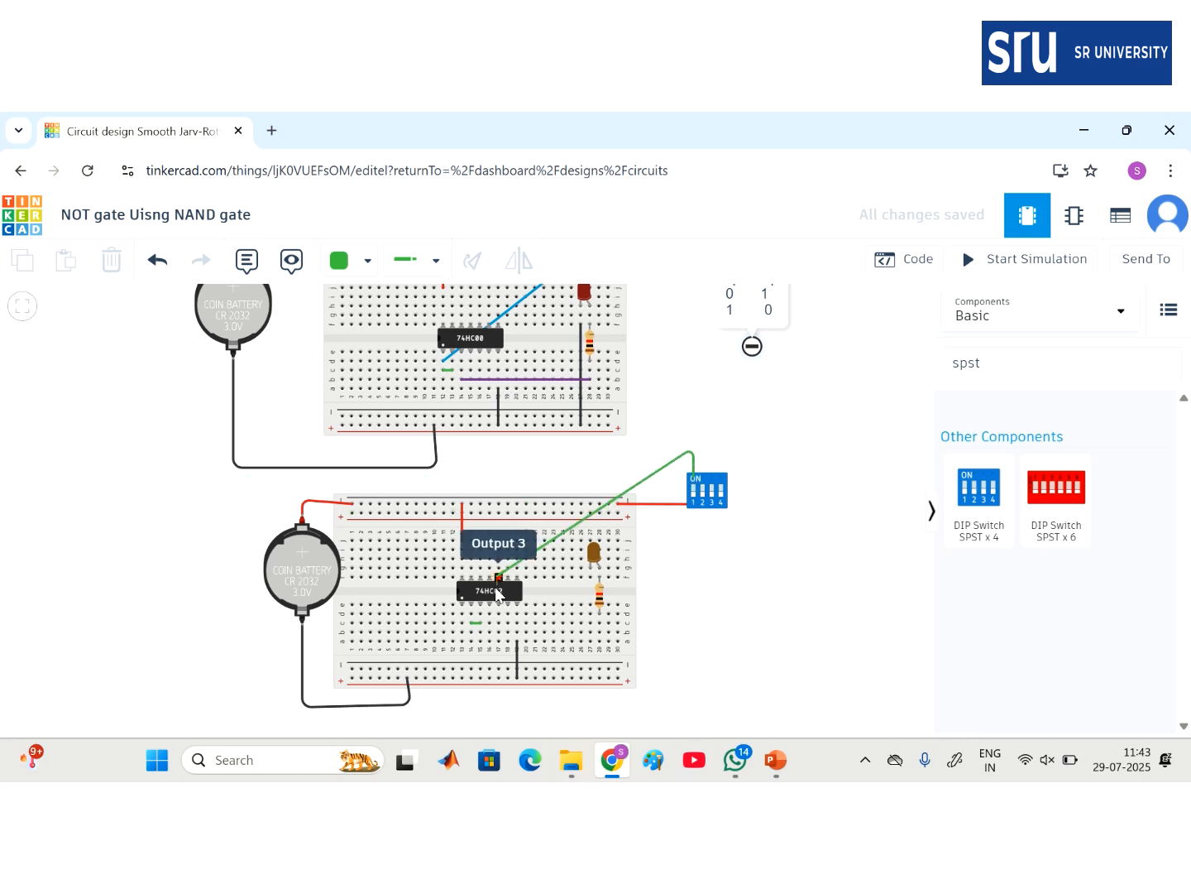
- Land the switch wire on the 74HC02 input pin and colour it turquoise
{"action": "left_click", "coordinate": [478, 606]}
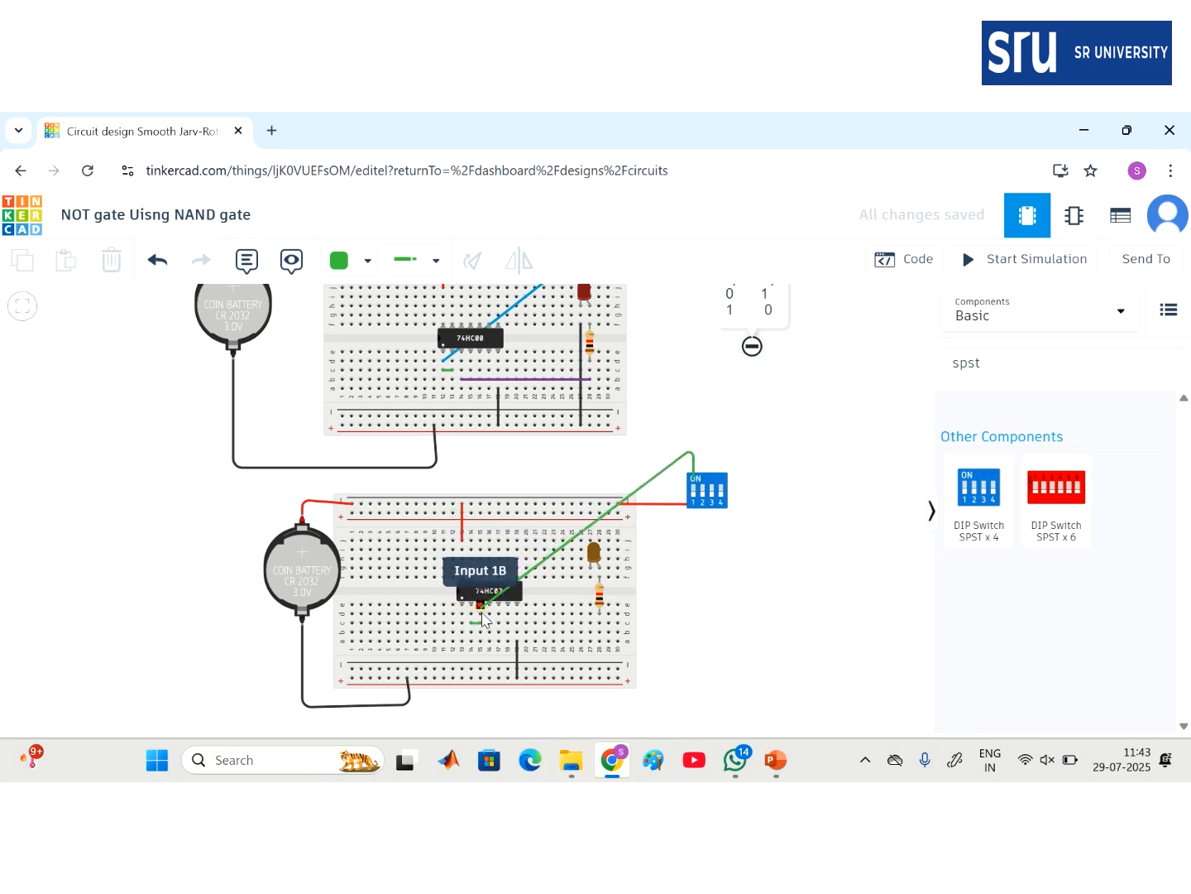
{"action": "left_click", "coordinate": [481, 615]}
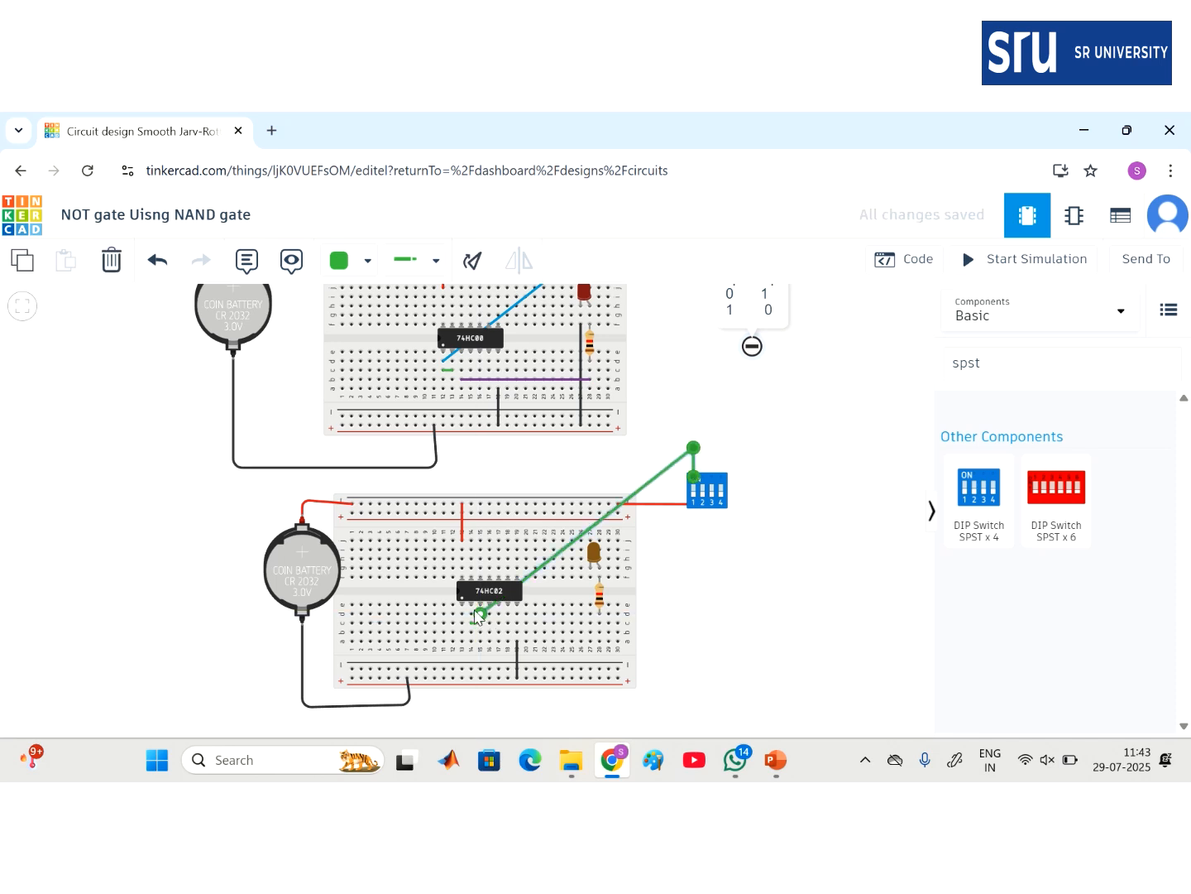
{"action": "left_click", "coordinate": [339, 258]}
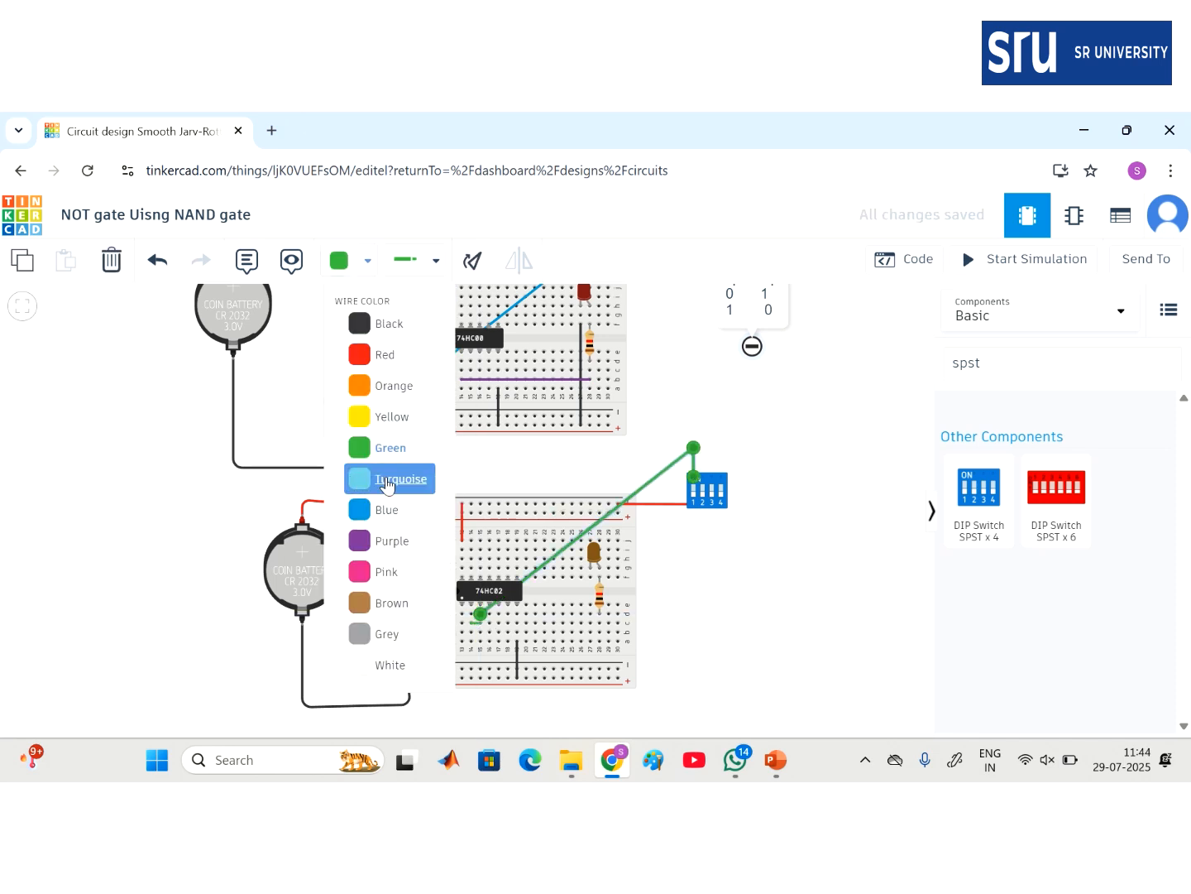
{"action": "left_click", "coordinate": [389, 480]}
{"action": "left_click", "coordinate": [749, 627]}
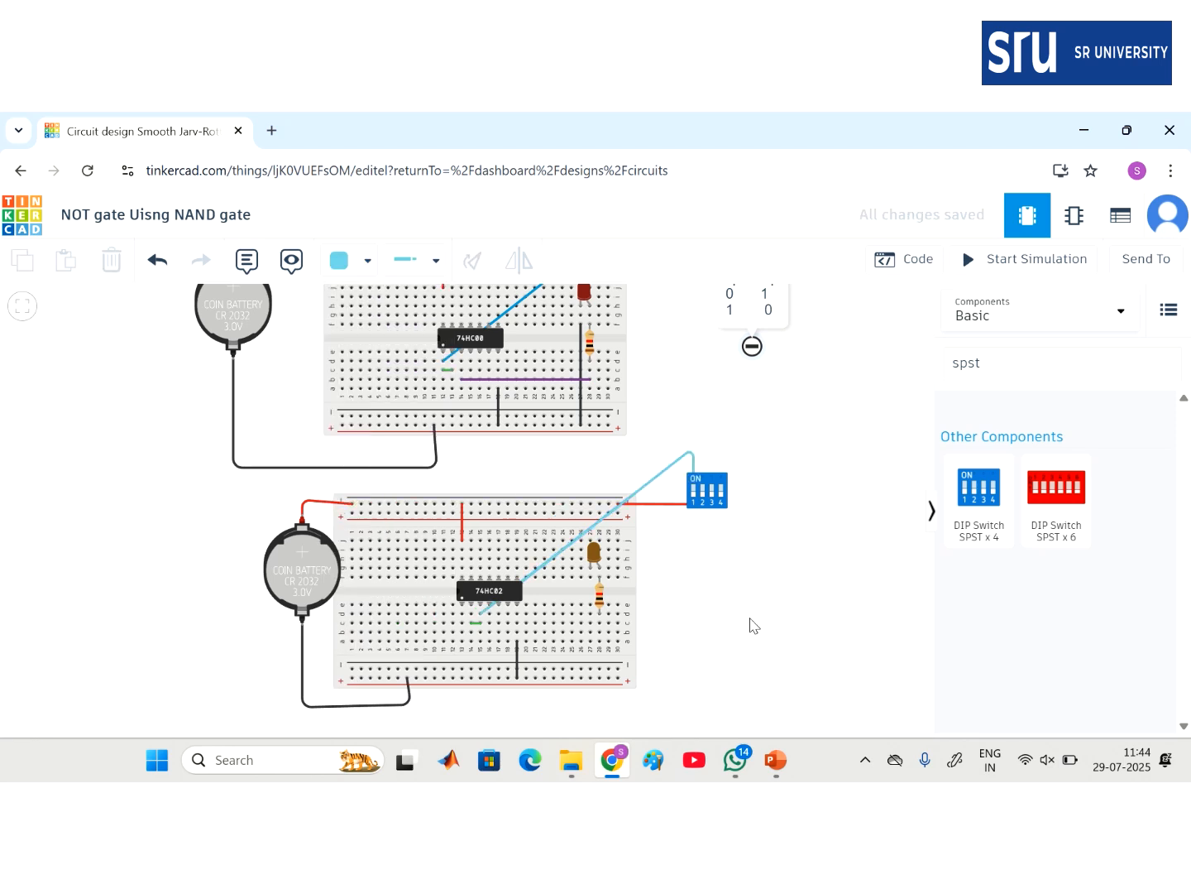
- Run a purple wire from the chip's breadboard row to the resistor column
{"action": "left_click", "coordinate": [462, 633]}
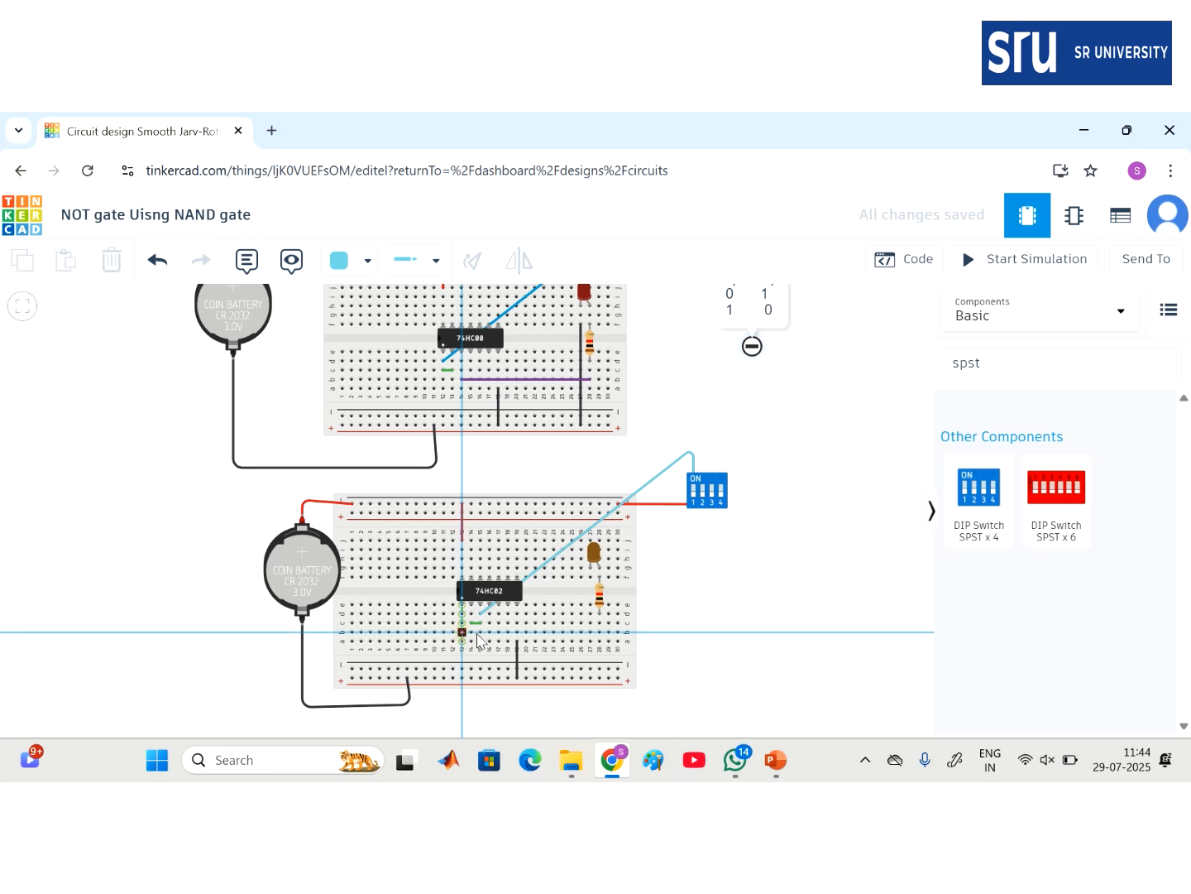
{"action": "left_click", "coordinate": [600, 633]}
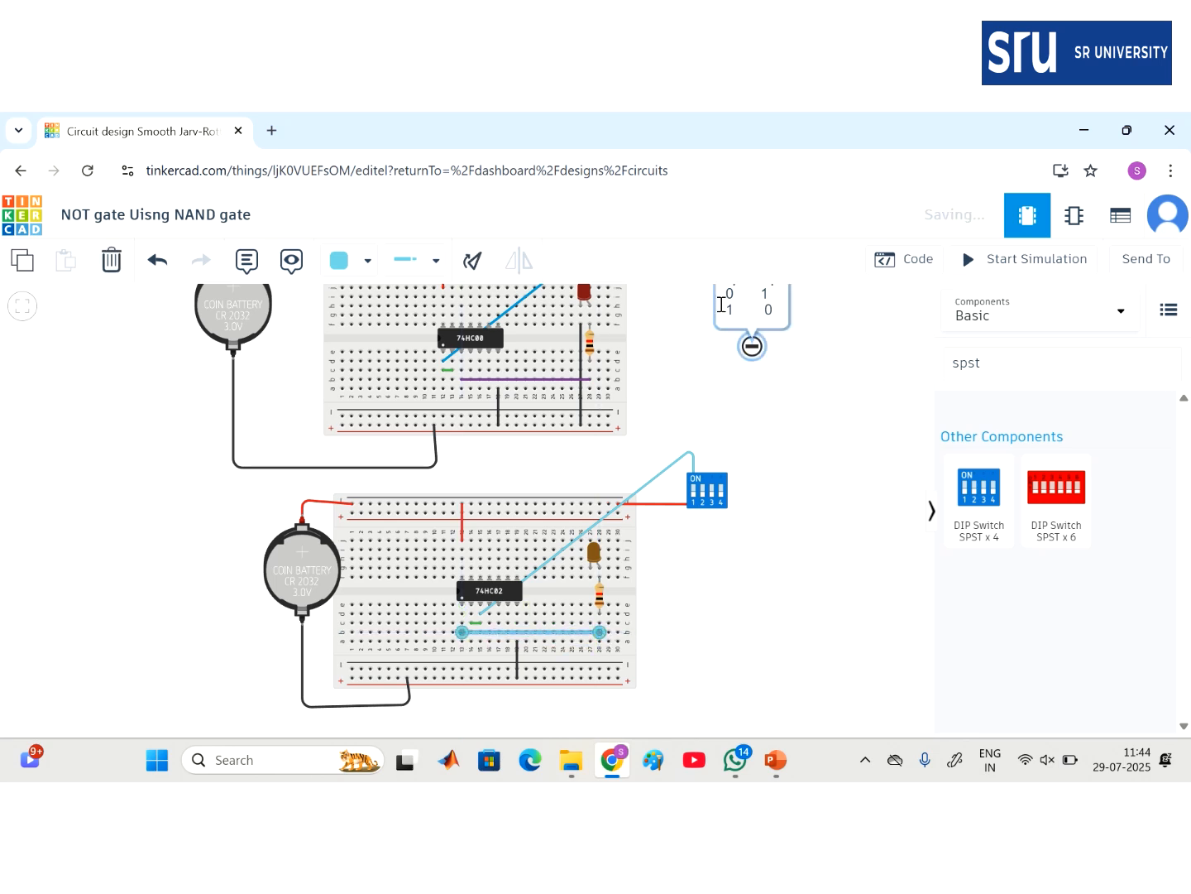
{"action": "left_click", "coordinate": [339, 260]}
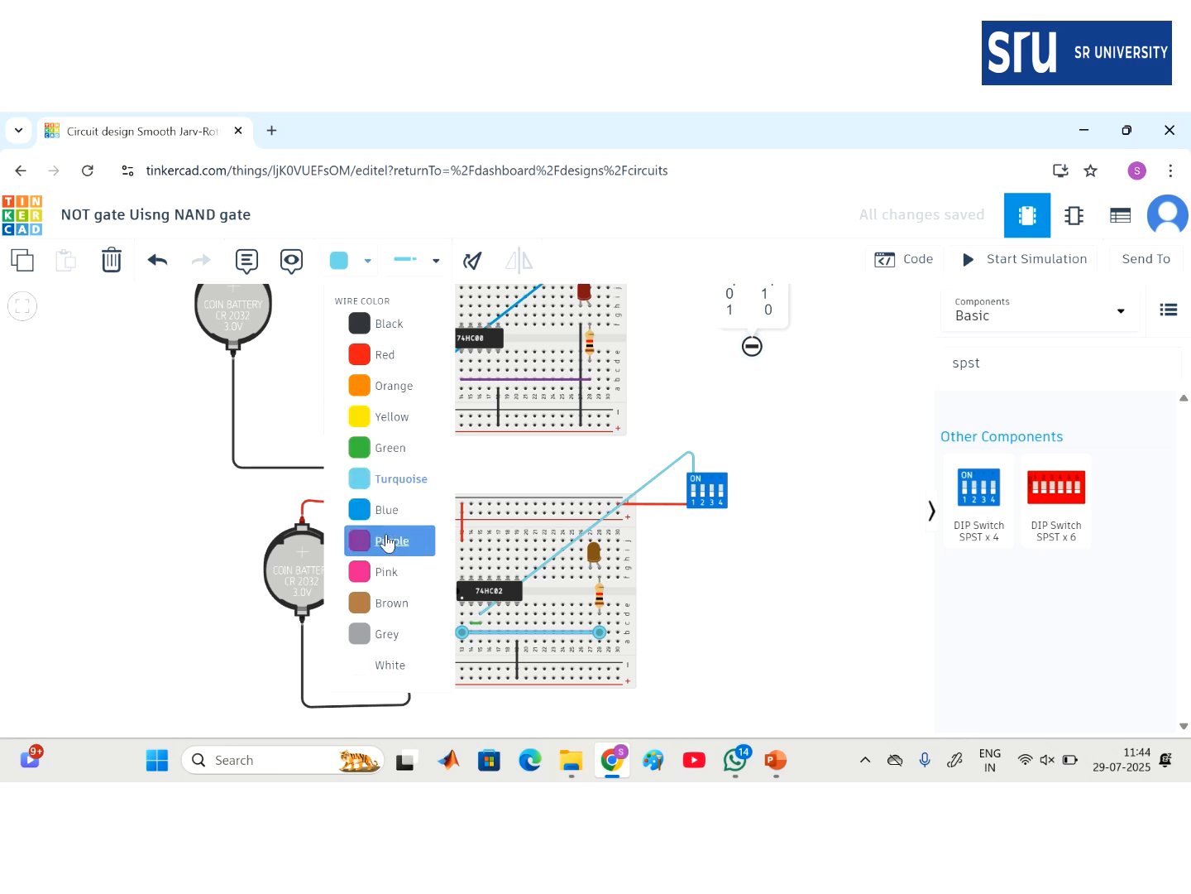
{"action": "left_click", "coordinate": [386, 542]}
{"action": "left_click", "coordinate": [787, 625]}
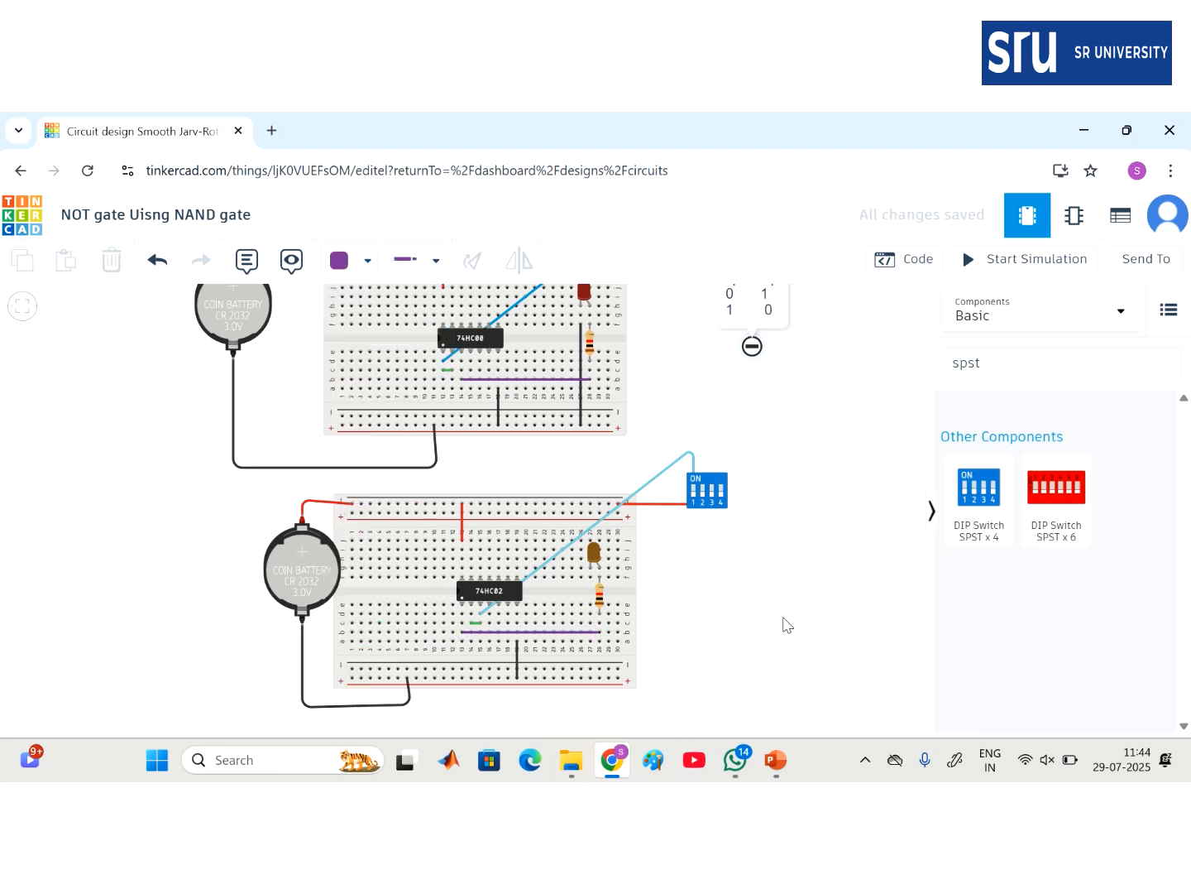
- Connect the LED column to the lower negative rail with a black wire, then start the simulation
{"action": "left_click", "coordinate": [590, 578]}
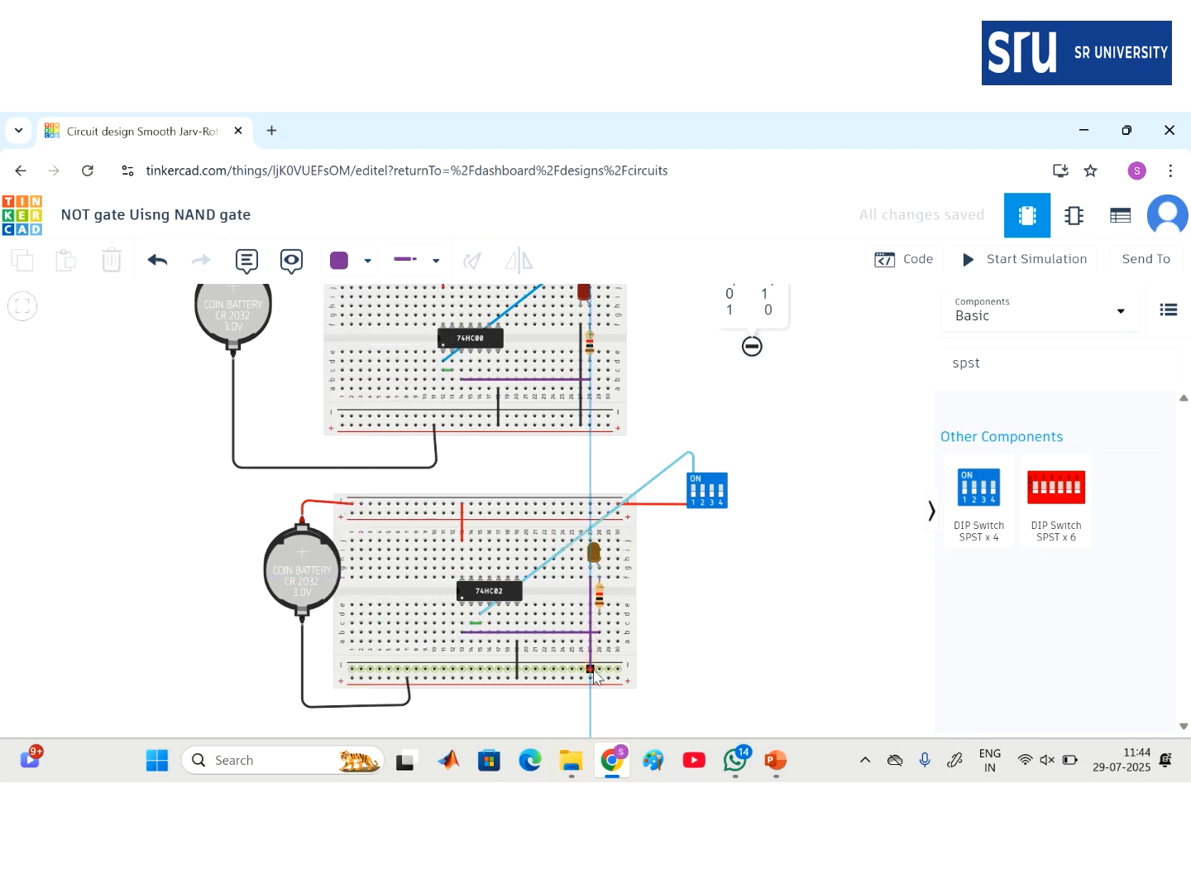
{"action": "left_click", "coordinate": [591, 674]}
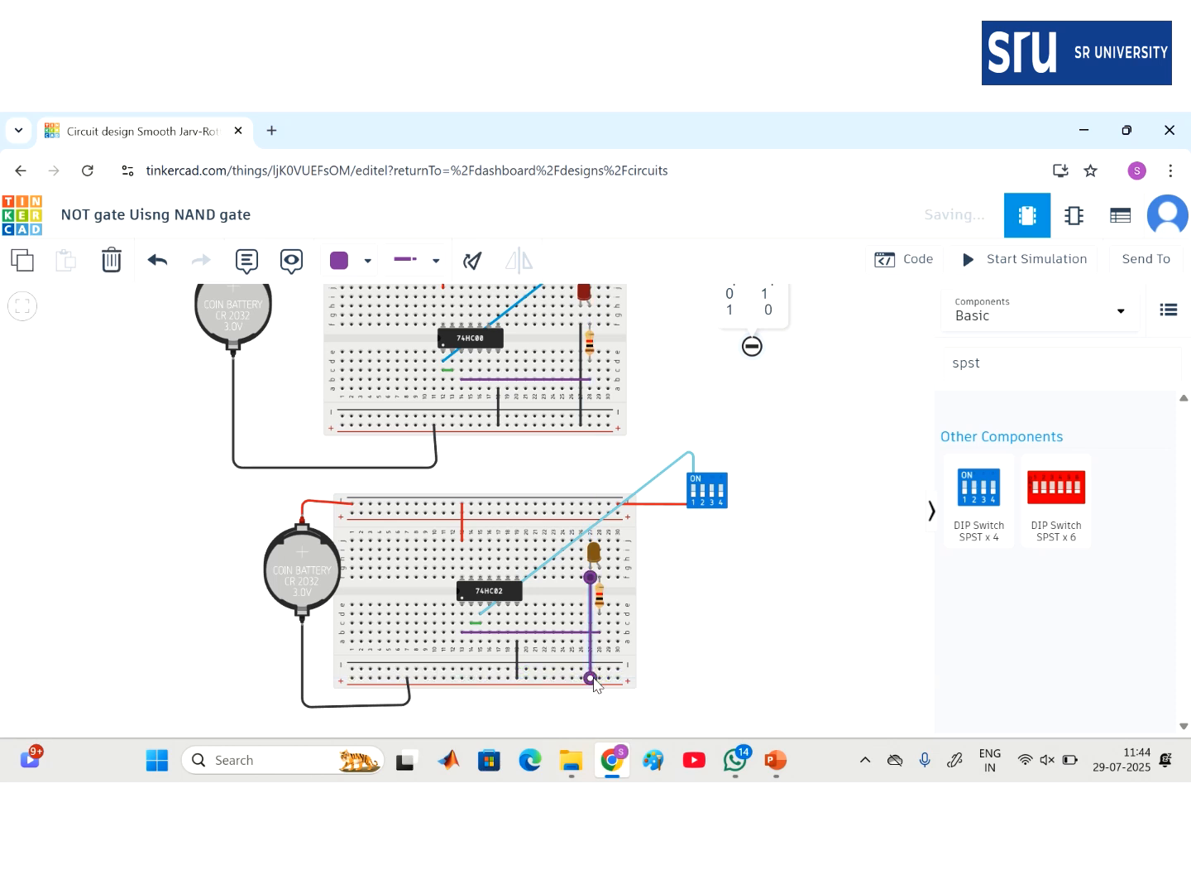
{"action": "left_click", "coordinate": [354, 261]}
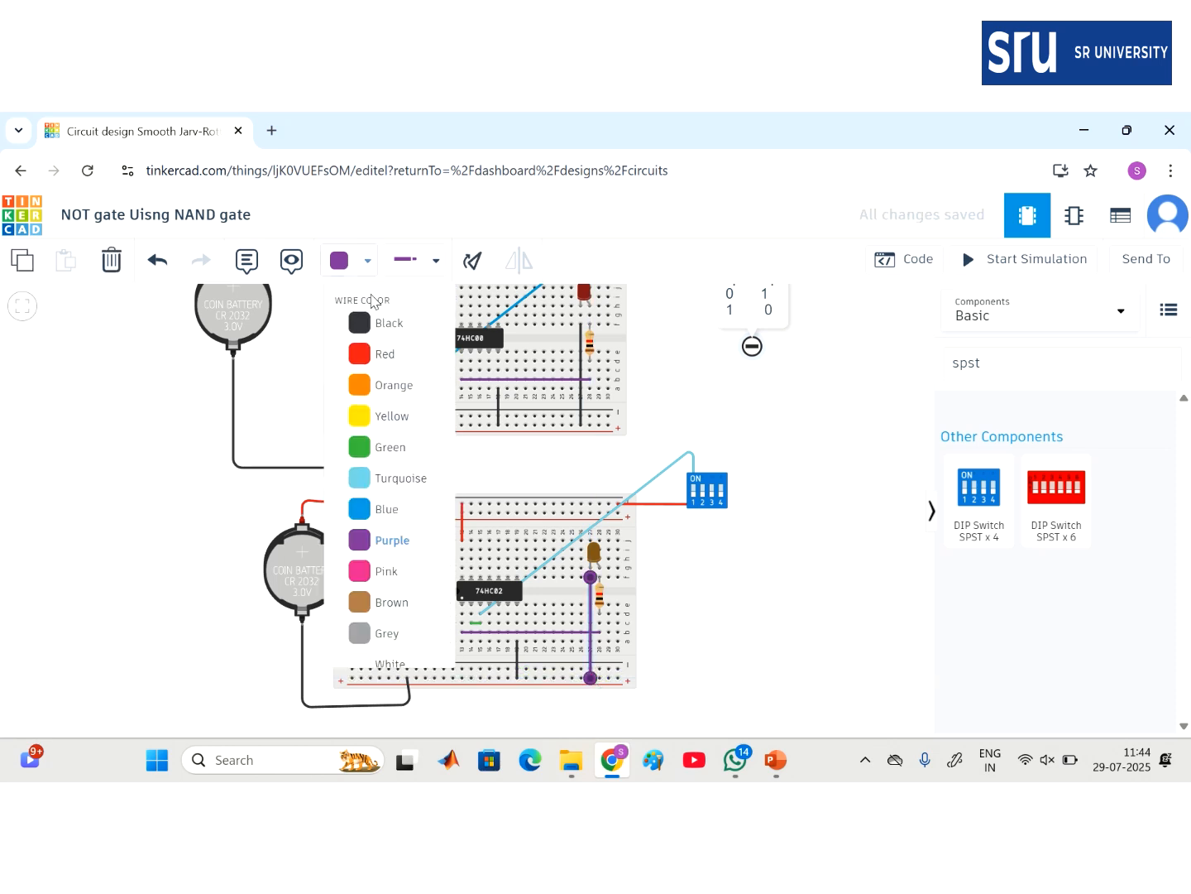
{"action": "left_click", "coordinate": [392, 323]}
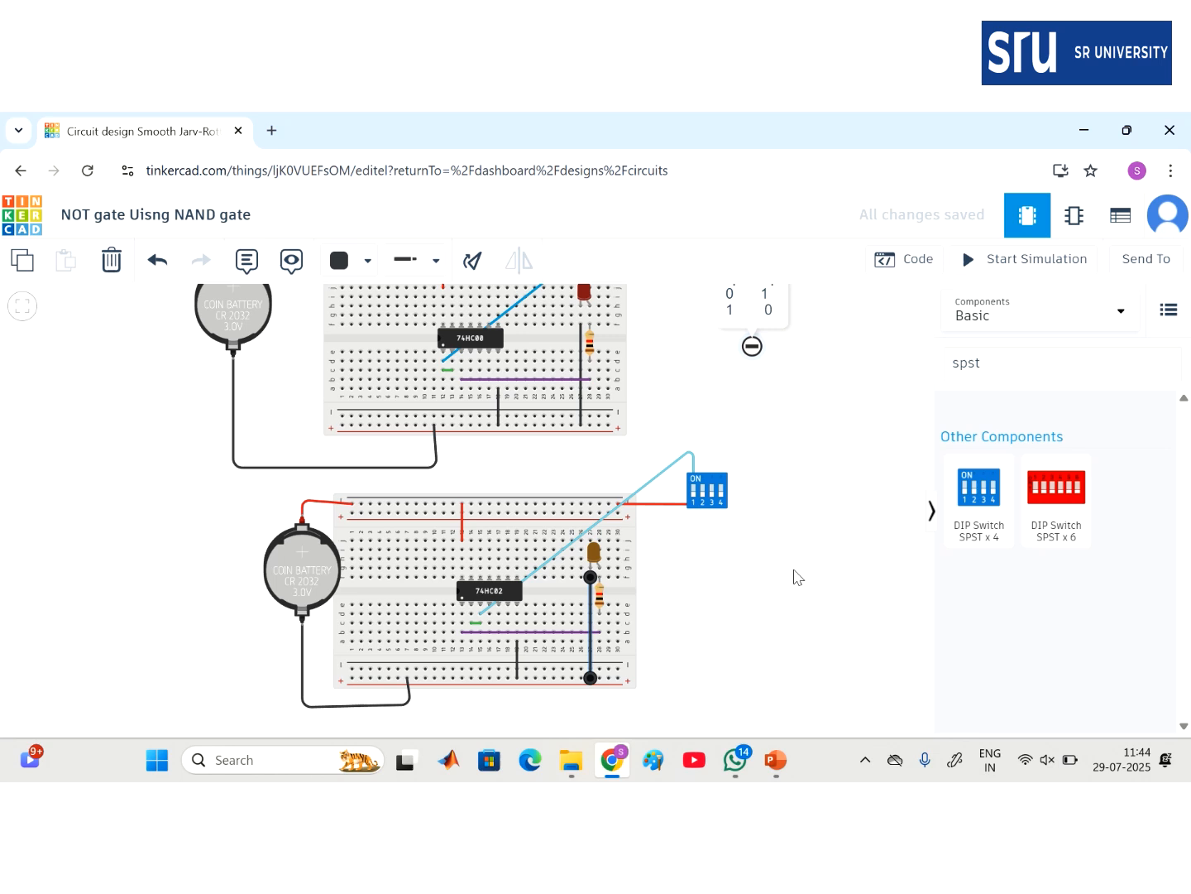
{"action": "left_click", "coordinate": [796, 578]}
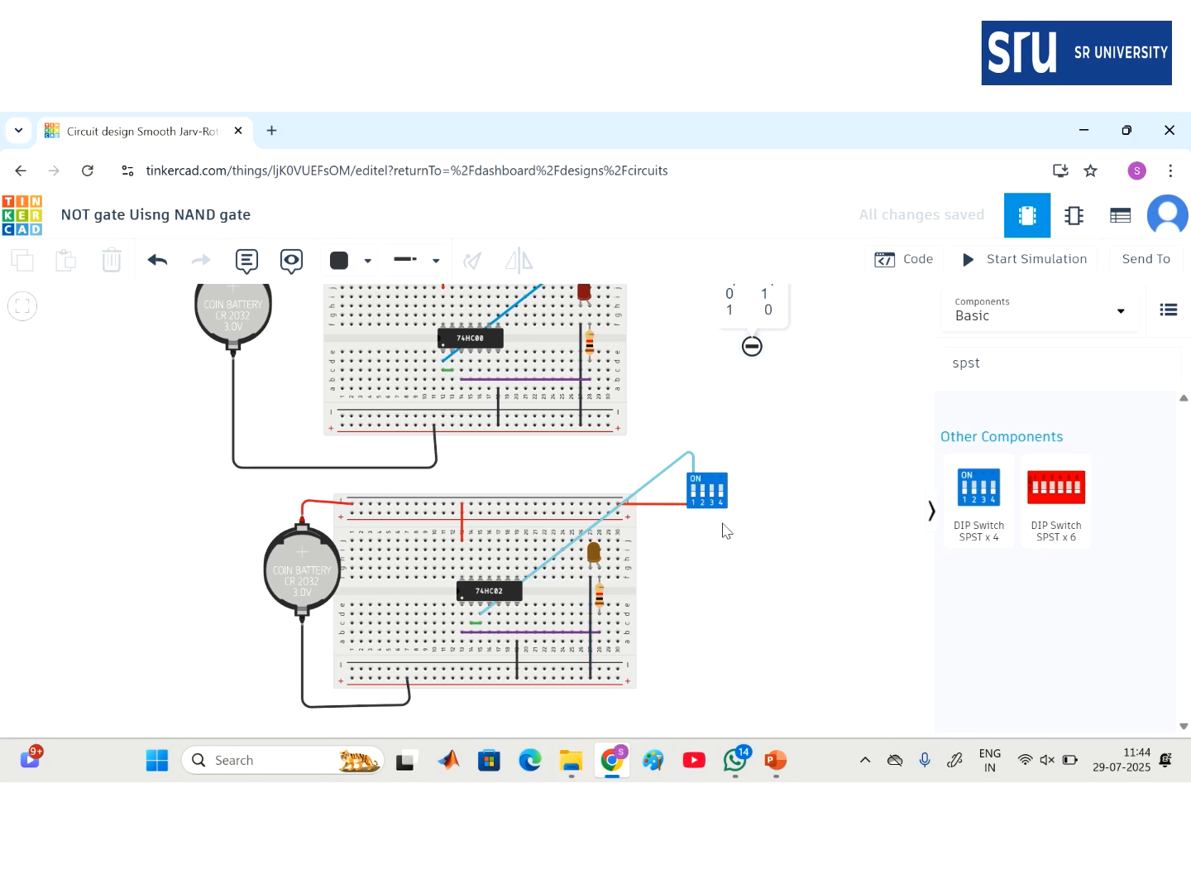
{"action": "left_click", "coordinate": [1021, 261]}
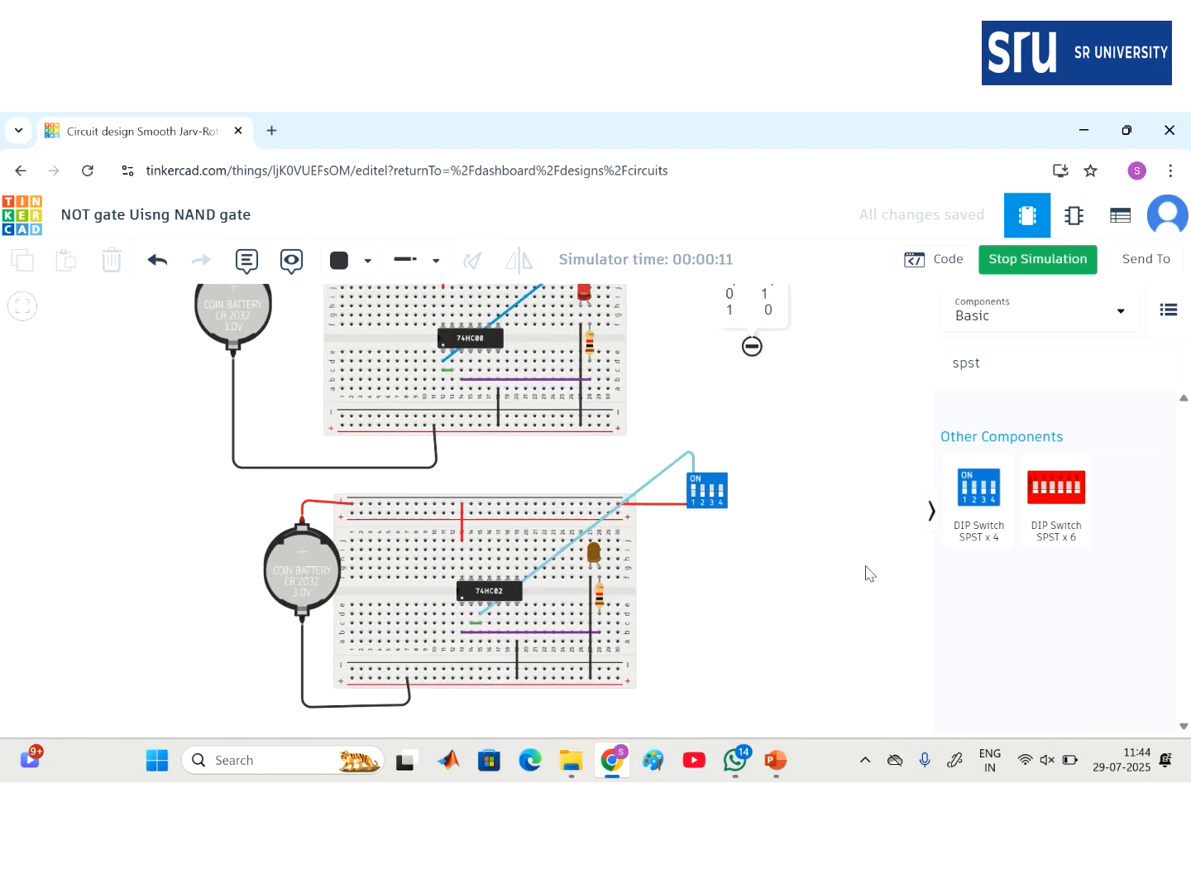
- Look over the running NAND and NOR NOT circuits, then stop the simulation
{"action": "scroll", "coordinate": [868, 572], "scroll_direction": "down", "scroll_amount": 4}
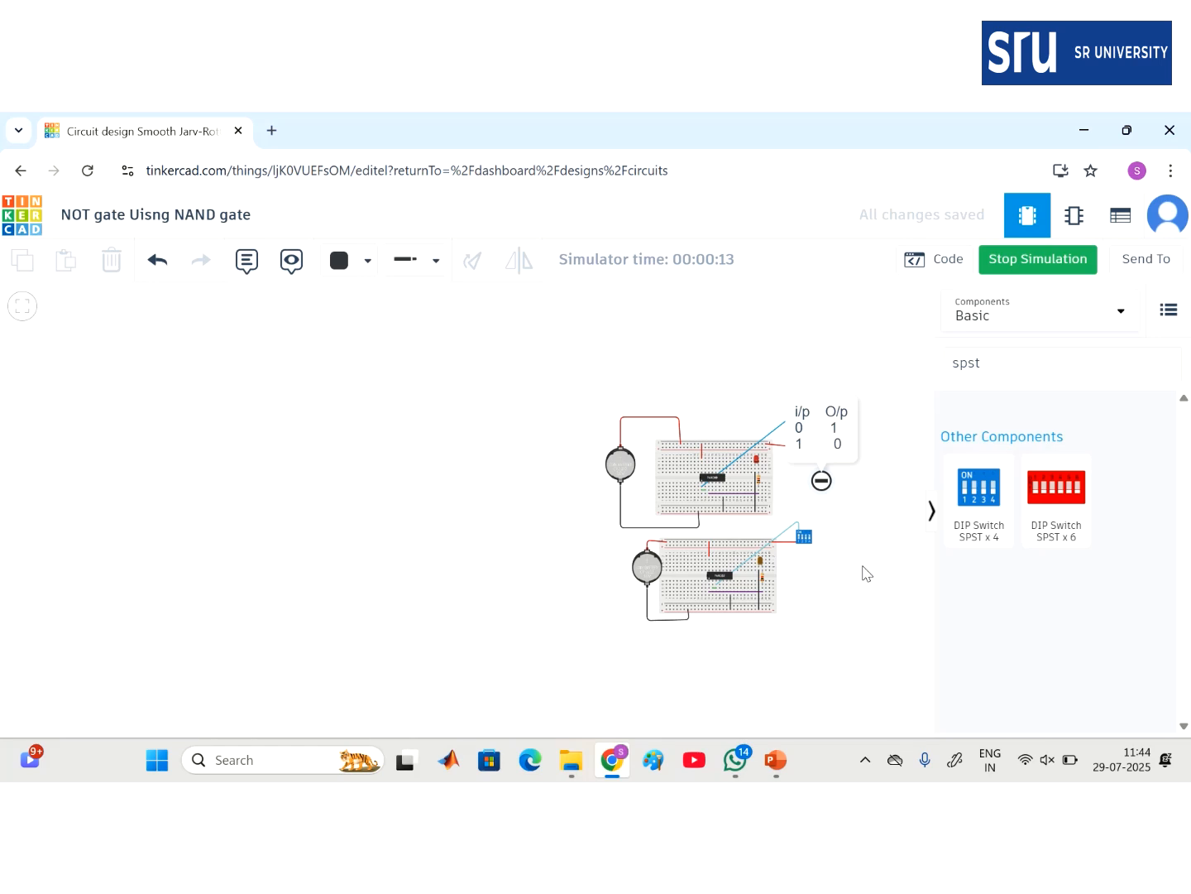
{"action": "scroll", "coordinate": [867, 573], "scroll_direction": "up", "scroll_amount": 3}
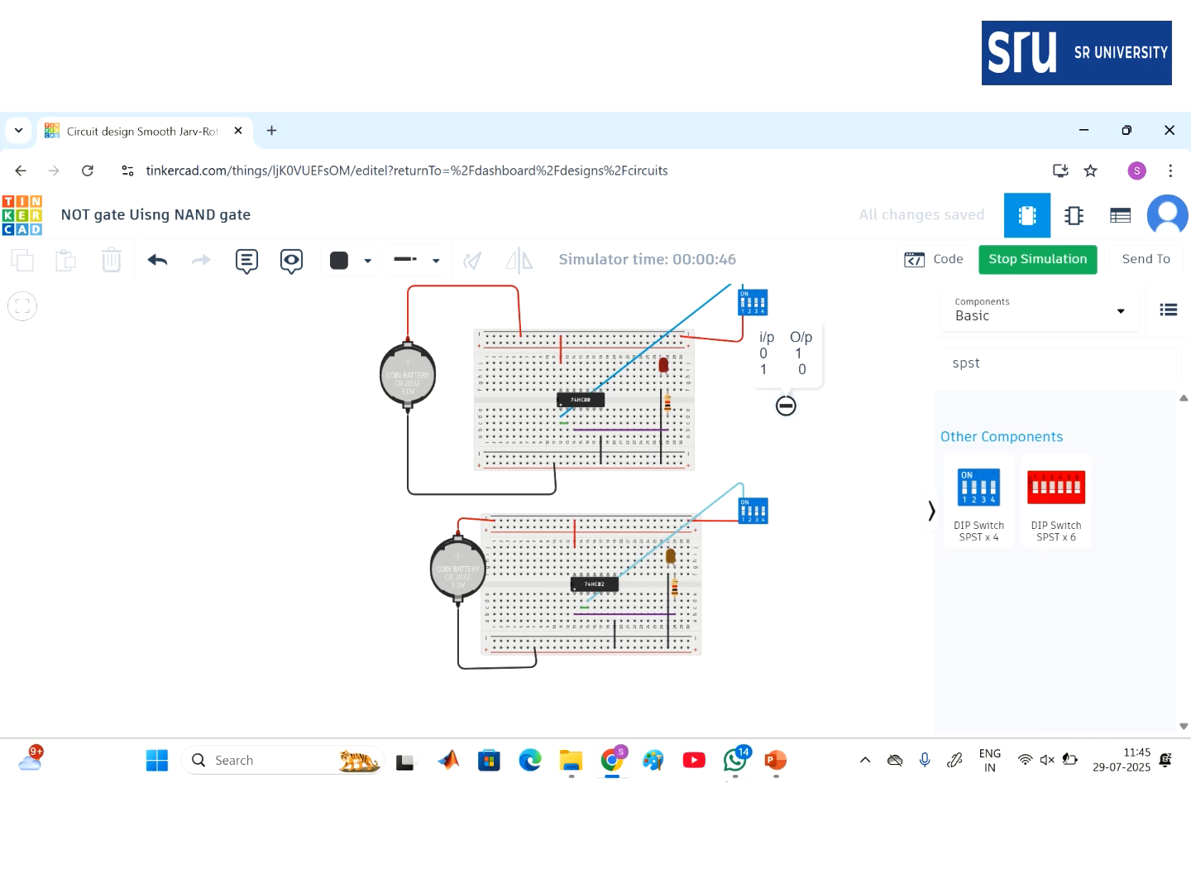
{"action": "mouse_move", "coordinate": [627, 116]}
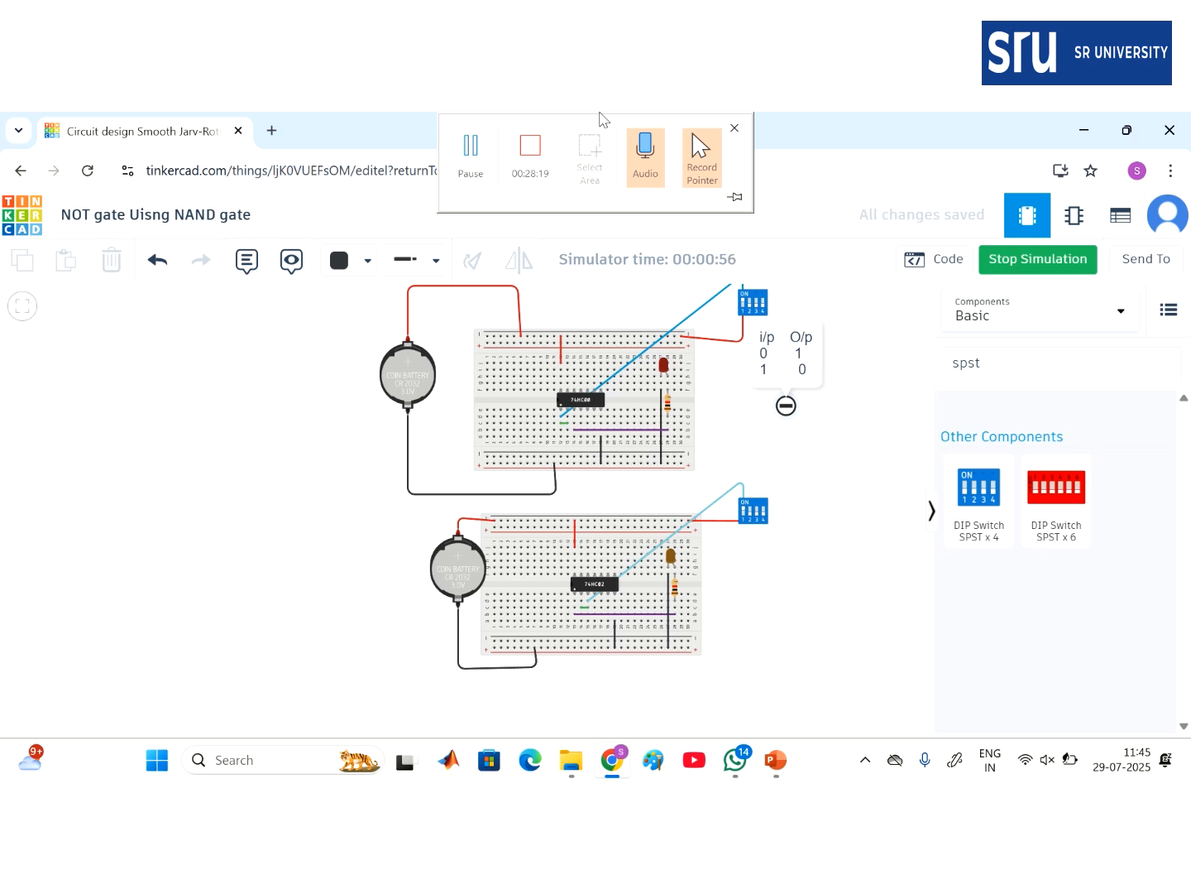
{"action": "left_click", "coordinate": [1033, 258]}
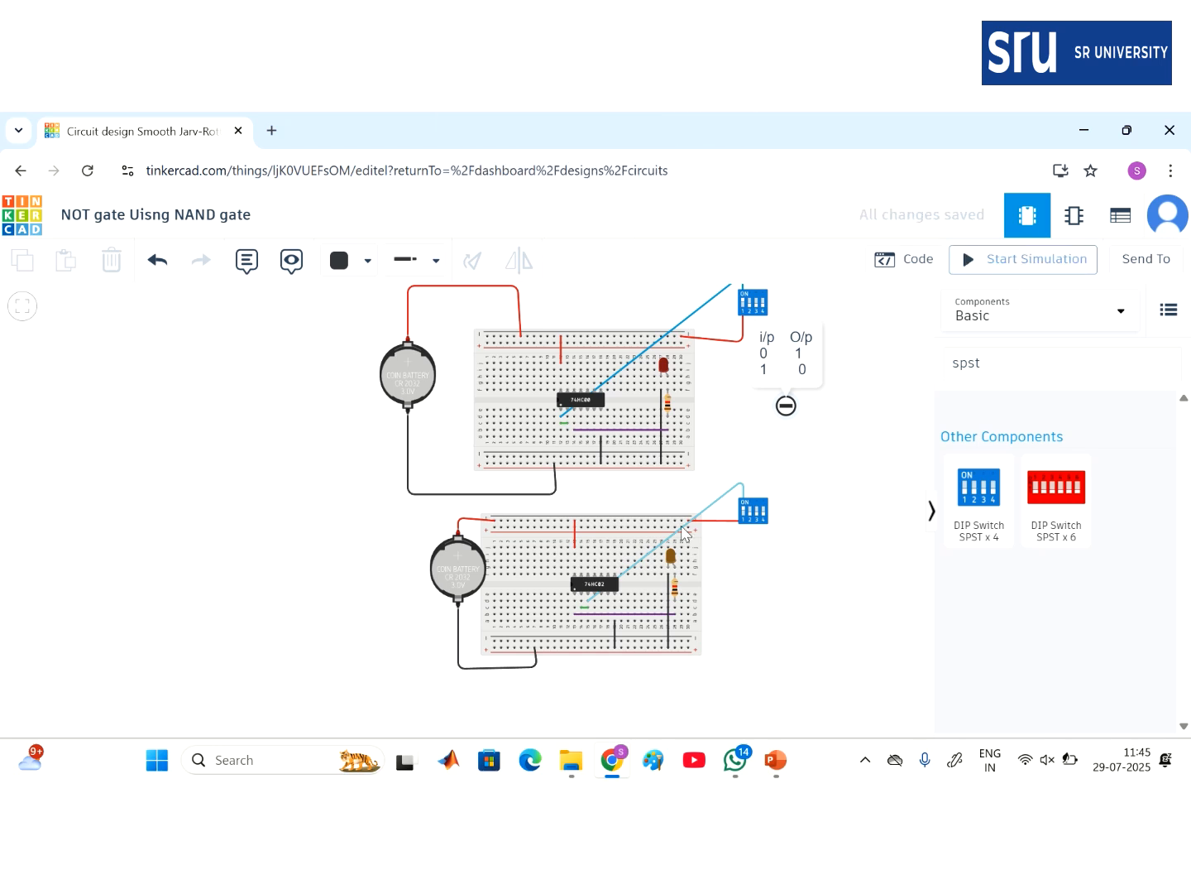
- In PowerPoint, ink ticks beside NOT using NAND and NOT Using NOR on the Contents slide
{"action": "left_click", "coordinate": [775, 760]}
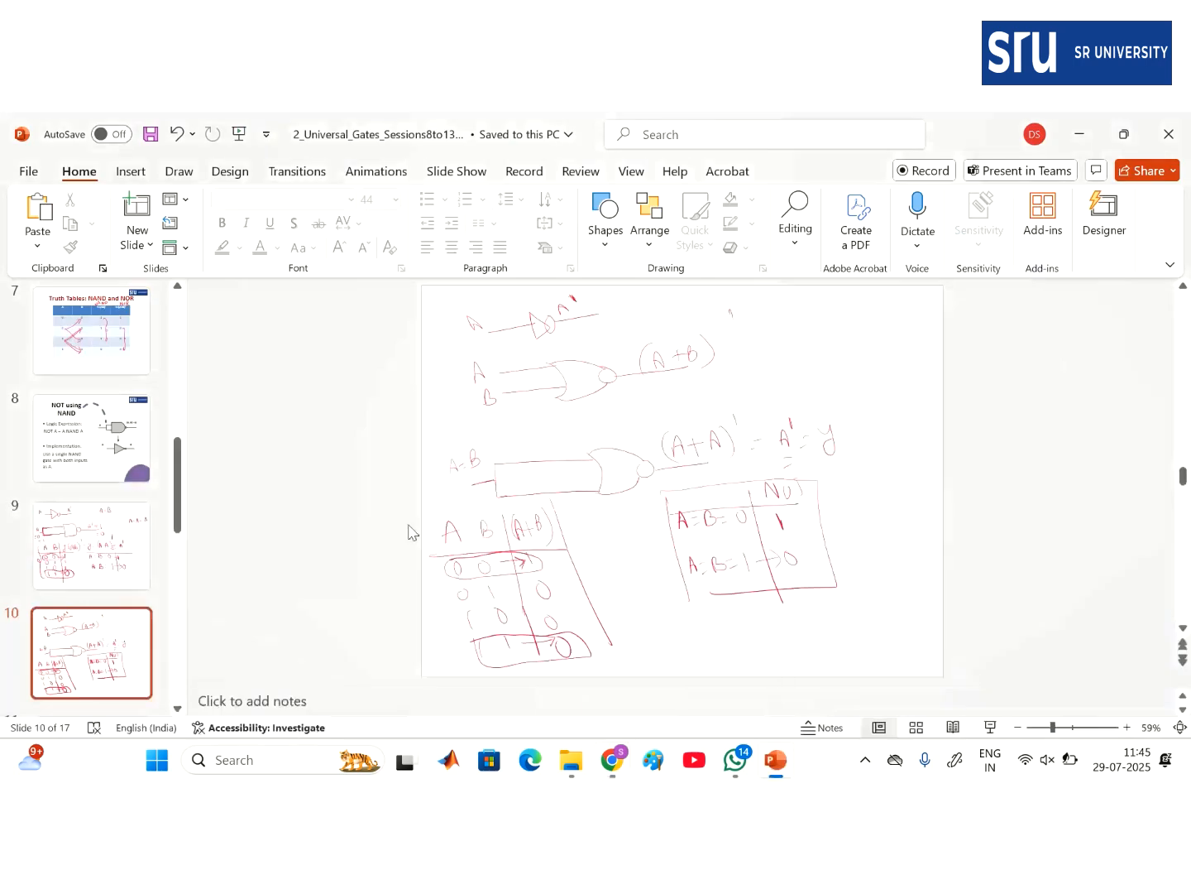
{"action": "scroll", "coordinate": [50, 388], "scroll_direction": "up", "scroll_amount": 10}
{"action": "left_click", "coordinate": [109, 495]}
{"action": "key", "text": "Down"}
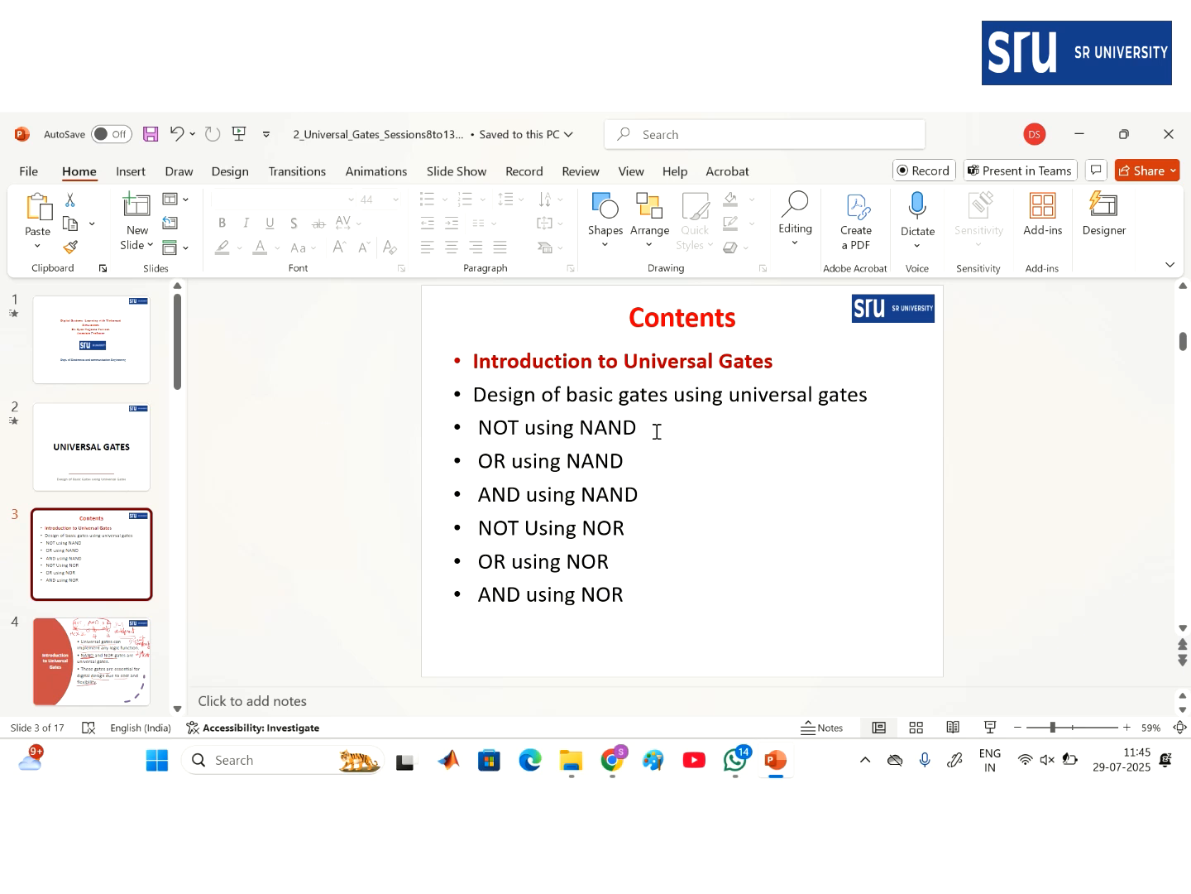
{"action": "left_click_drag", "start_coordinate": [649, 426], "coordinate": [669, 420]}
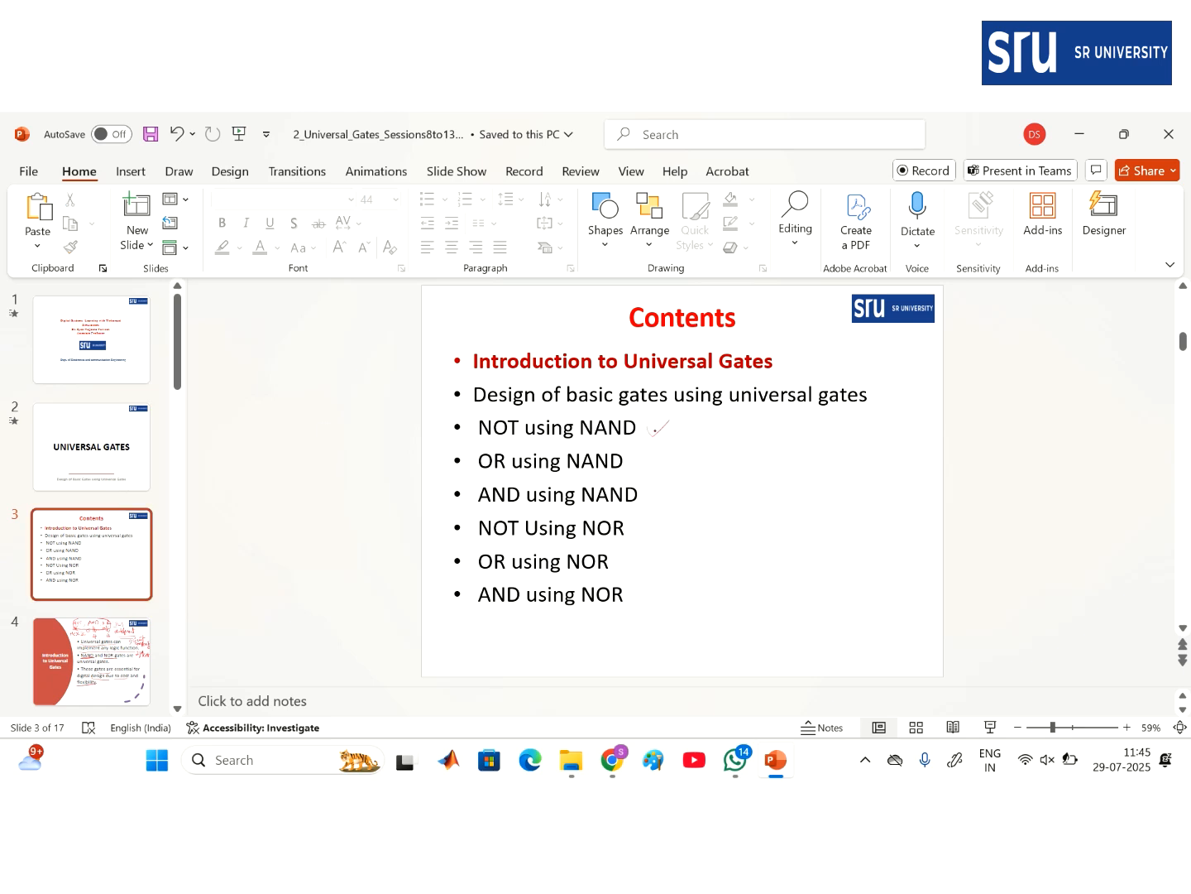
{"action": "left_click_drag", "start_coordinate": [635, 532], "coordinate": [652, 514]}
- Page through the slides from Introduction to Universal Gates to the closing Thank You slide
{"action": "left_click", "coordinate": [80, 668]}
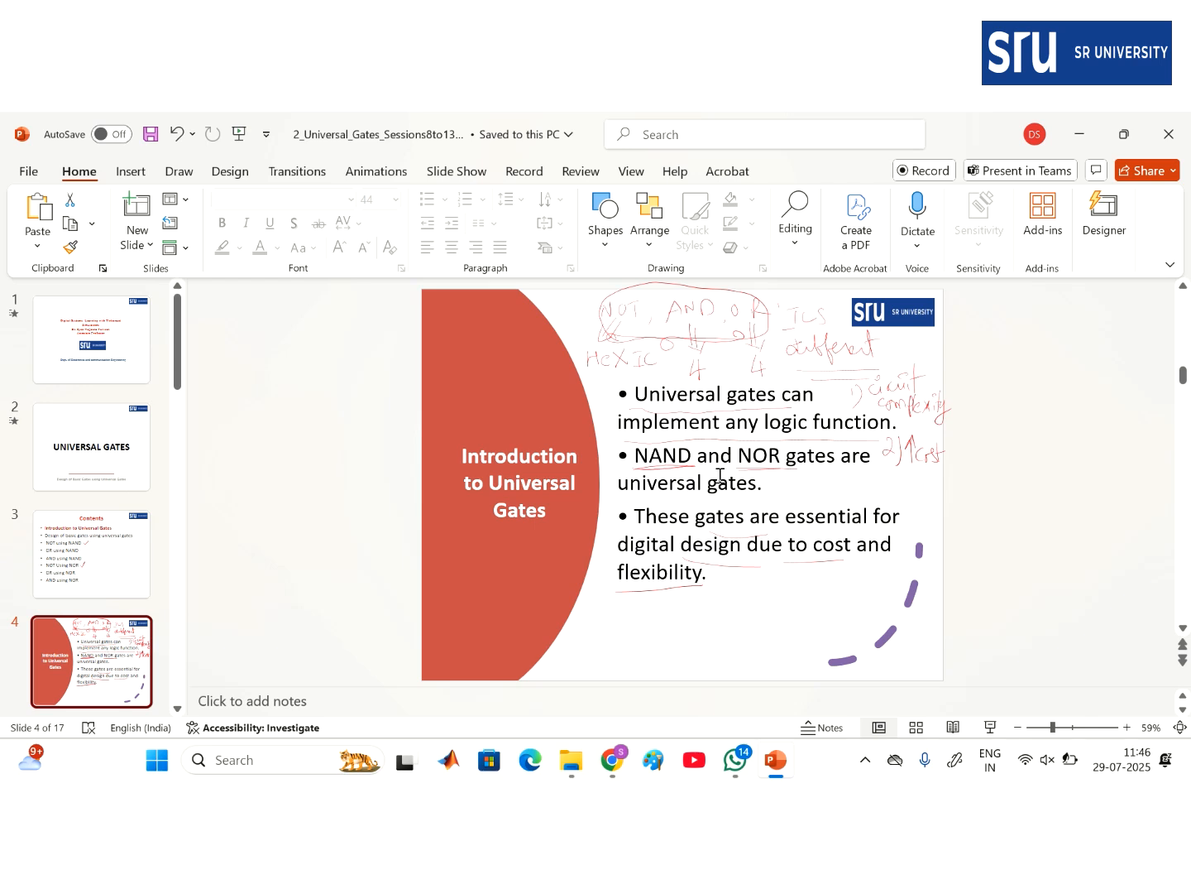
{"action": "key", "text": "Down"}
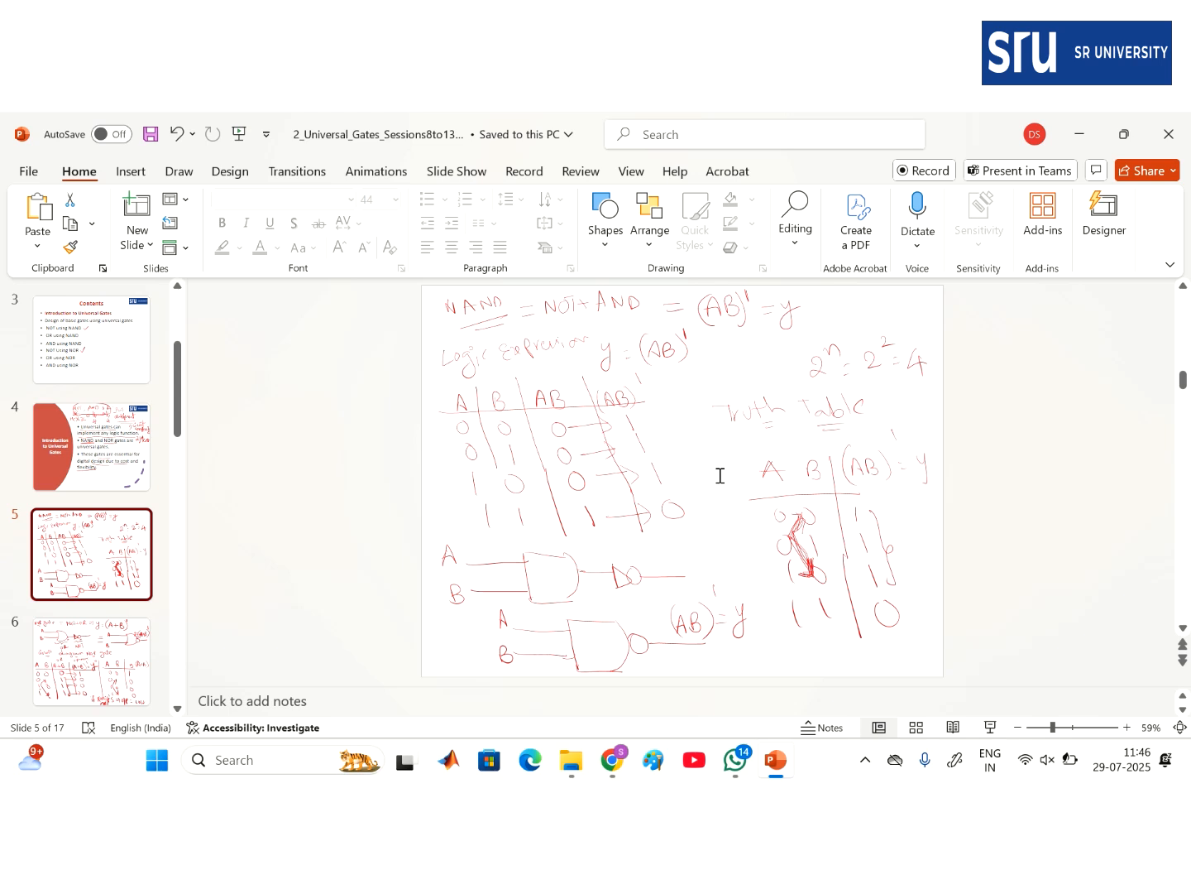
{"action": "key", "text": "Page_Down"}
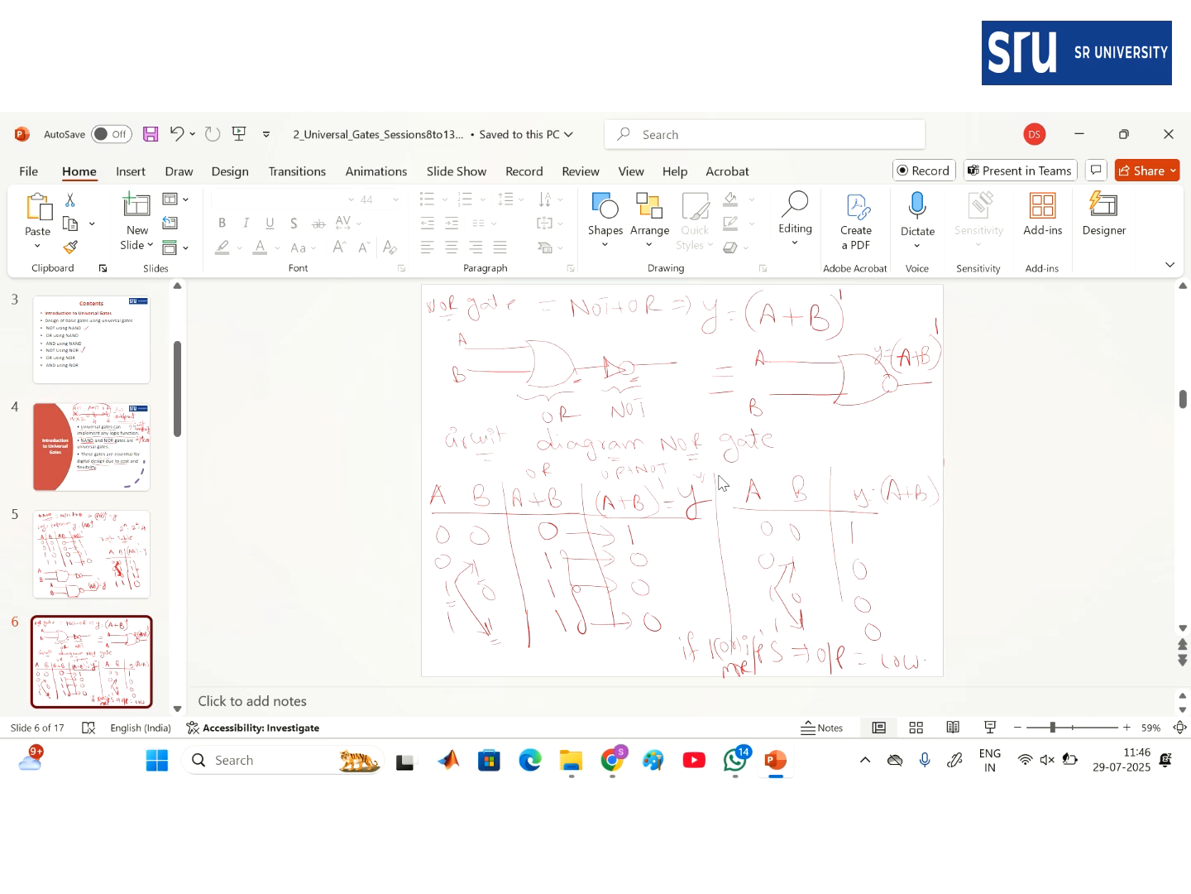
{"action": "scroll", "coordinate": [719, 481], "scroll_direction": "down", "scroll_amount": 1}
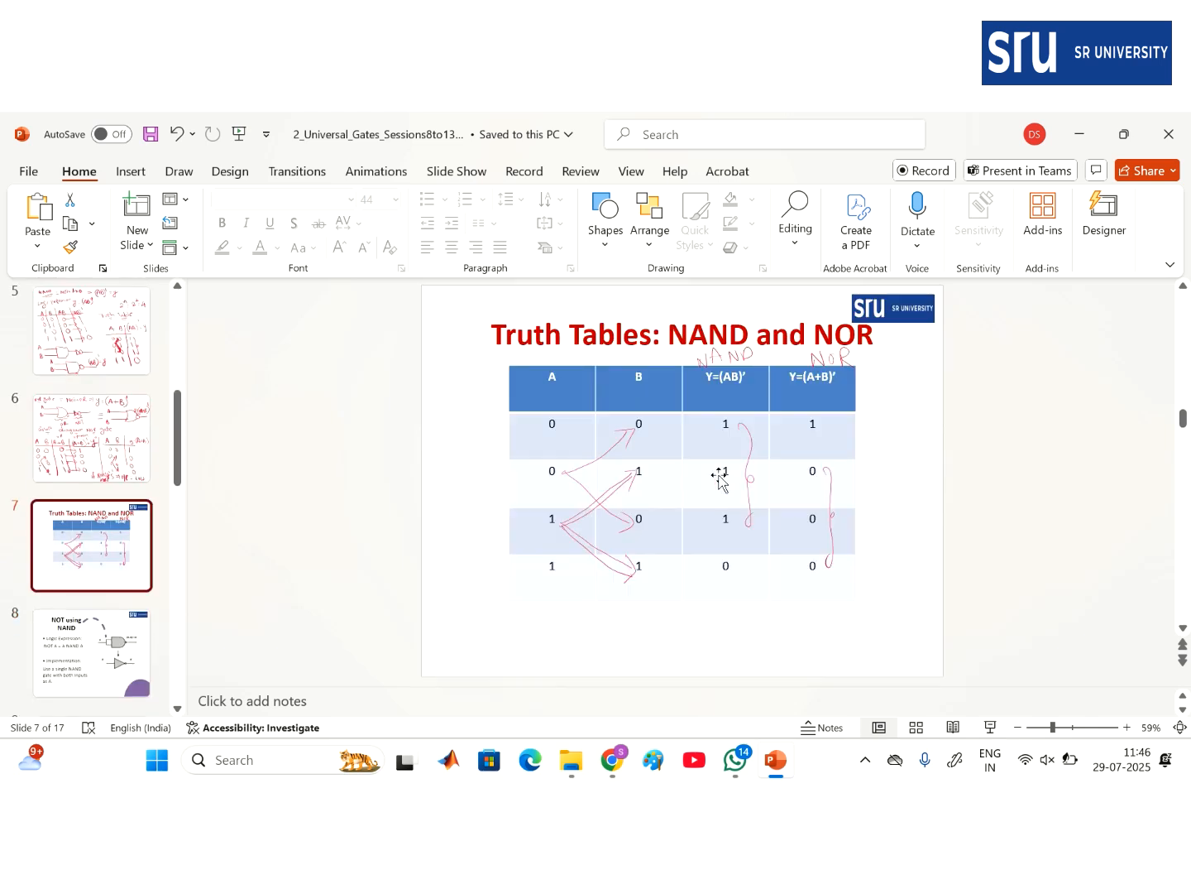
{"action": "scroll", "coordinate": [719, 481], "scroll_direction": "down", "scroll_amount": 1}
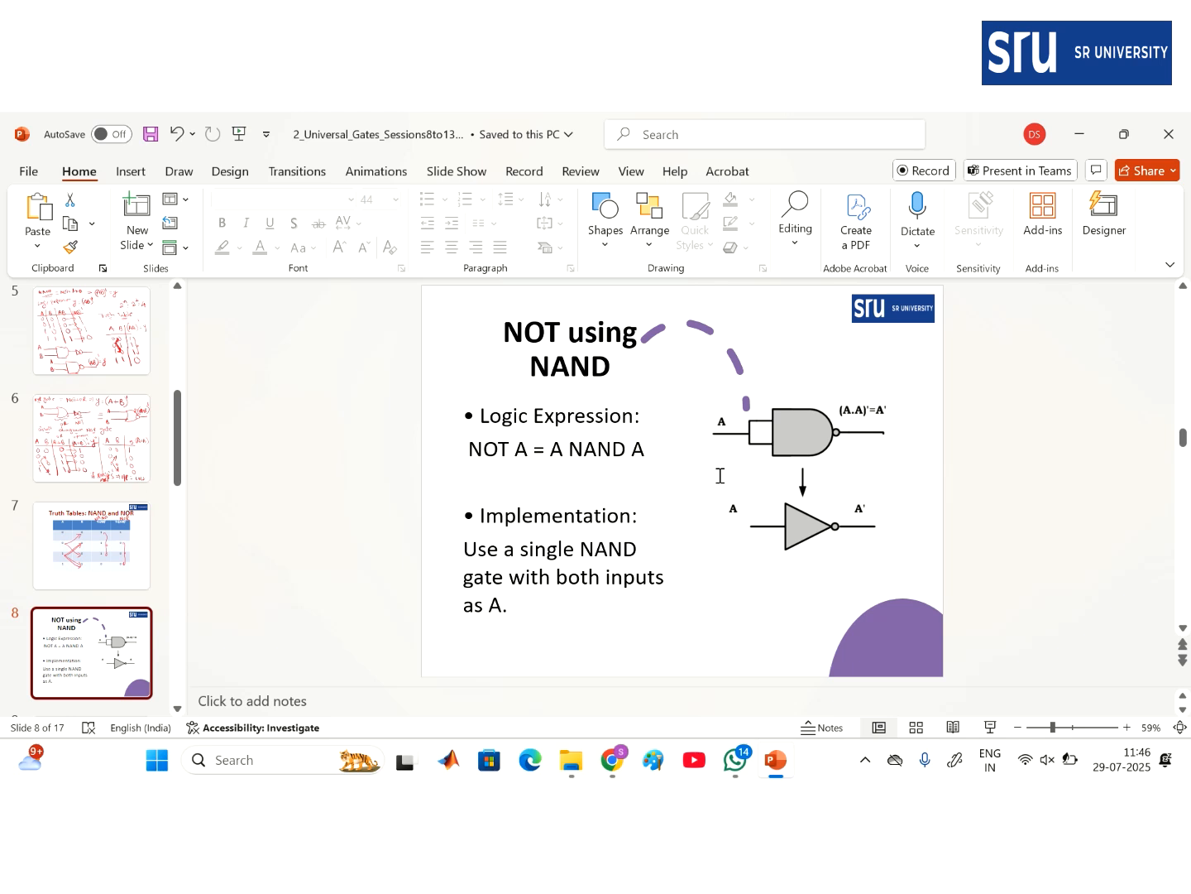
{"action": "key", "text": "Page_Down"}
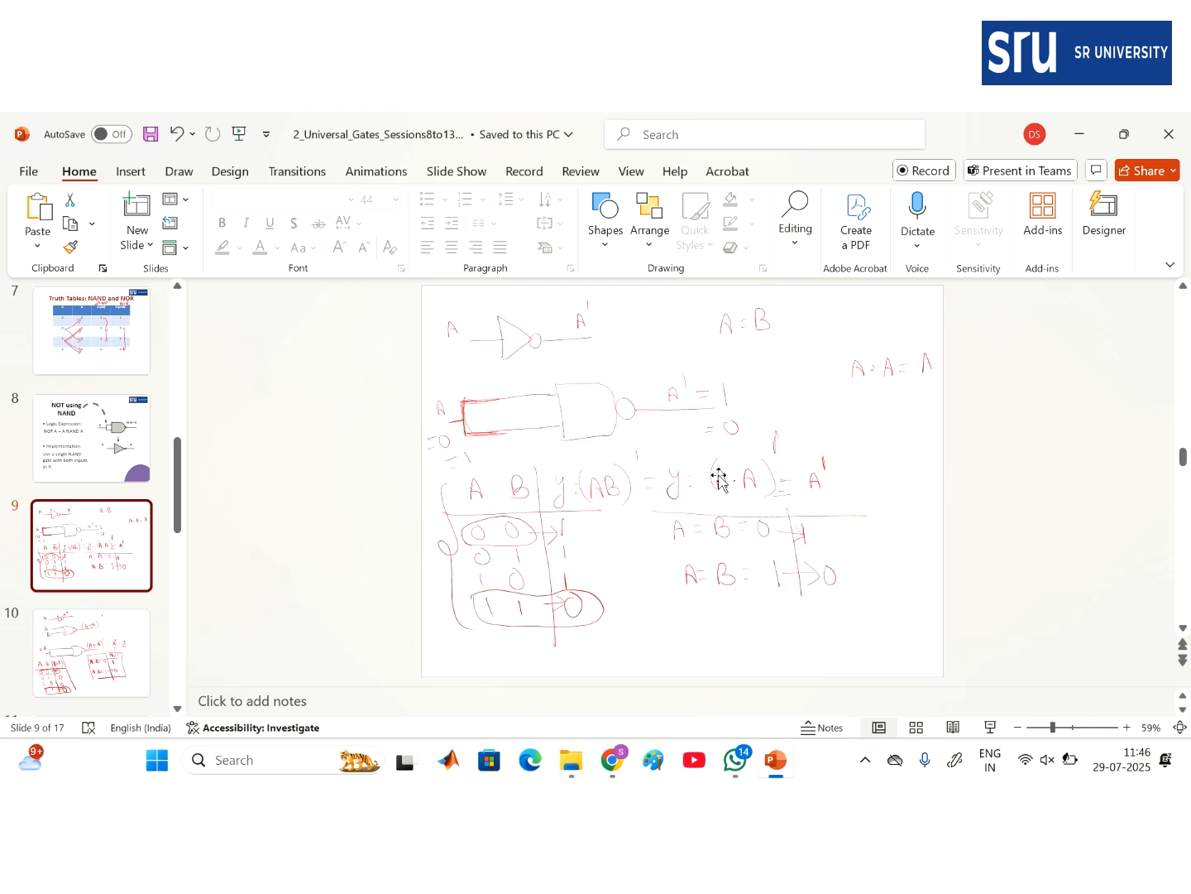
{"action": "key", "text": "Page_Down"}
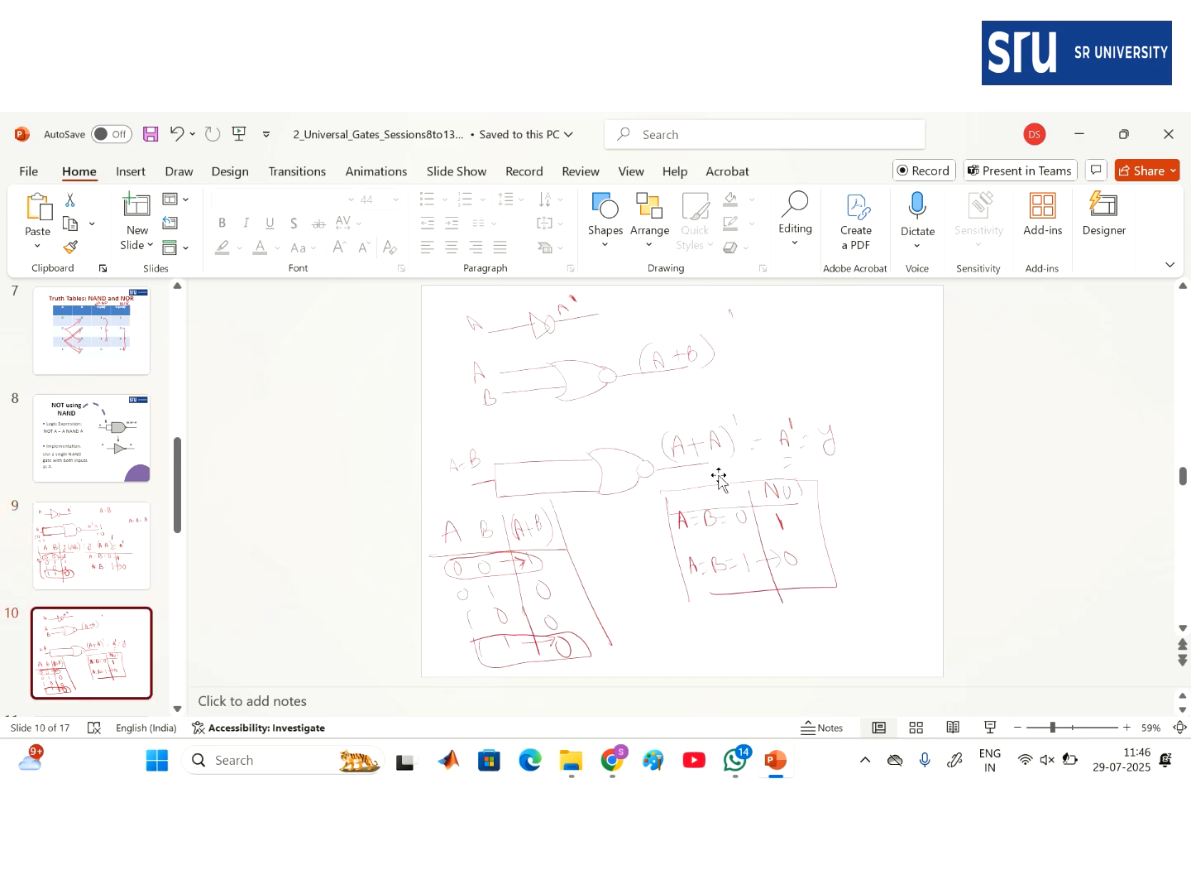
{"action": "key", "text": "Page_Down"}
{"action": "key", "text": "Page_Down"}
{"action": "key", "text": "Page_Down"}
{"action": "key", "text": "Page_Down"}
{"action": "key", "text": "Page_Down"}
{"action": "key", "text": "Page_Down"}
{"action": "key", "text": "Page_Down"}
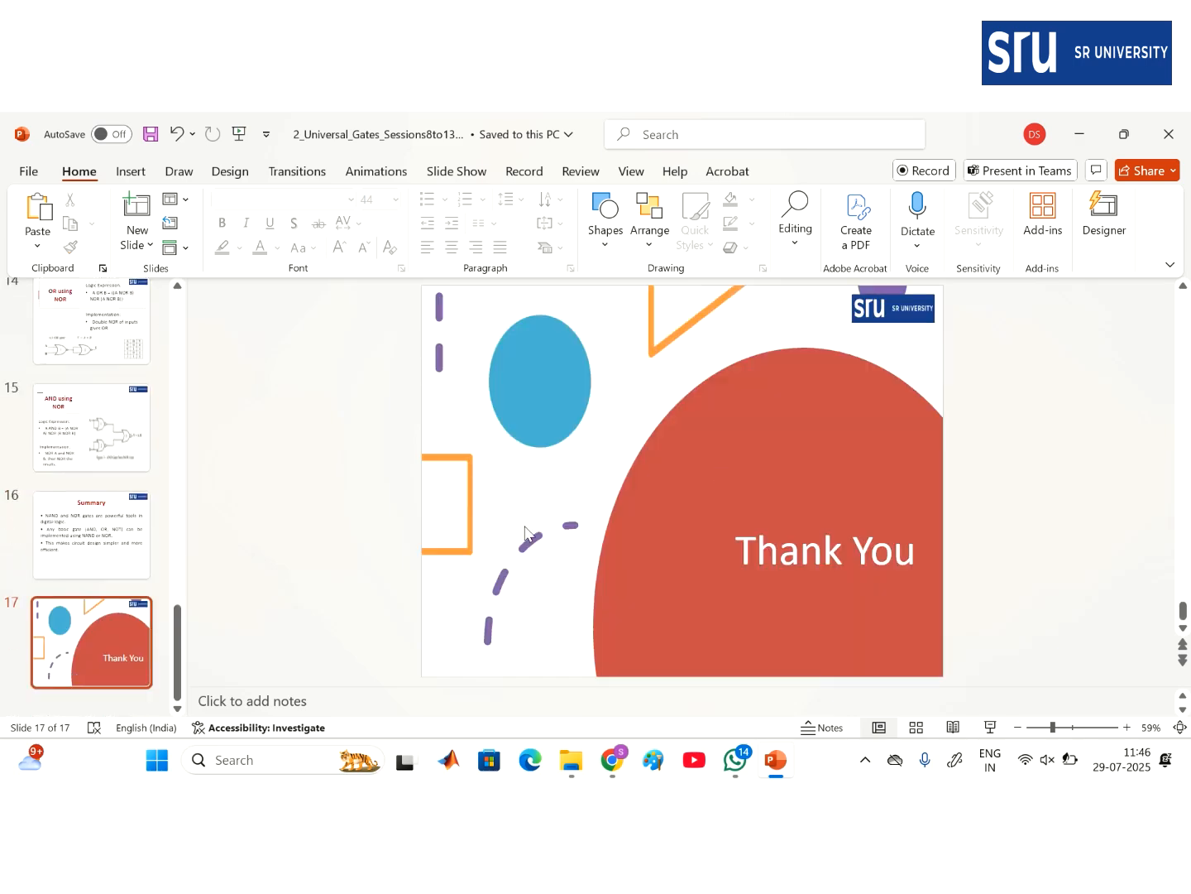